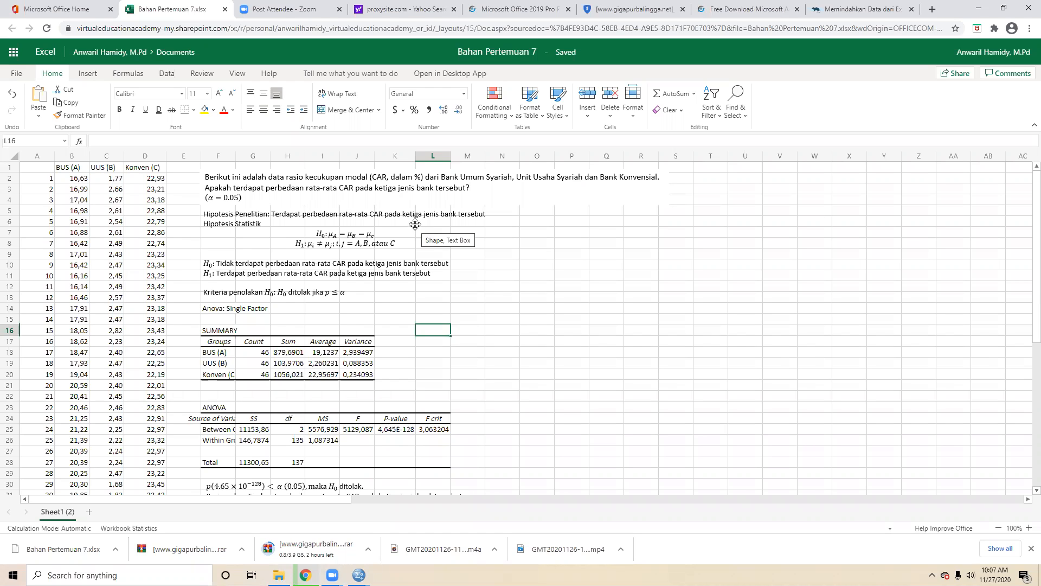
Step: Examine the capital adequacy data in the BUS (A), UUS (B) and Konven (C) columns, from the headers down to the last rows
click(82, 169)
click(103, 173)
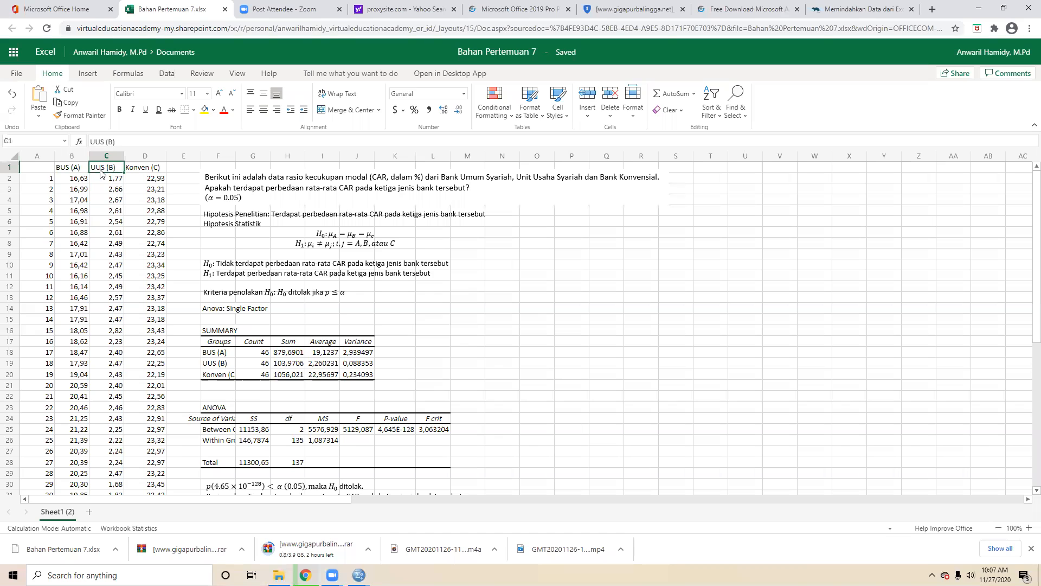
click(137, 172)
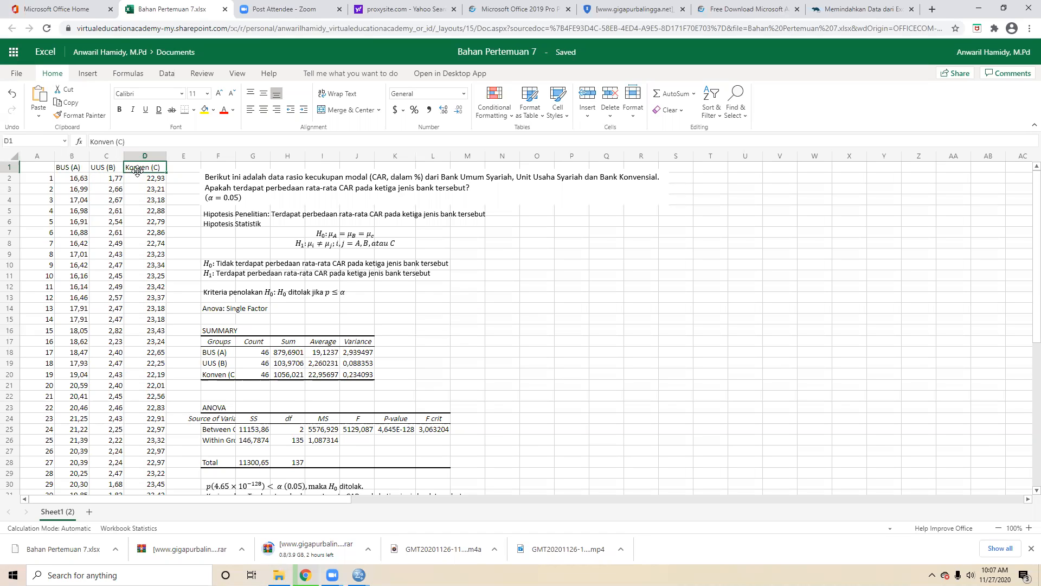
click(81, 180)
click(106, 180)
click(143, 179)
click(75, 177)
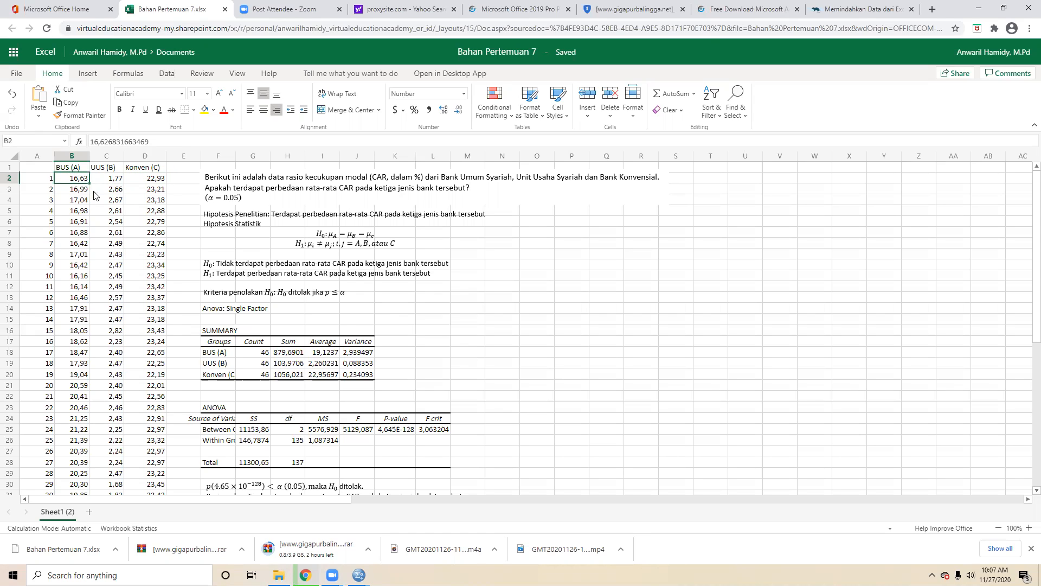
click(77, 224)
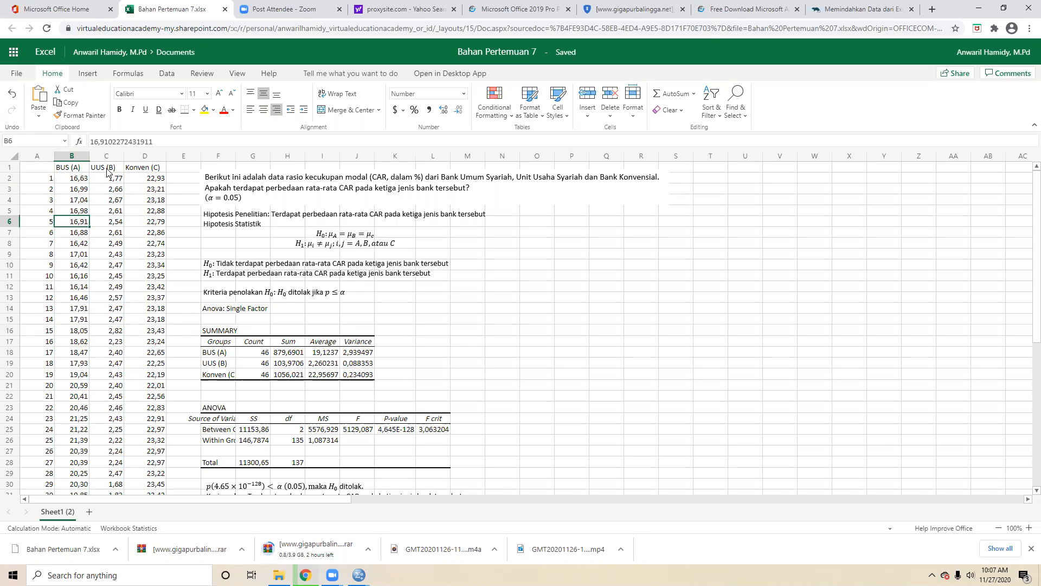
click(80, 170)
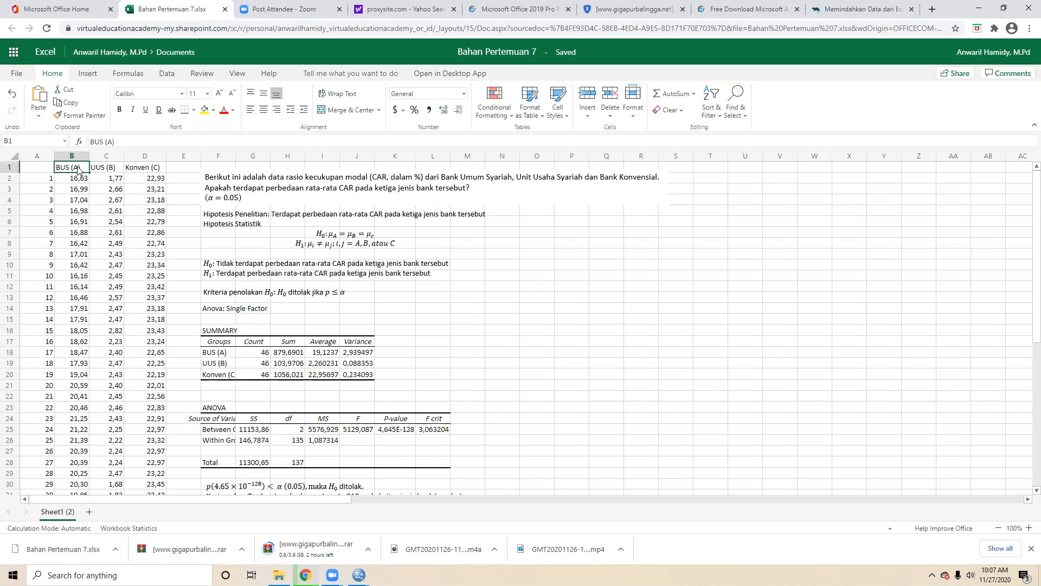
click(108, 171)
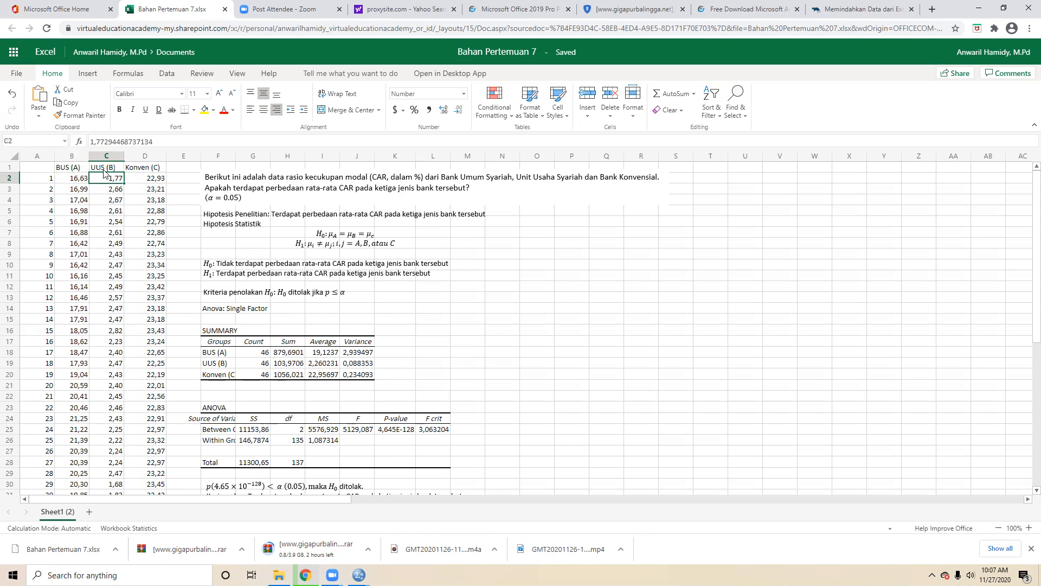
click(144, 171)
scroll(113, 288, down, 5)
scroll(113, 287, down, 4)
scroll(113, 279, up, 9)
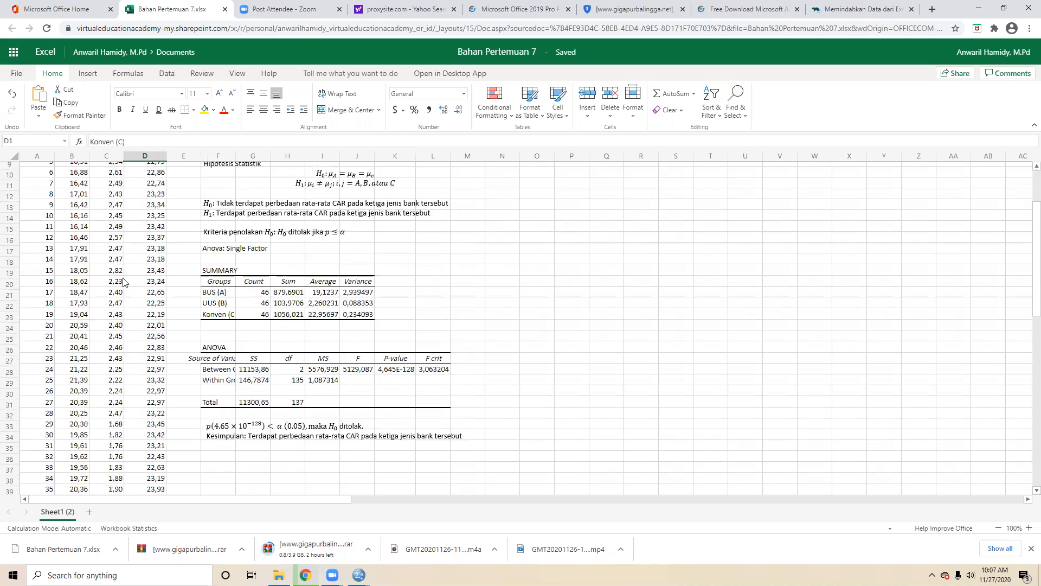
scroll(84, 243, down, 6)
scroll(91, 247, up, 6)
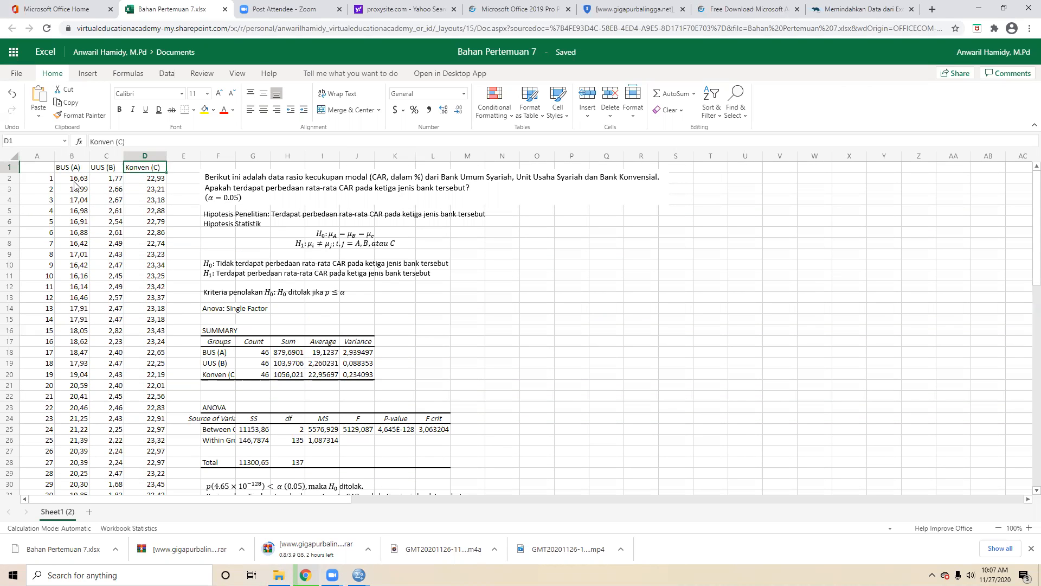
click(76, 185)
click(118, 184)
click(136, 180)
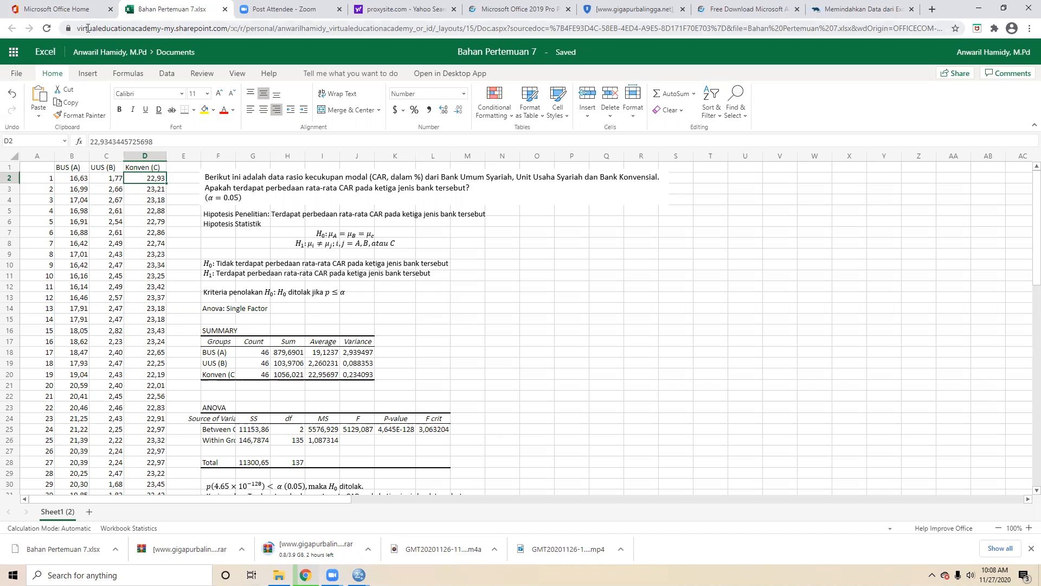
Step: Copy all the BUS (A) values, cells B2 to B47, without the header
click(81, 177)
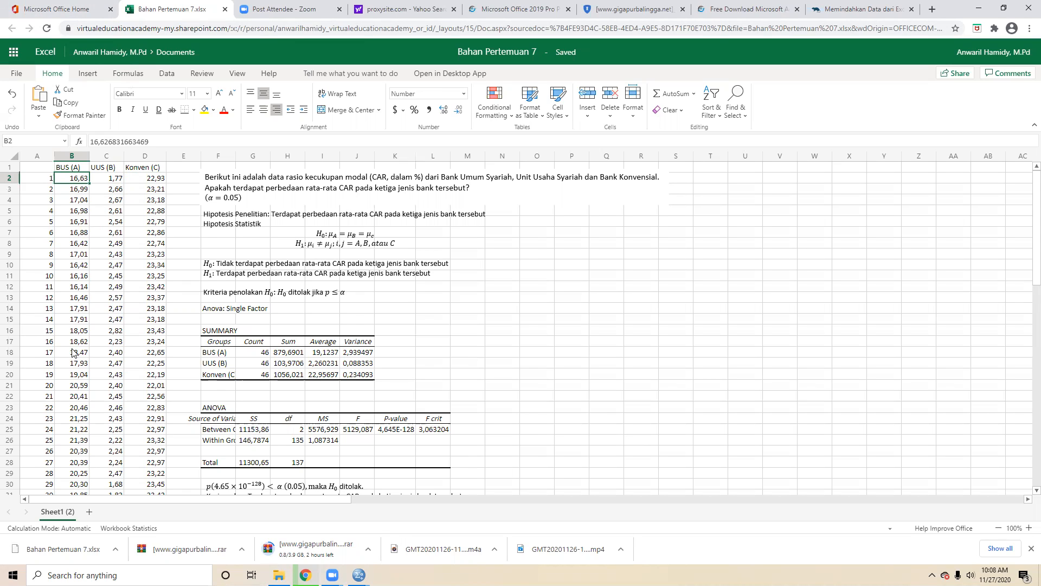
key(ctrl+shift+Down)
key(ctrl+c)
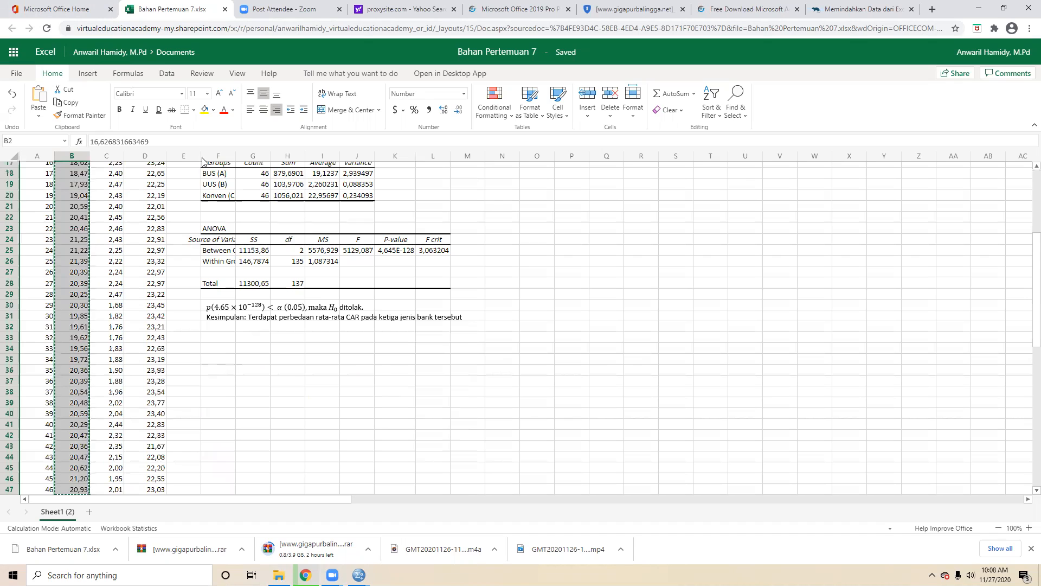
Step: Switch to the Untitled4 dataset in SPSS and try to paste the copied values into the first empty column from row 1
mouse_move(359, 575)
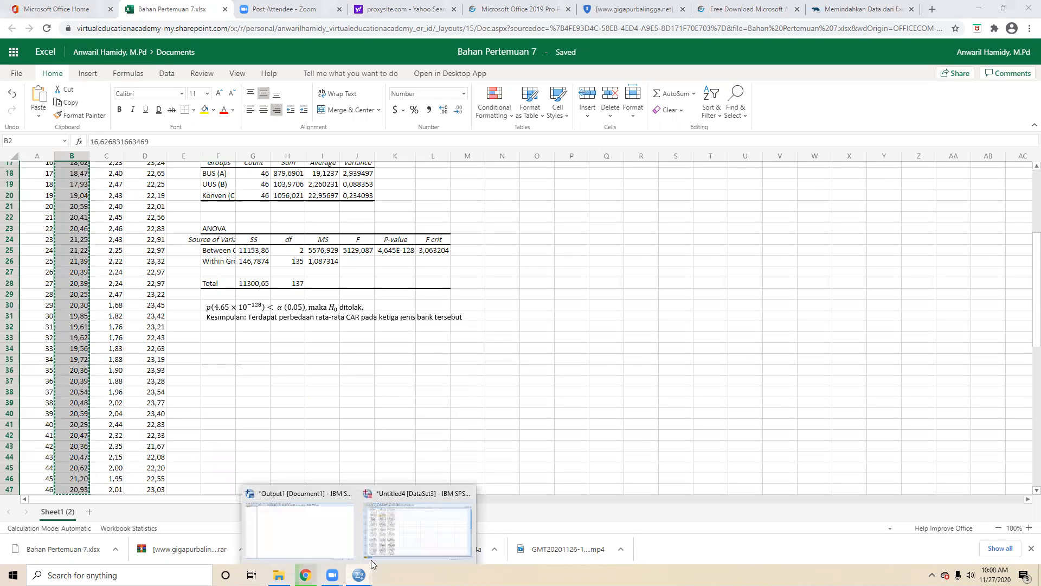
click(389, 549)
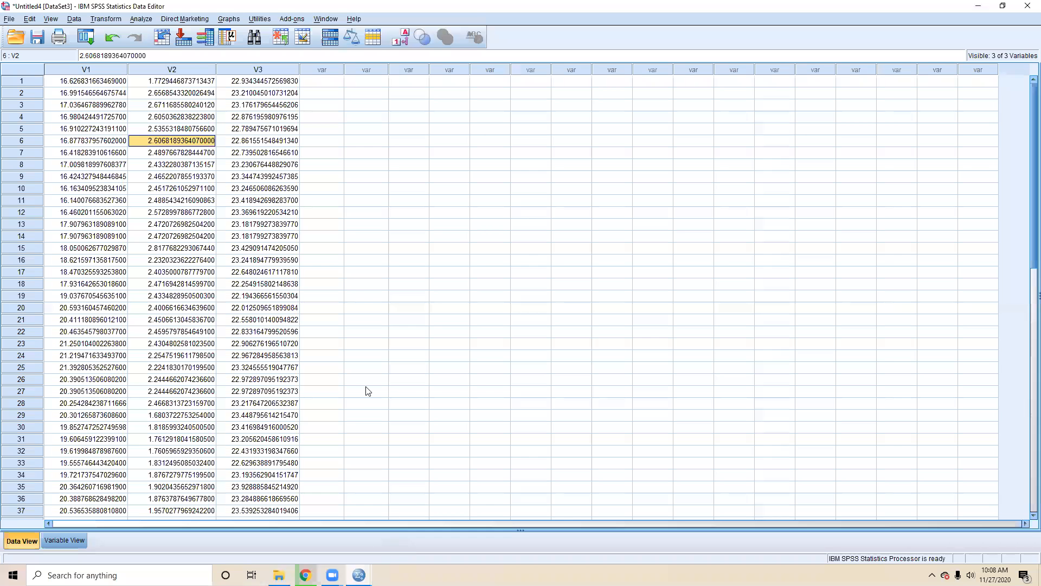
click(327, 85)
right_click(326, 83)
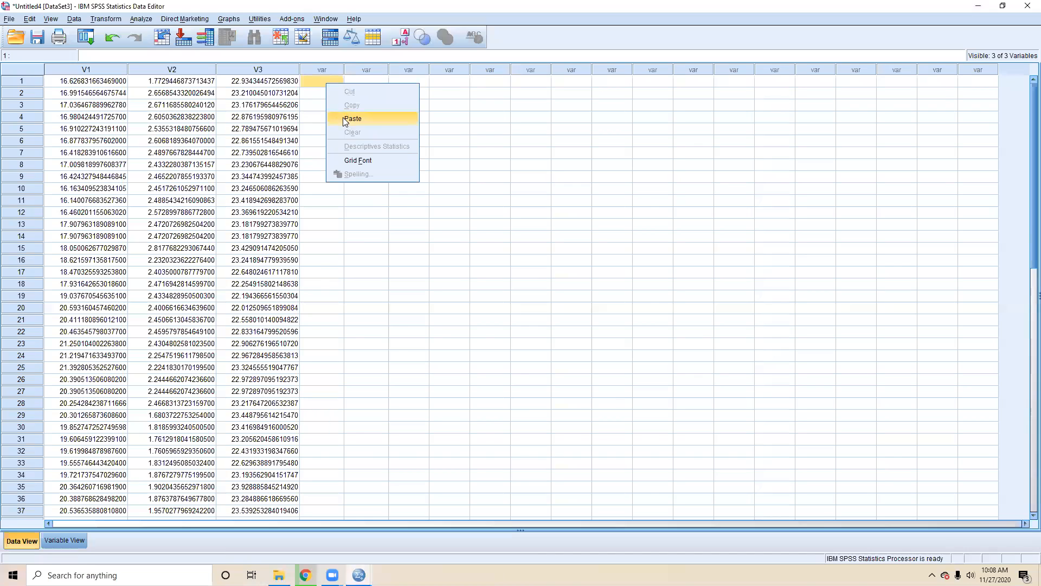
click(353, 118)
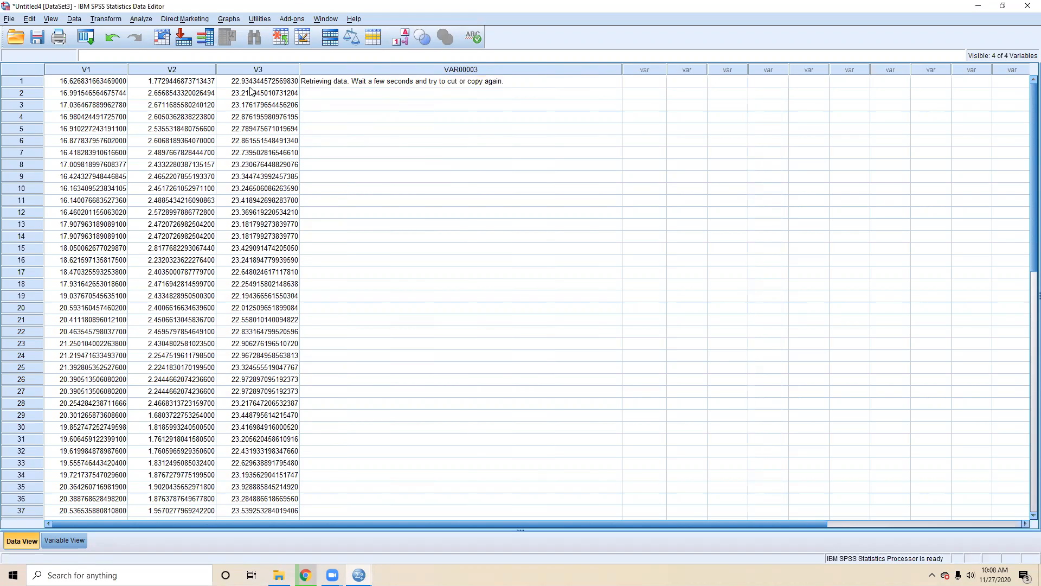
click(266, 85)
click(340, 83)
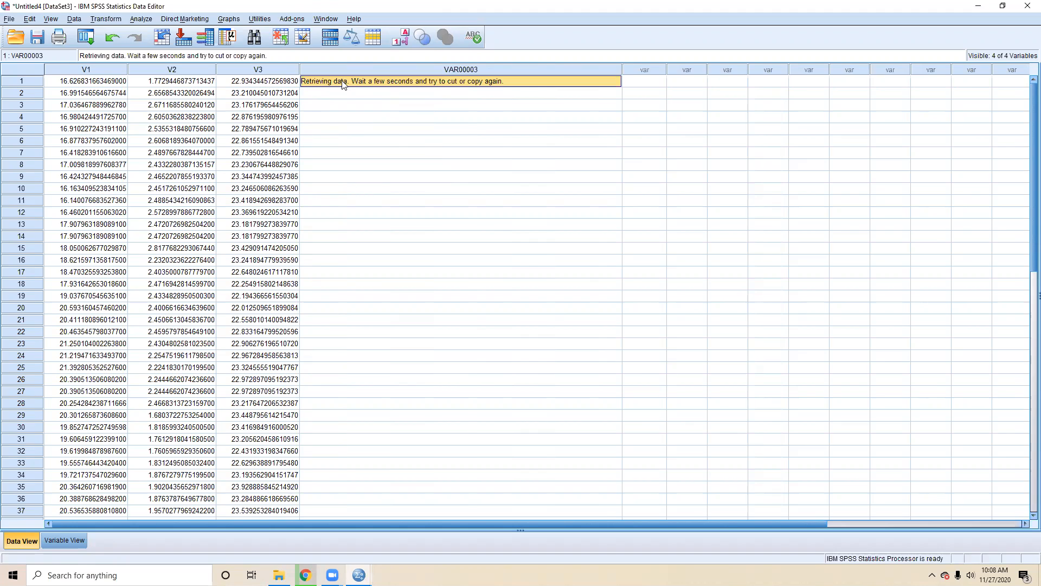
Step: Return to the Excel workbook briefly, and paste the BUS (A) values again over the fourth column of Untitled4 in SPSS
click(305, 575)
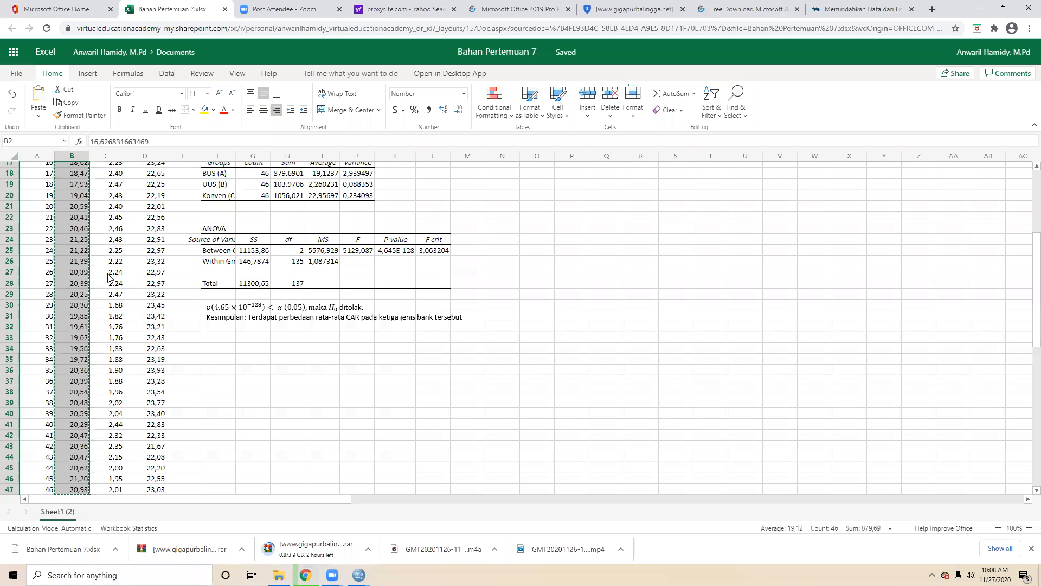
right_click(85, 279)
key(Escape)
click(358, 575)
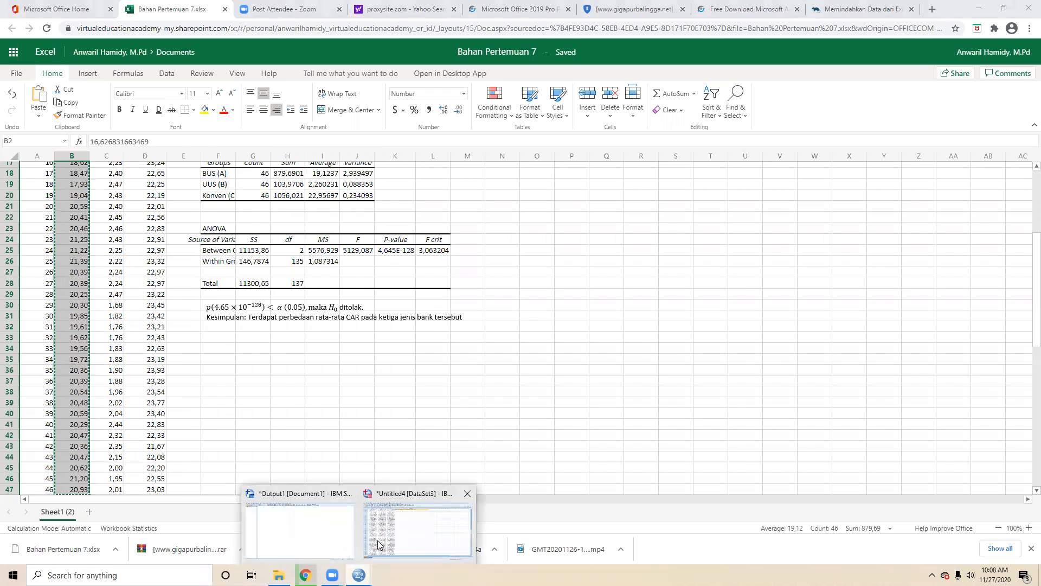
click(378, 545)
right_click(320, 86)
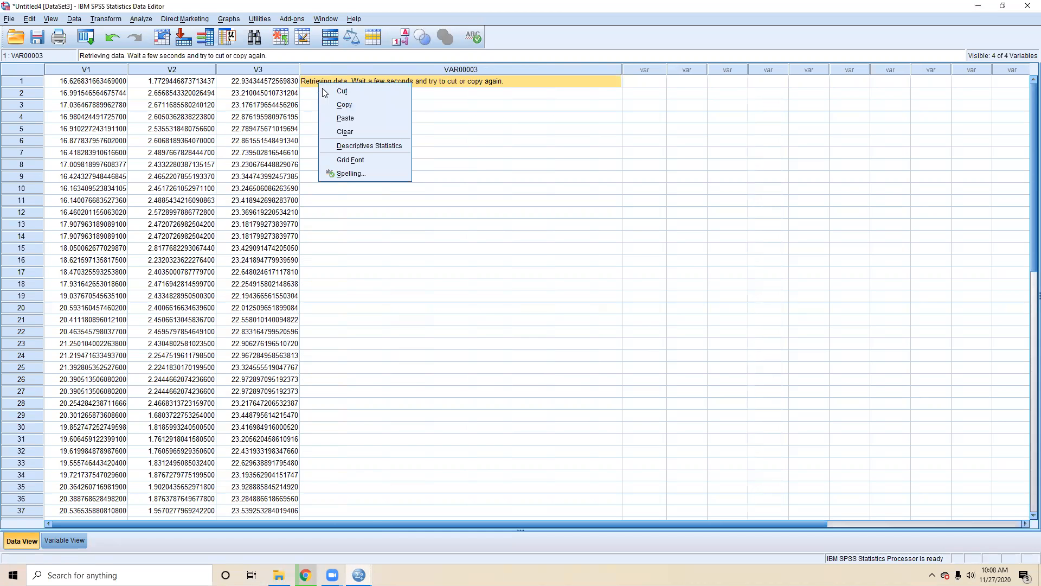
click(345, 118)
scroll(342, 312, down, 3)
scroll(345, 309, up, 3)
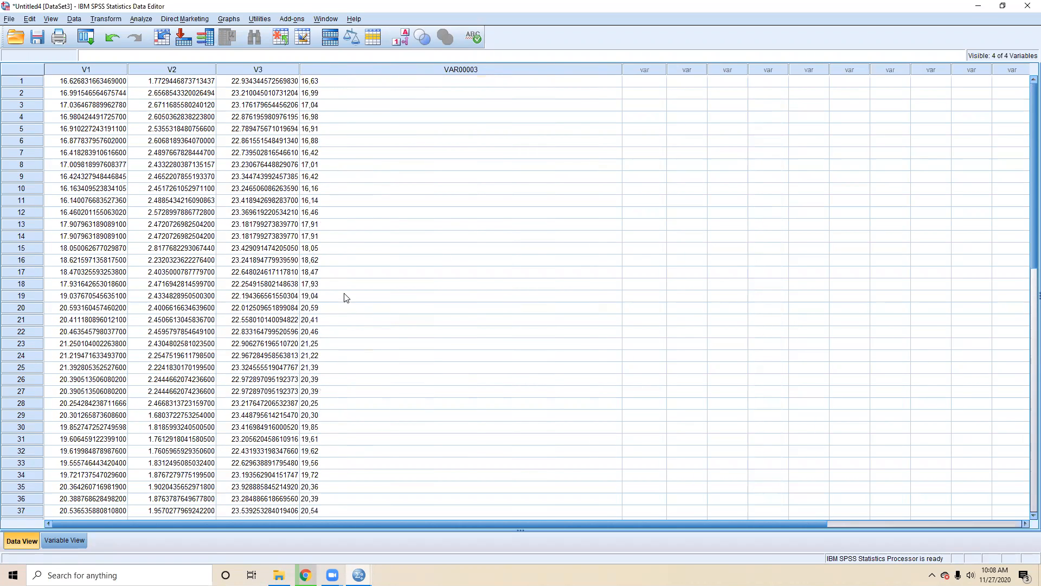
Step: Create a new empty dataset in SPSS
click(9, 19)
mouse_move(130, 33)
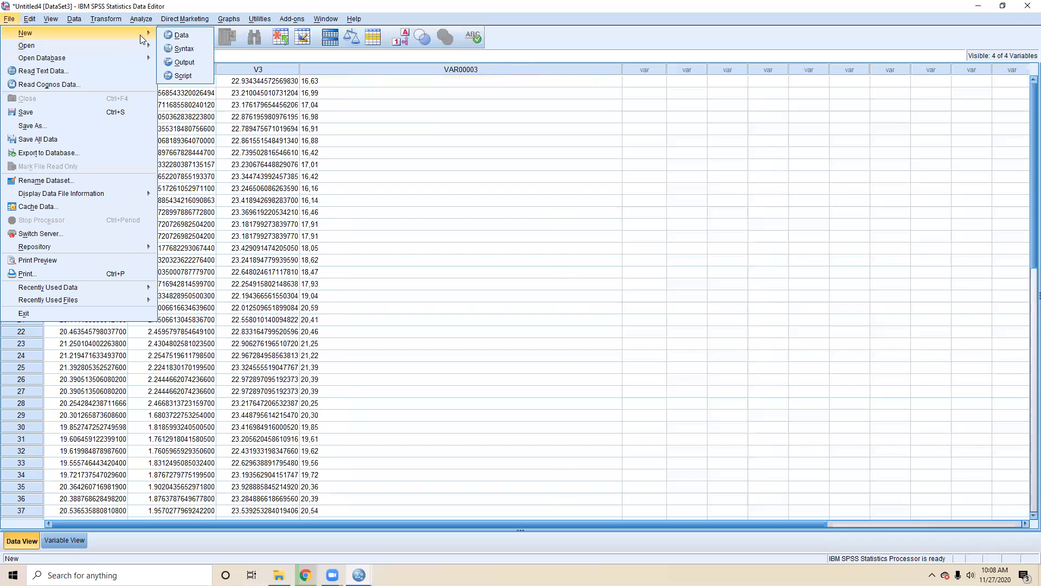
click(179, 35)
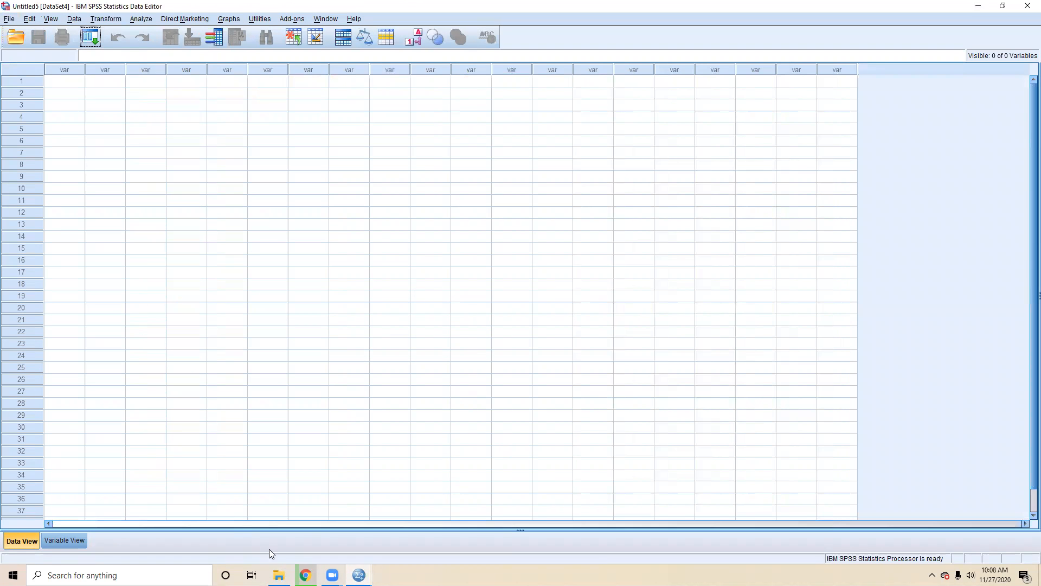
Step: Close the Untitled4 dataset without saving its changes and go to the new empty dataset
mouse_move(359, 575)
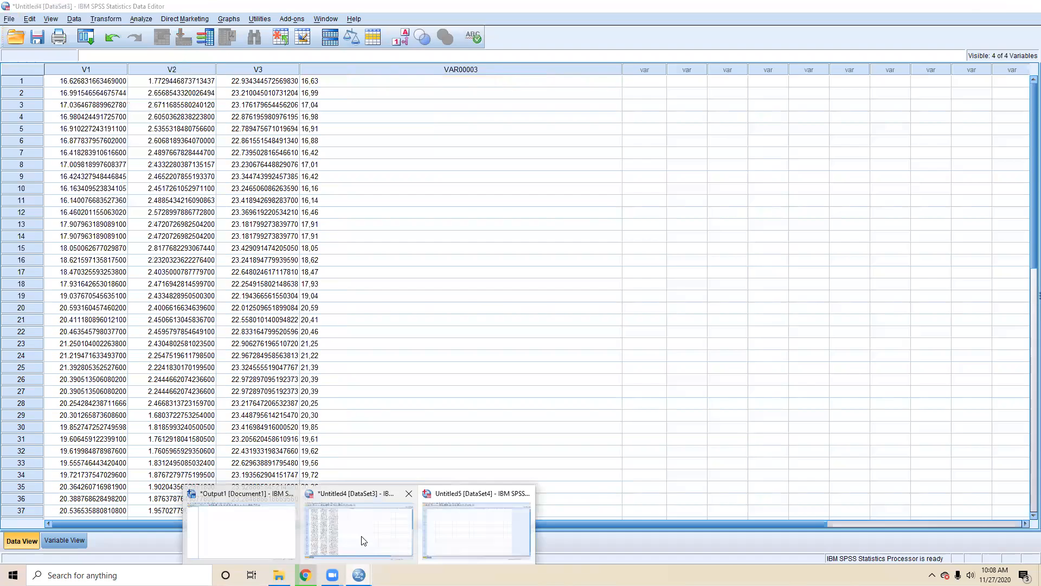
click(363, 540)
click(1027, 6)
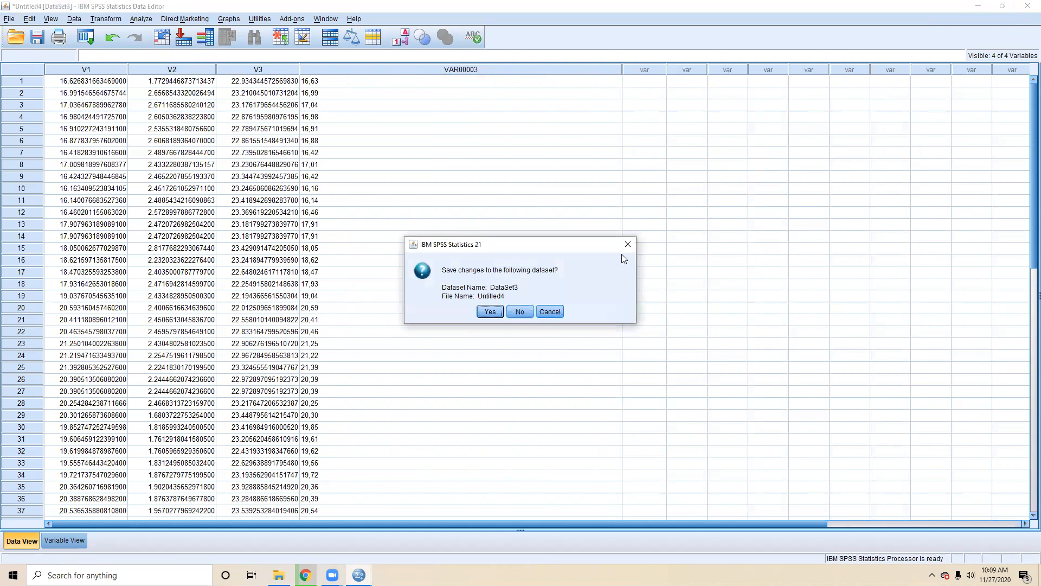
click(491, 313)
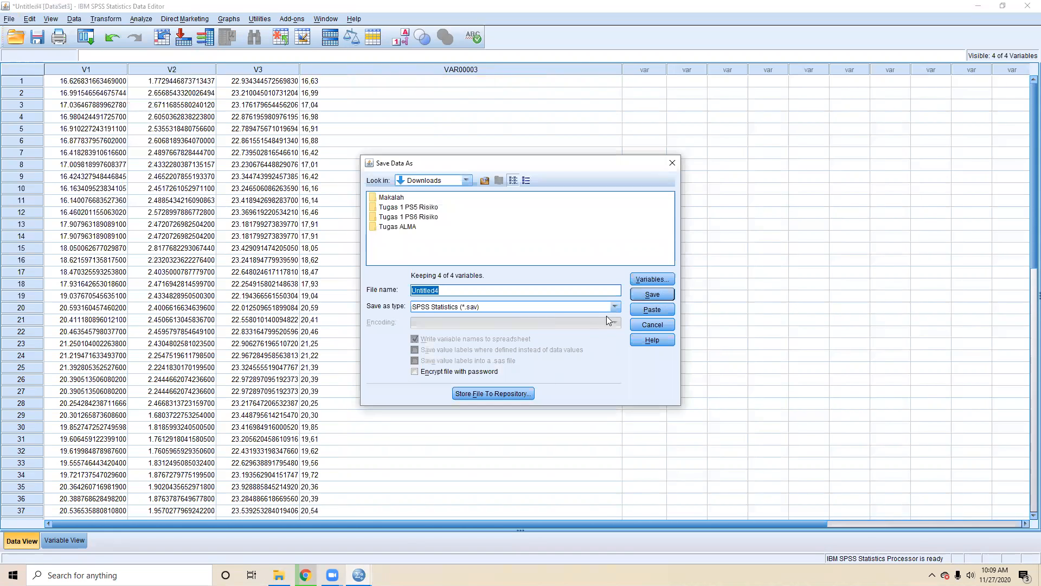
click(673, 162)
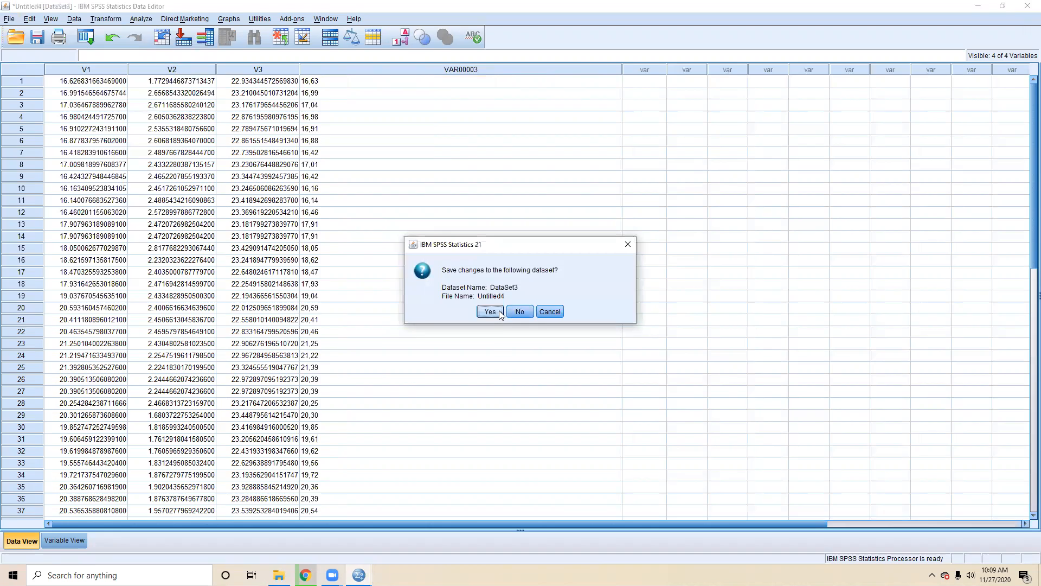
click(519, 312)
click(289, 226)
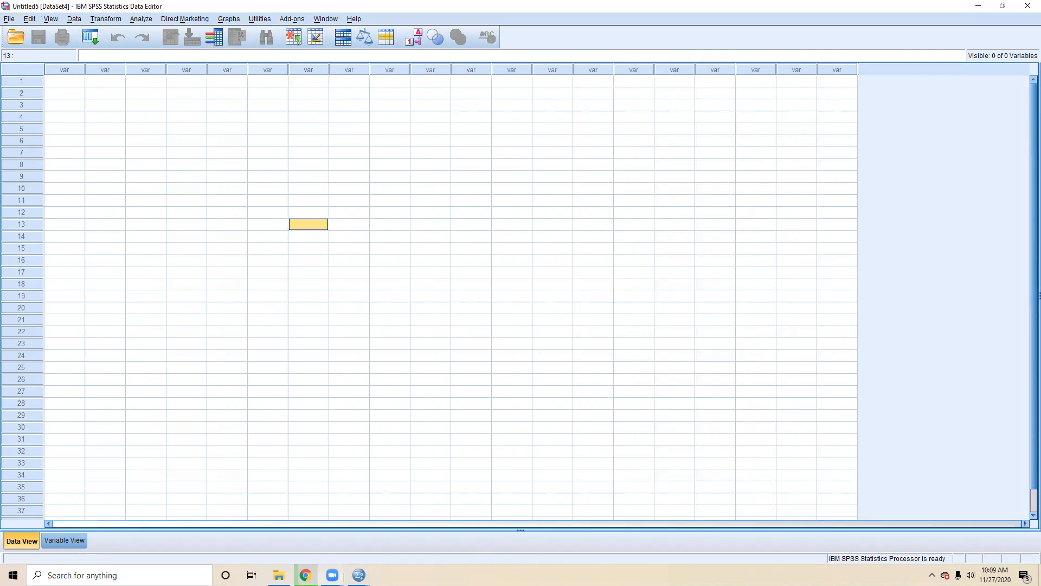
Step: Switch to the Excel workbook in Chrome and copy the selected BUS (A) values again
mouse_move(359, 574)
mouse_move(305, 575)
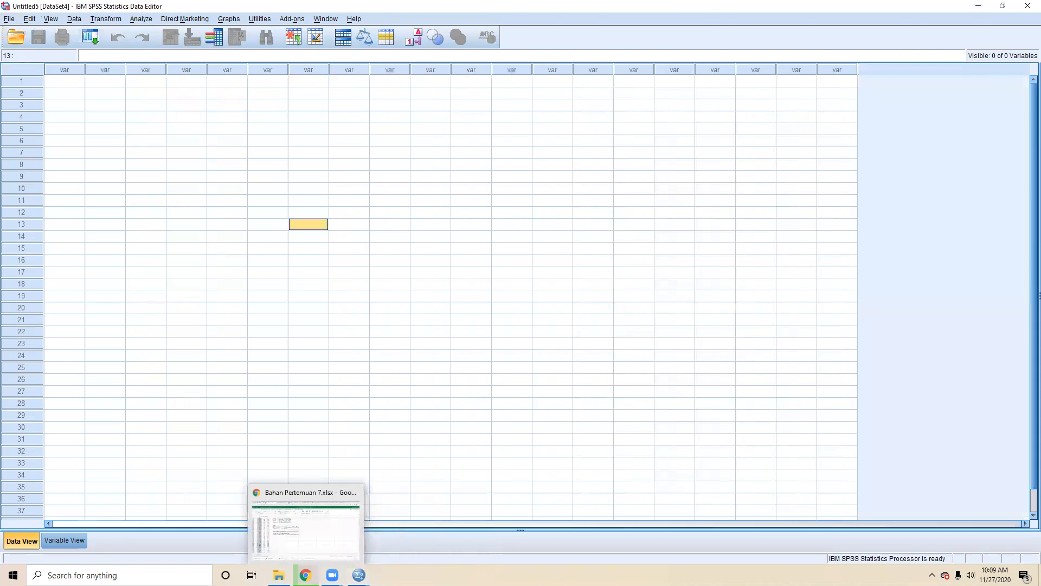
click(312, 535)
scroll(95, 303, up, 1)
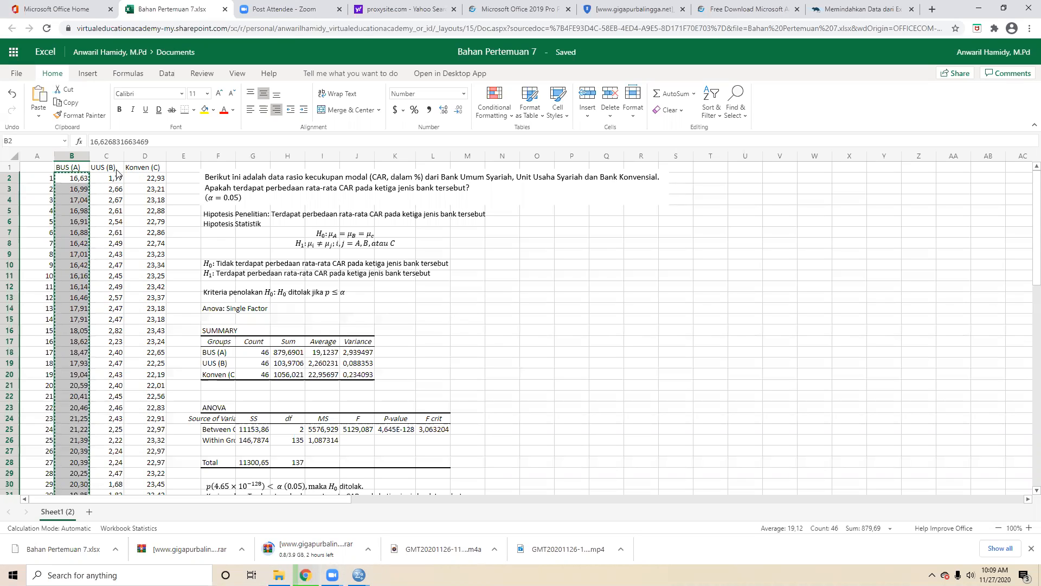
right_click(78, 181)
click(104, 199)
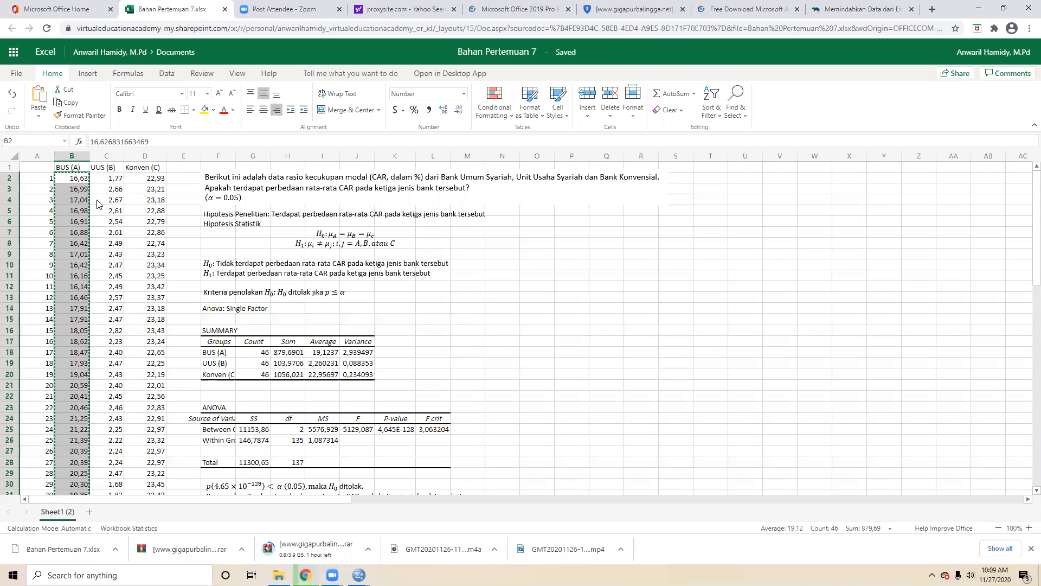
Step: Paste the copied BUS (A) values into the first column of the new SPSS dataset, starting at row 1
mouse_move(359, 573)
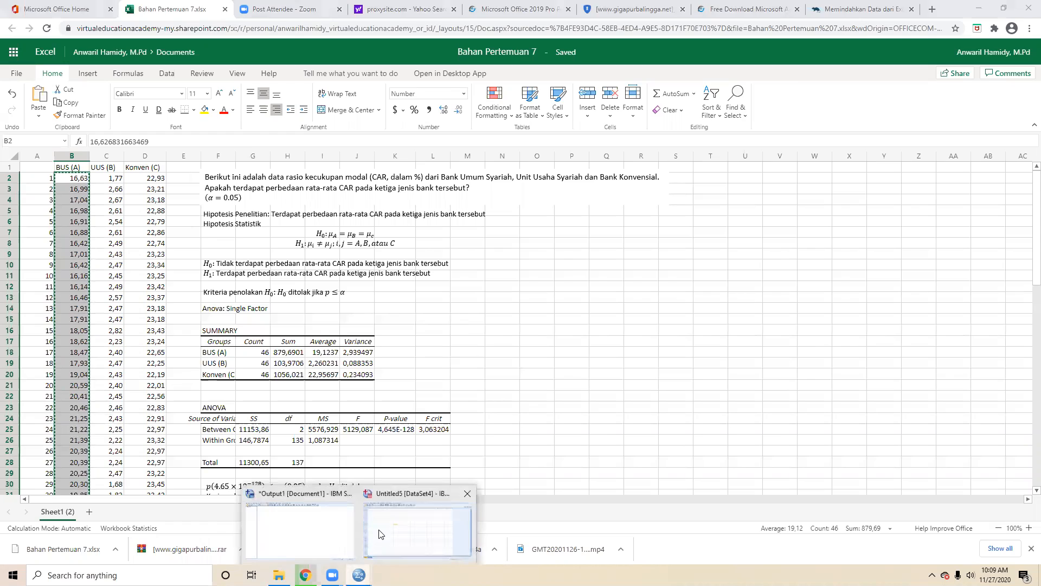
click(382, 531)
click(66, 83)
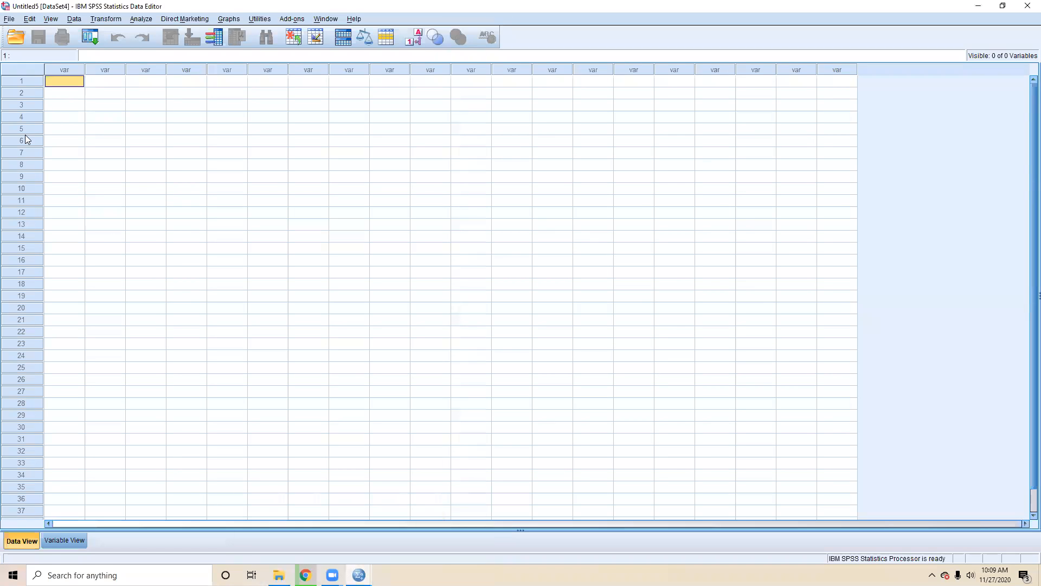
right_click(83, 81)
click(86, 111)
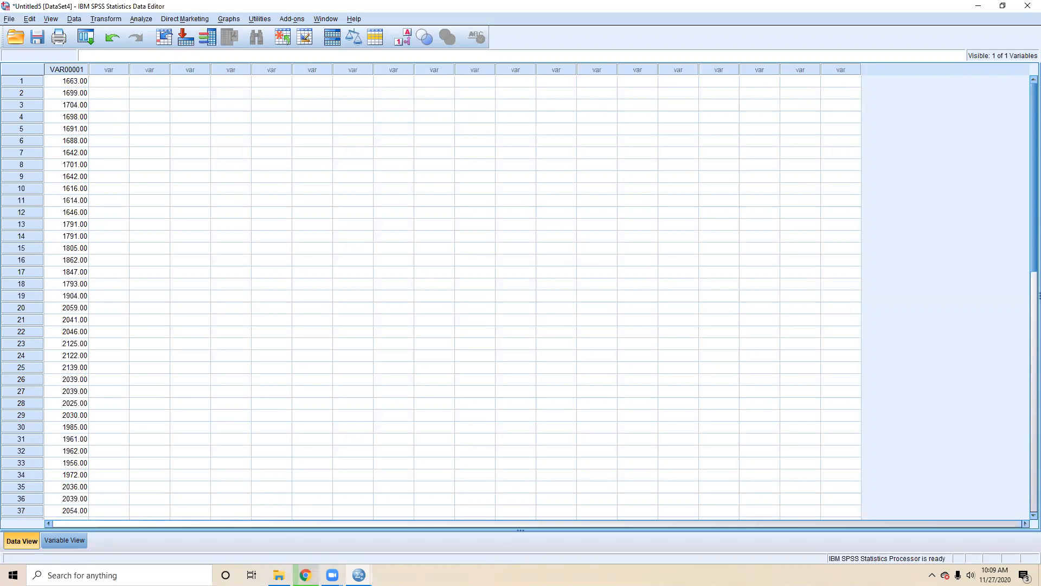
click(302, 573)
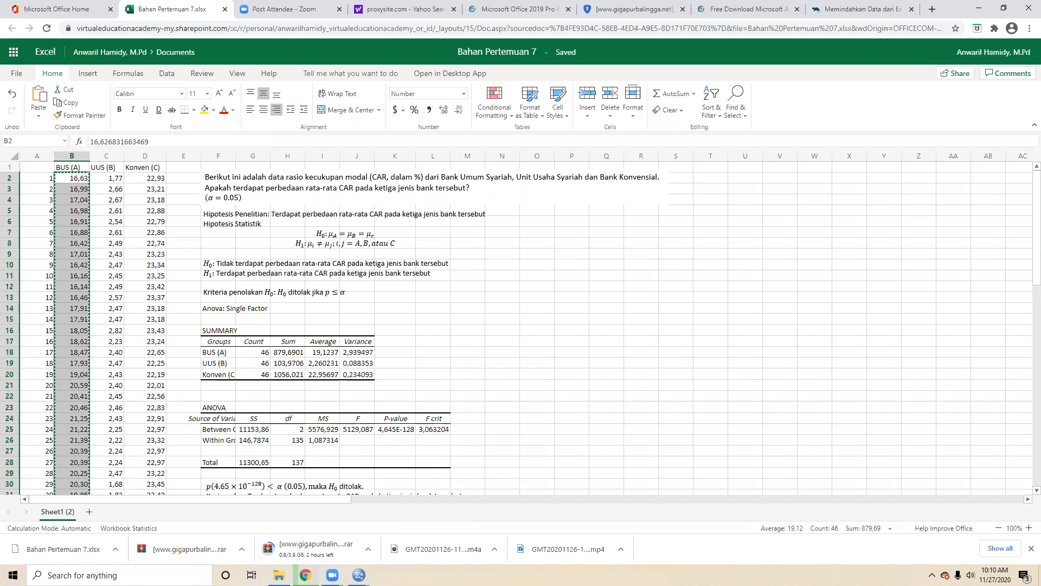
mouse_move(359, 574)
click(434, 529)
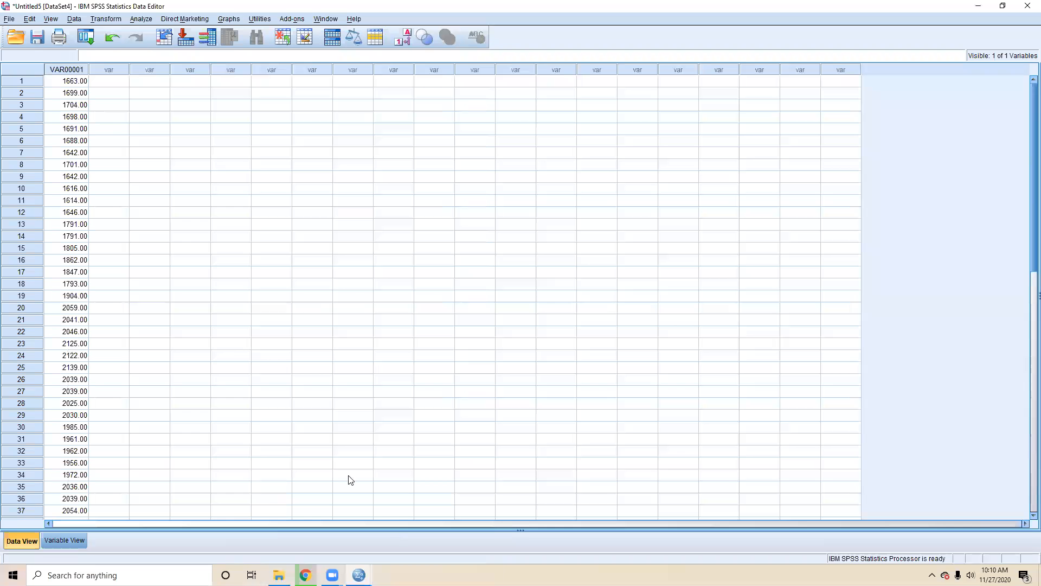
Step: Undo the paste of the BUS (A) values in the SPSS dataset and dismiss the message
click(73, 85)
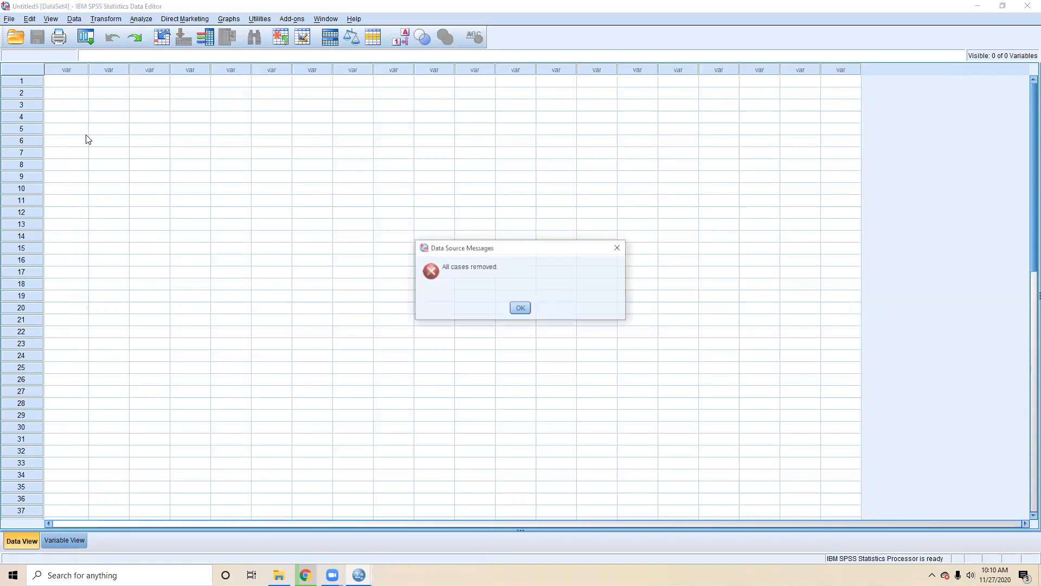
click(526, 309)
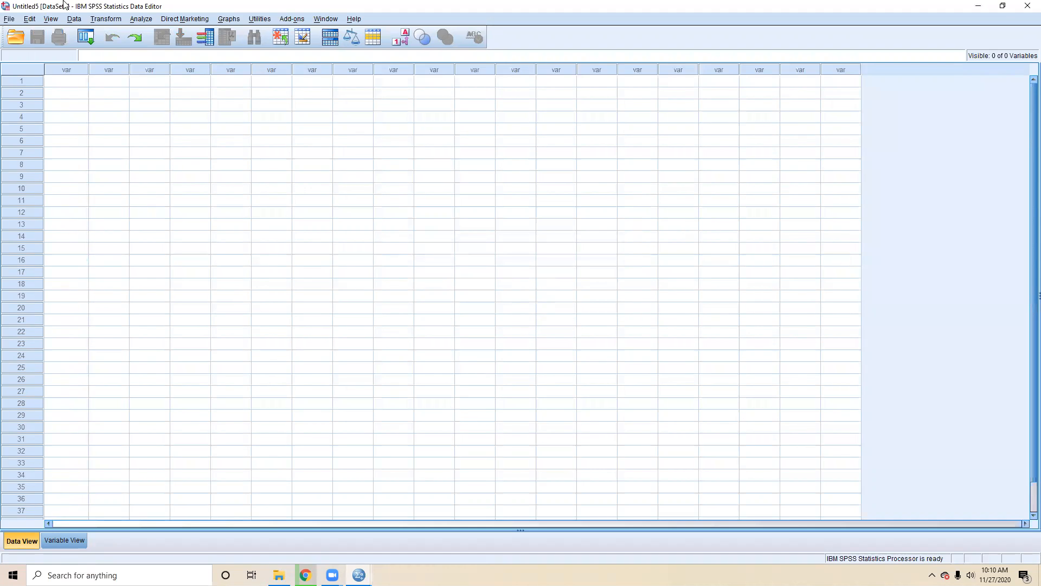
Step: Open the workbook Bahan Pertemuan 7.xlsx from Downloads as a data source, with the file type set to Excel
click(9, 20)
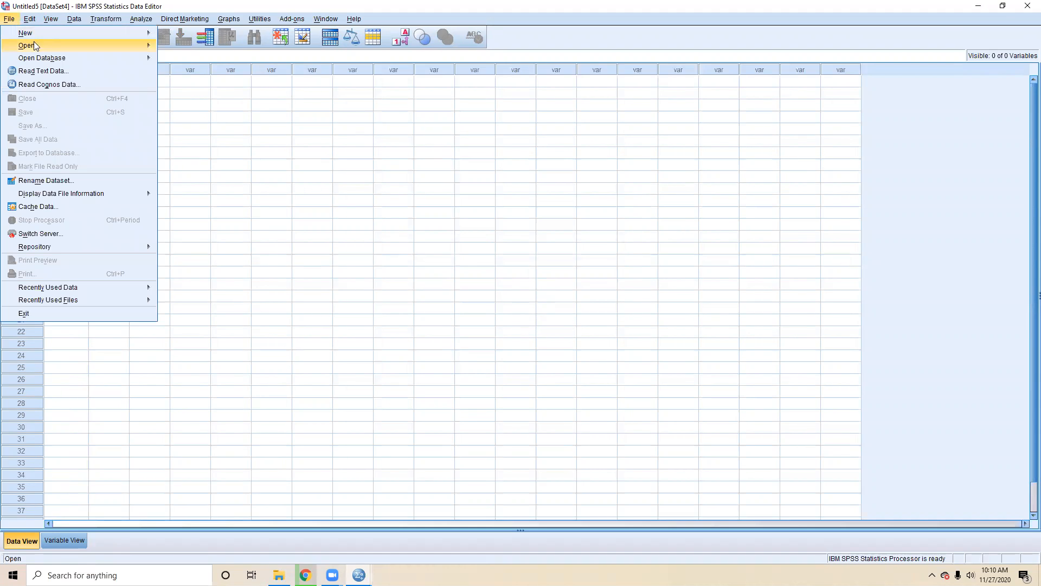
mouse_move(44, 48)
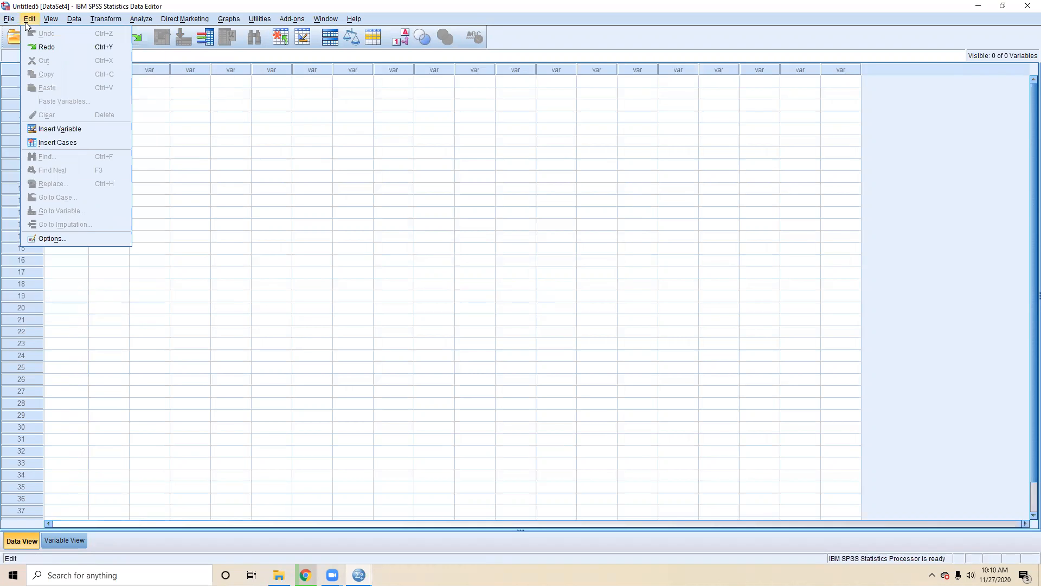
mouse_move(88, 48)
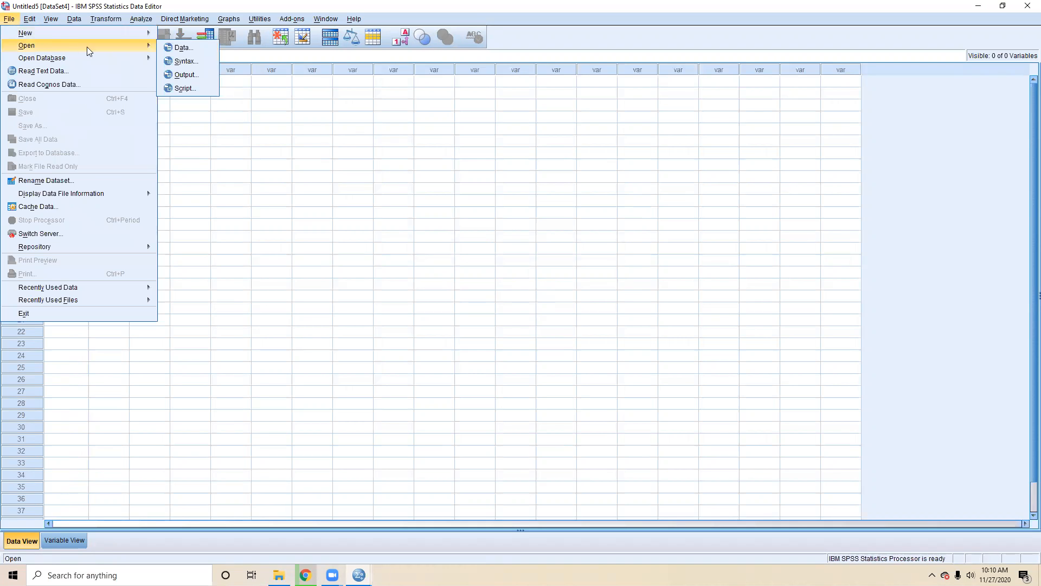
click(168, 49)
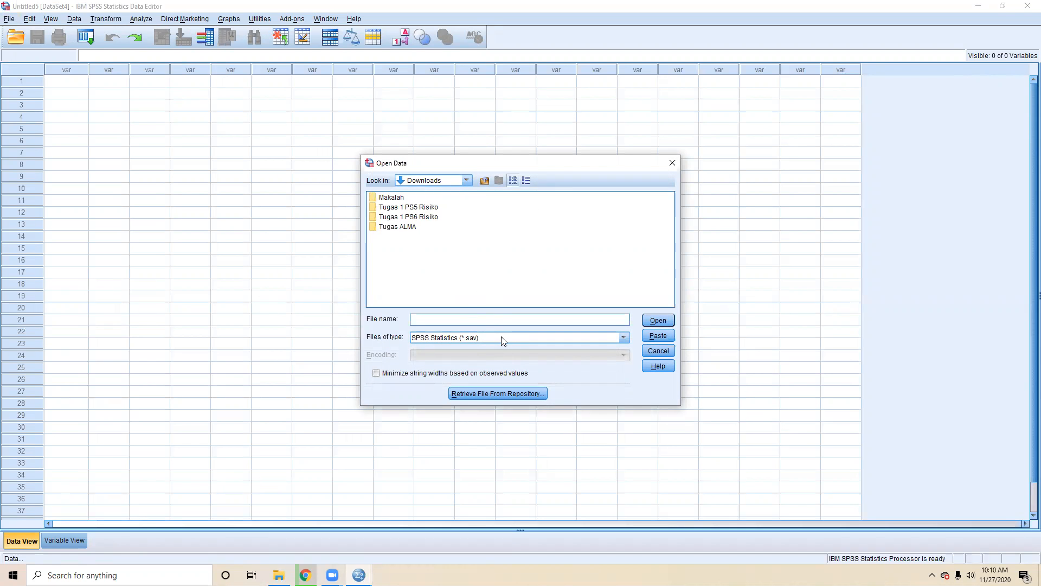
click(306, 574)
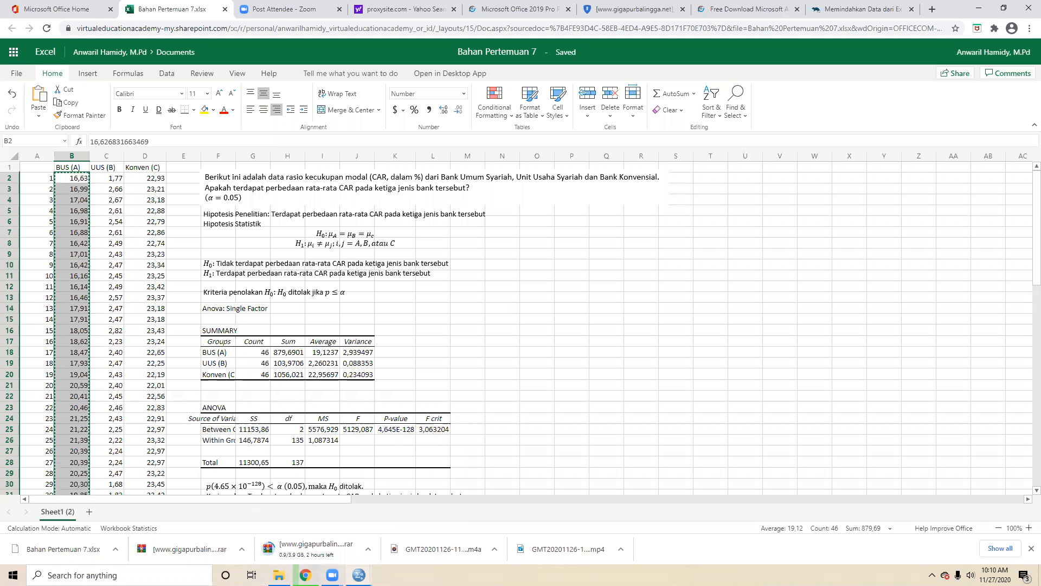
mouse_move(358, 574)
click(394, 528)
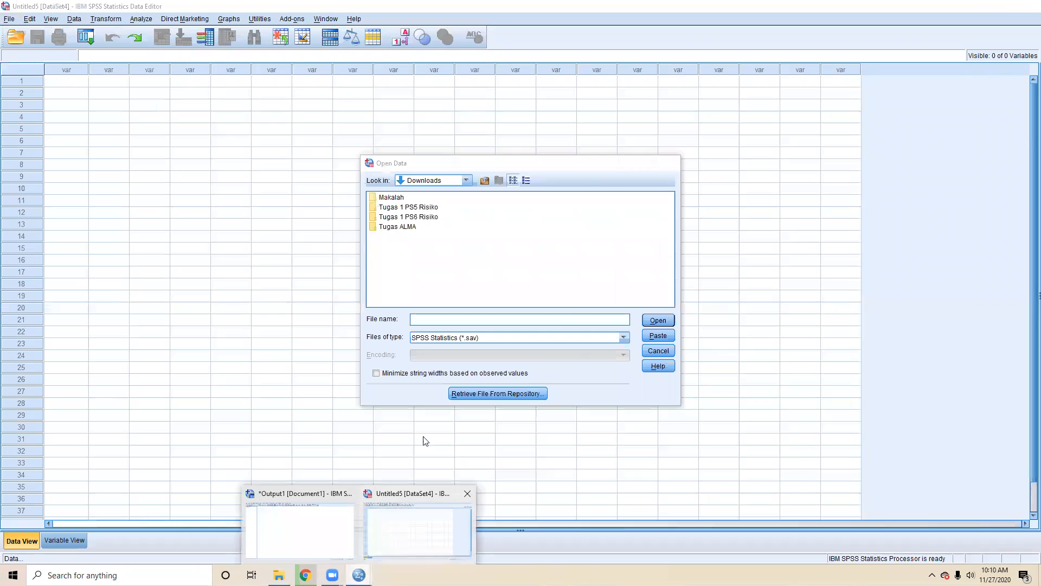
click(576, 339)
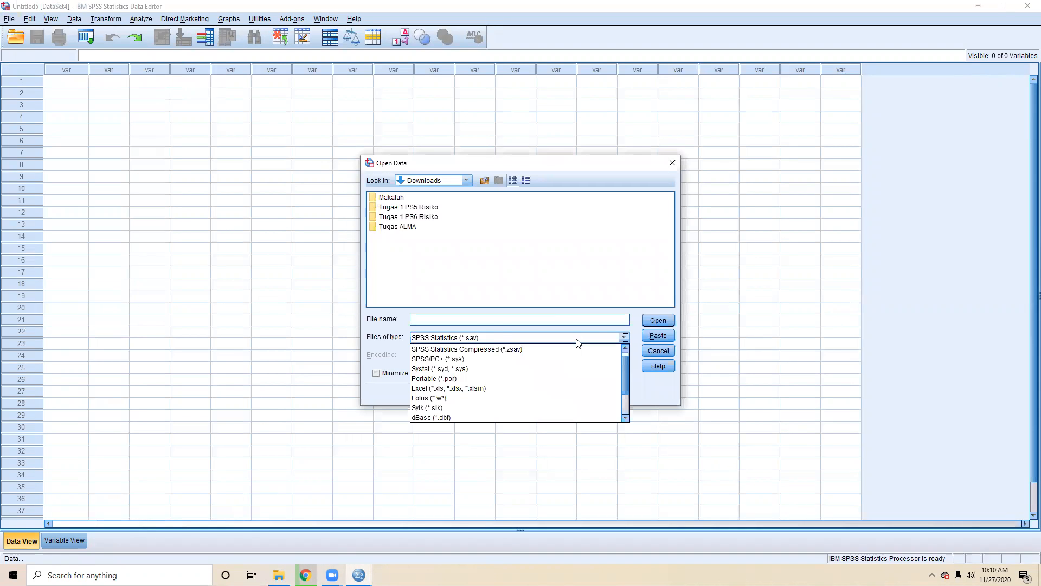
click(482, 389)
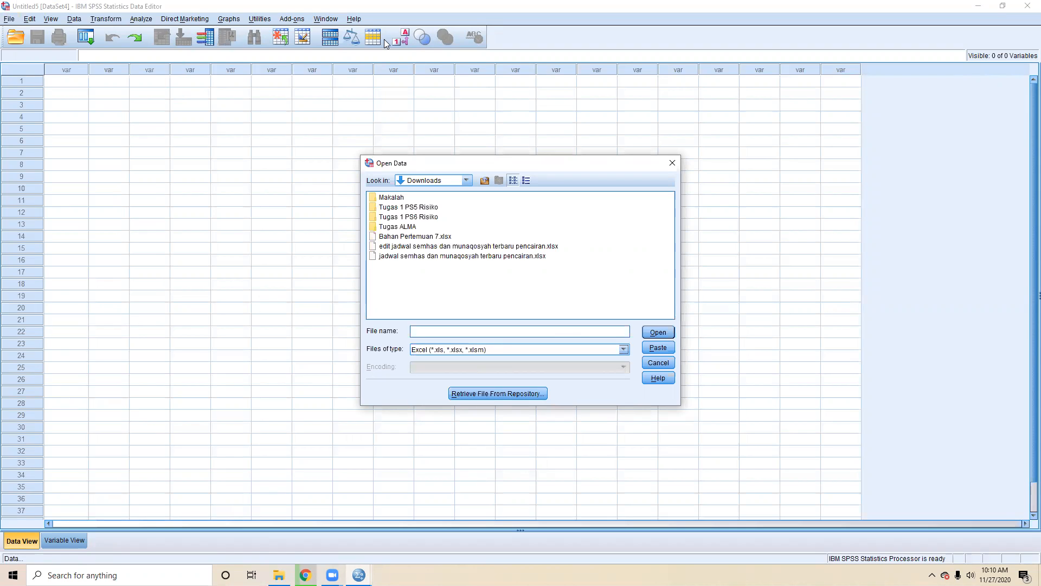
click(404, 240)
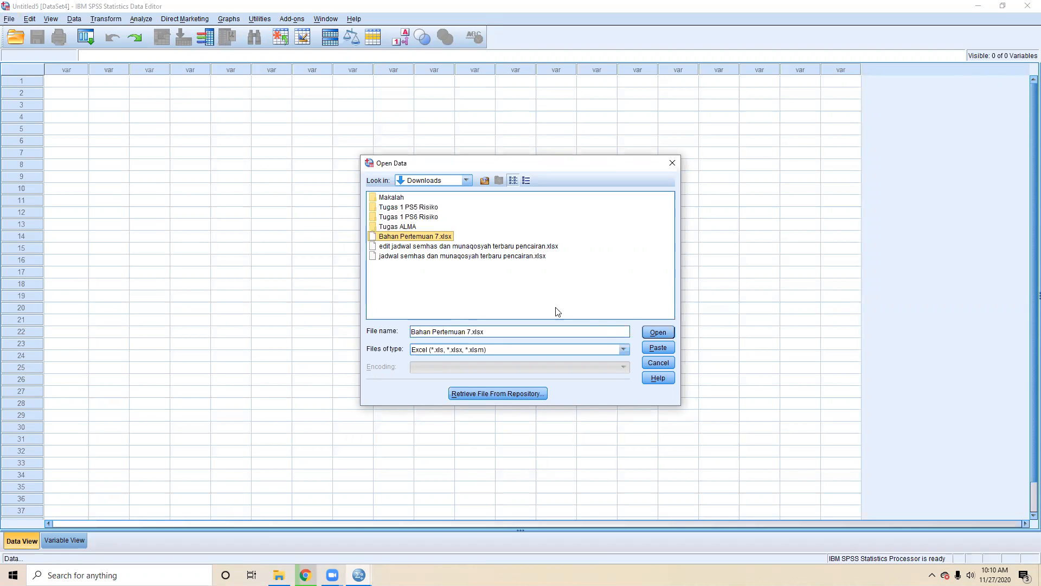
click(661, 334)
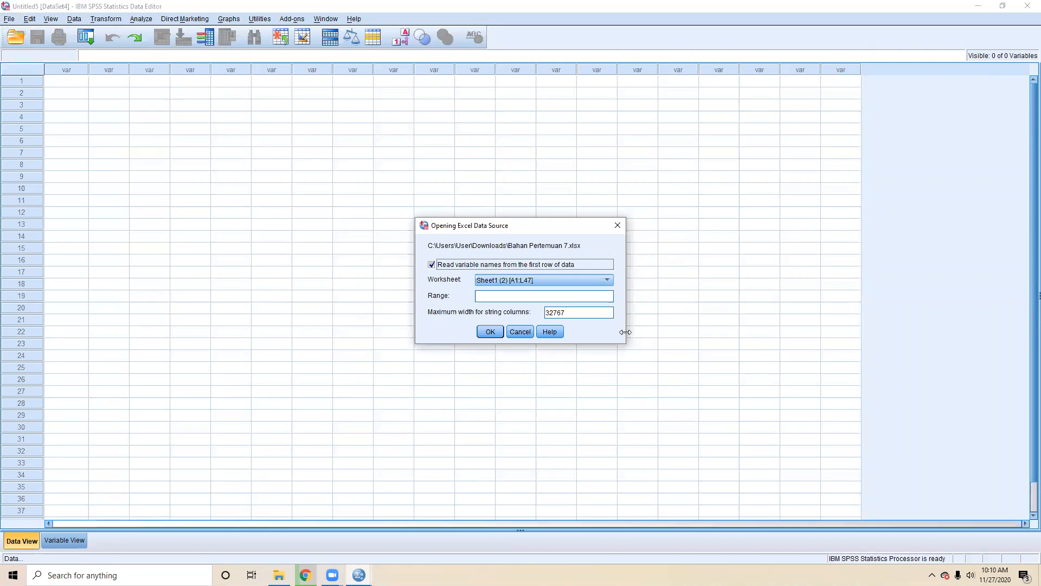
Step: Check the first and last data cells of the three bank columns in the Excel workbook, and set the import range in SPSS to B2:D47
click(501, 297)
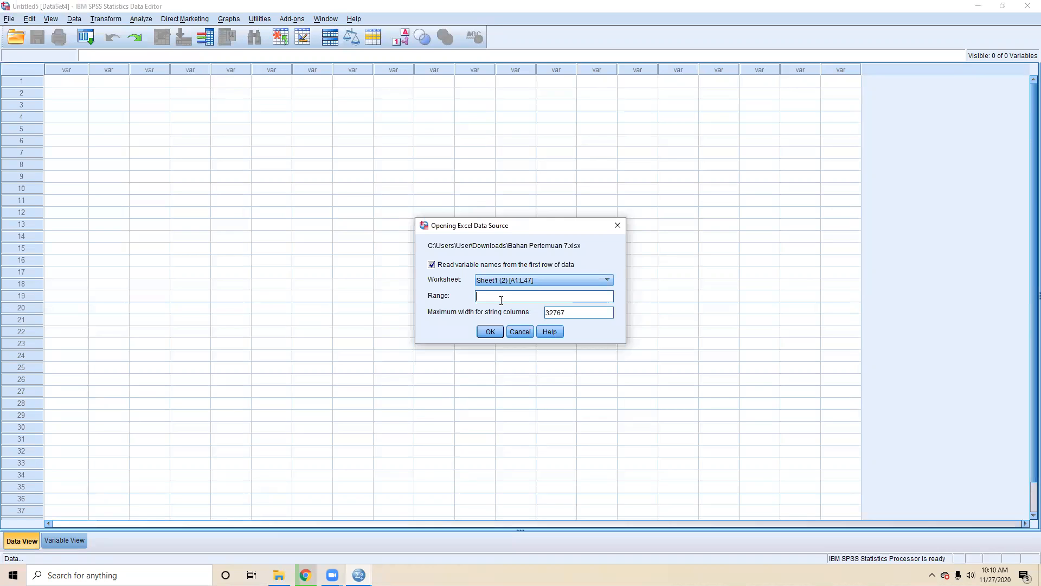
click(305, 574)
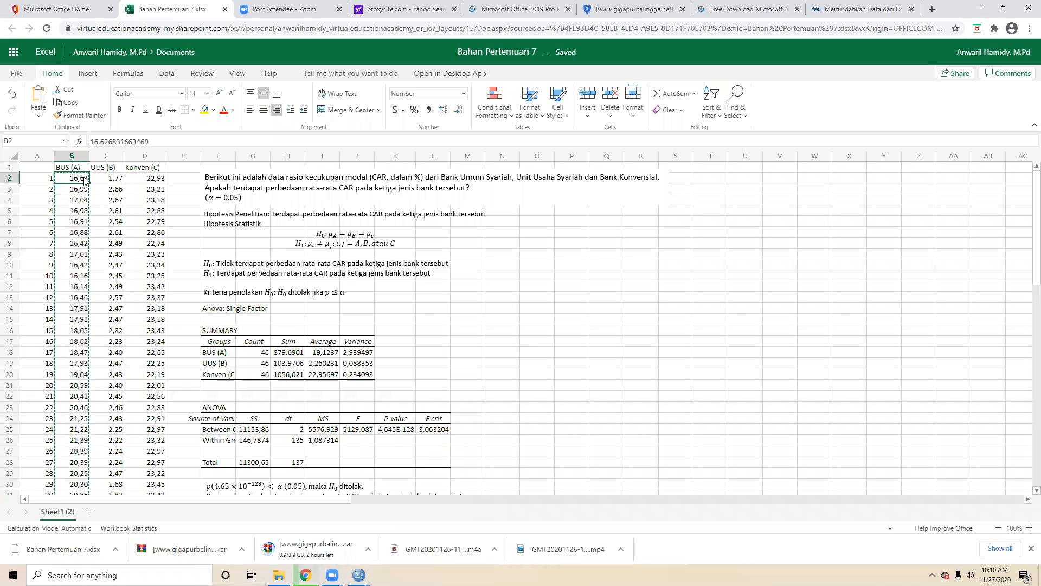
scroll(170, 343, down, 1)
scroll(170, 342, down, 6)
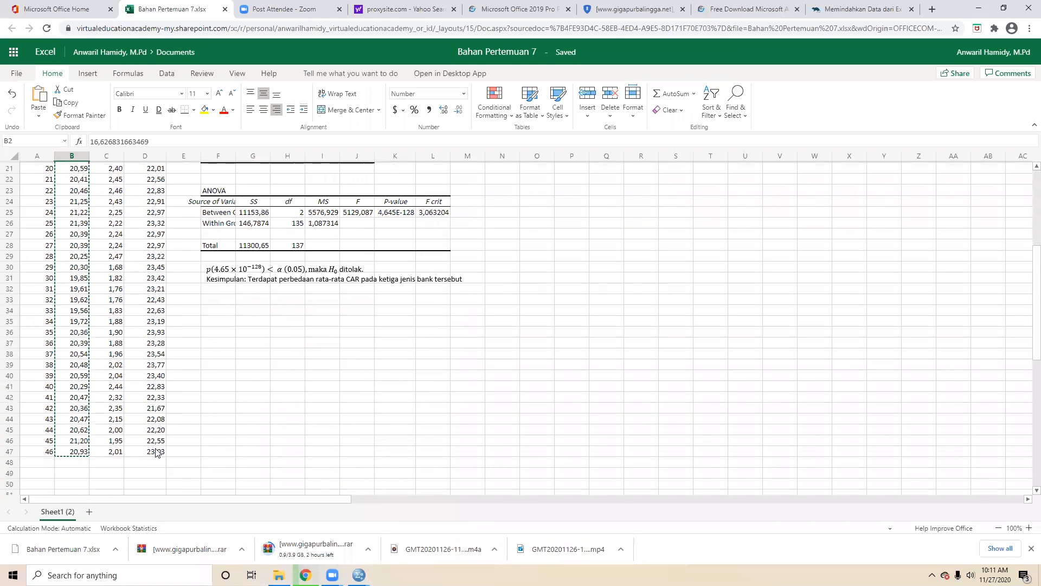
click(155, 451)
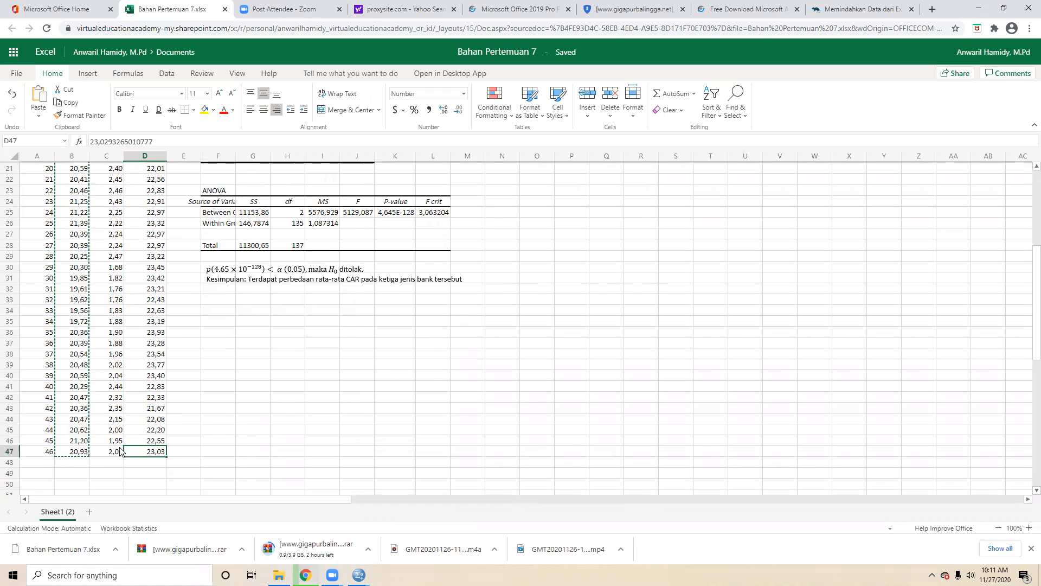
scroll(69, 234, up, 7)
click(71, 178)
scroll(149, 445, down, 8)
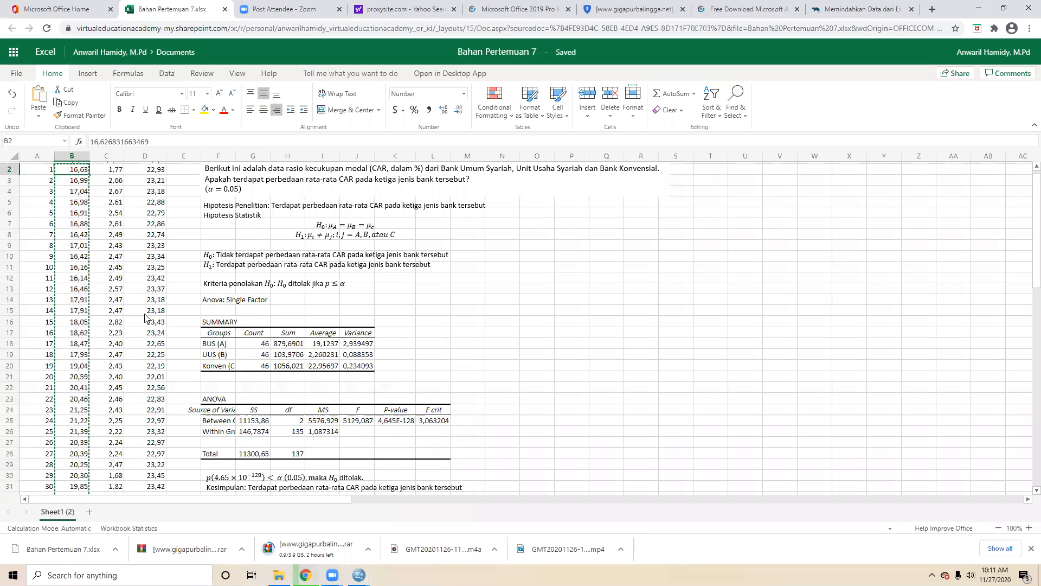
click(163, 399)
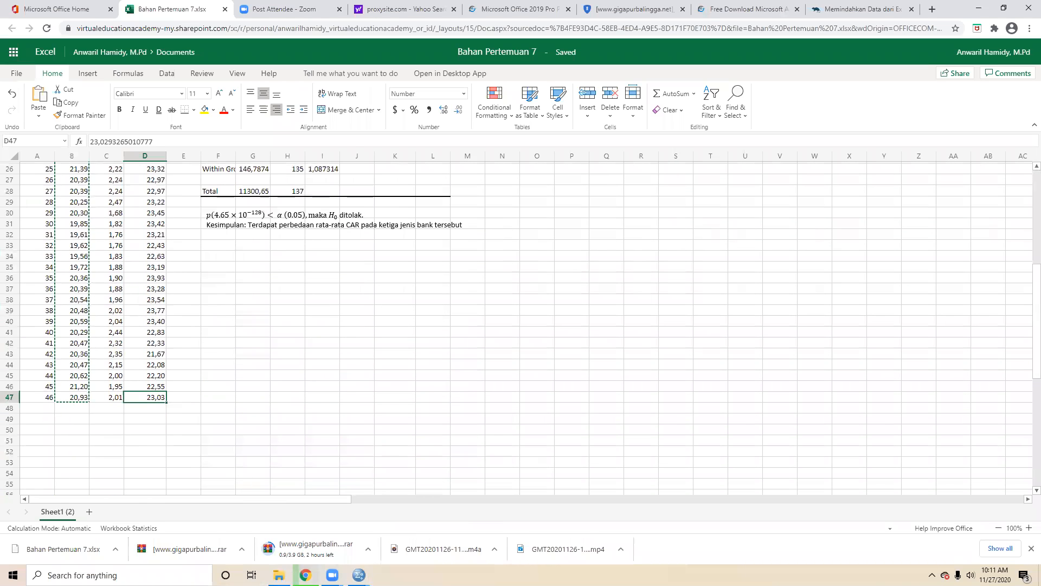
mouse_move(358, 574)
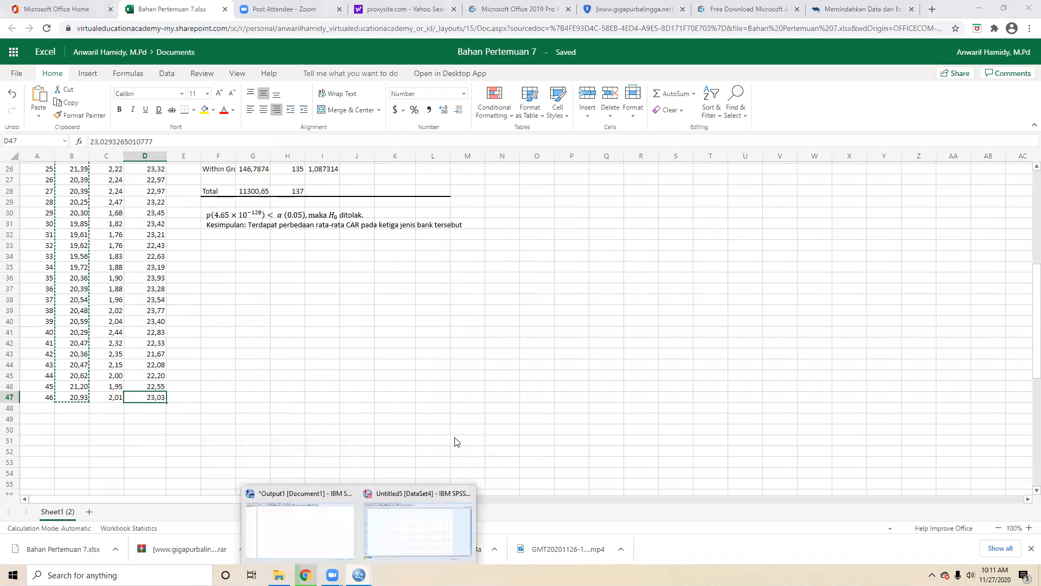
click(400, 514)
click(484, 296)
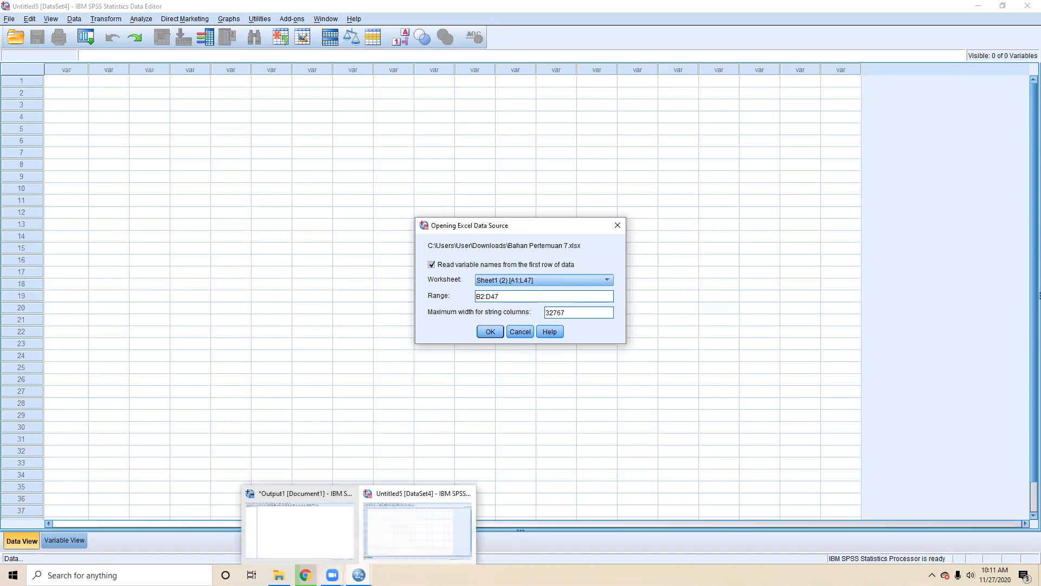
Step: Recheck the header row in the Excel workbook, turn off reading variable names from the first row in SPSS, and import the data
mouse_move(305, 574)
click(296, 553)
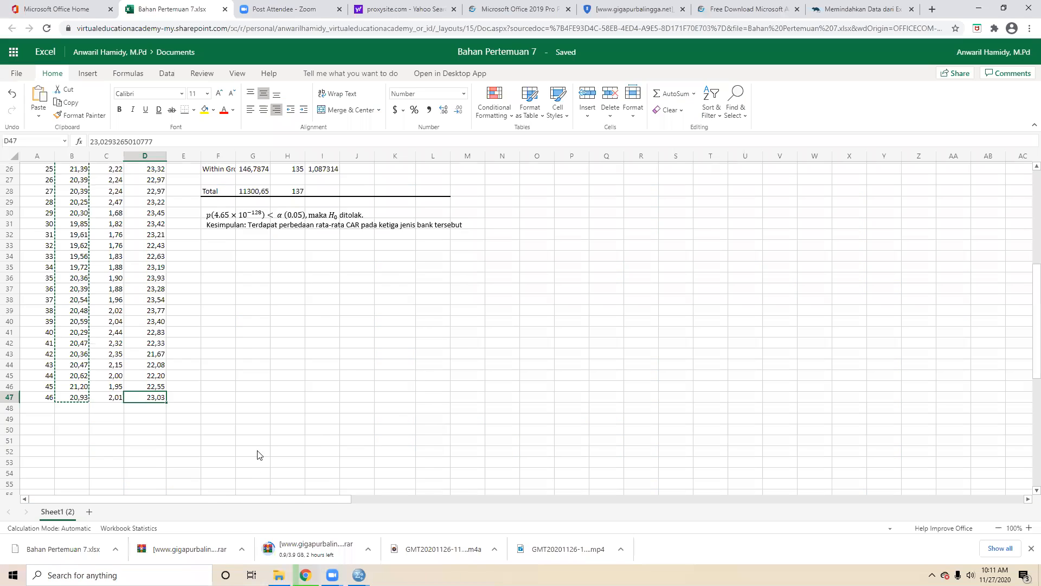
scroll(260, 453, up, 6)
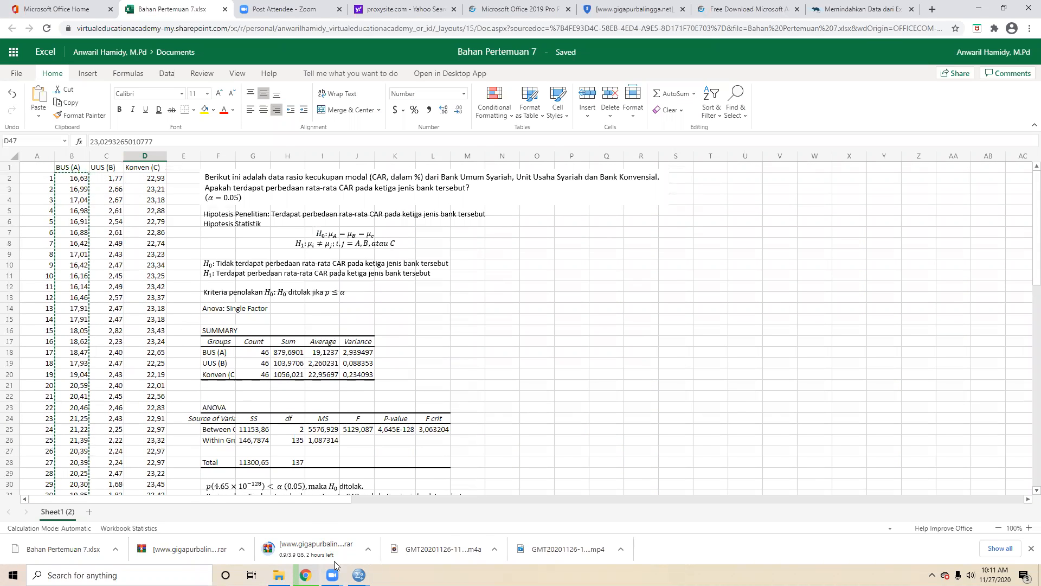
mouse_move(359, 573)
click(392, 546)
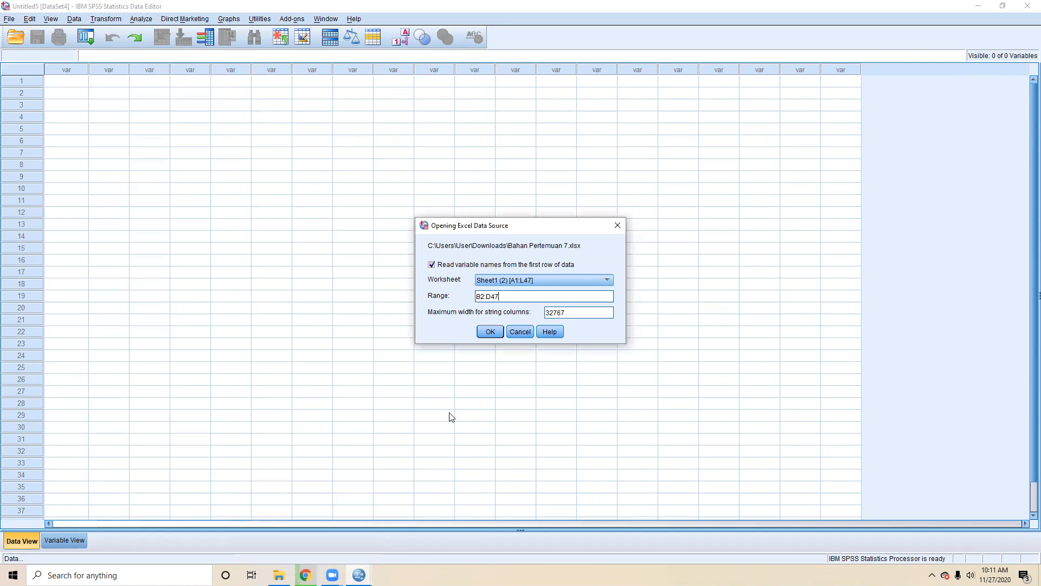
click(470, 265)
click(489, 332)
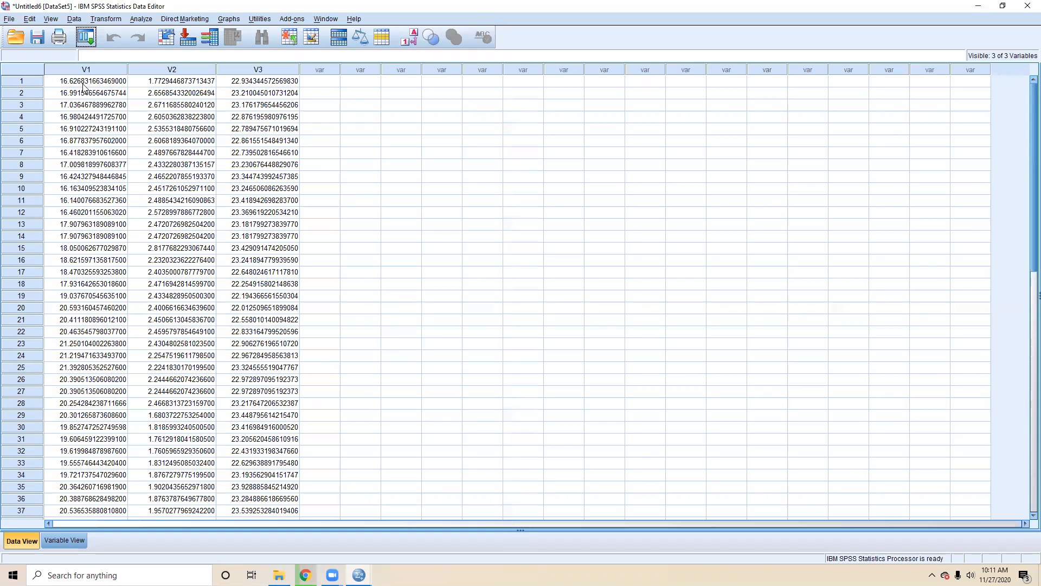
Step: Compare the first imported values in SPSS with the BUS (A) and UUS (B) columns in the Excel workbook
click(83, 85)
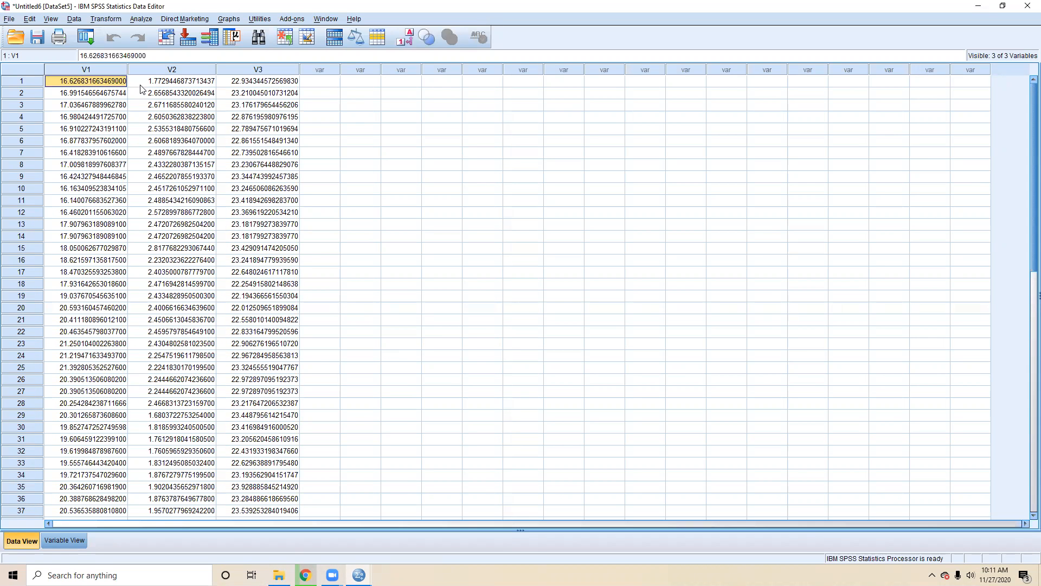
click(162, 82)
click(104, 95)
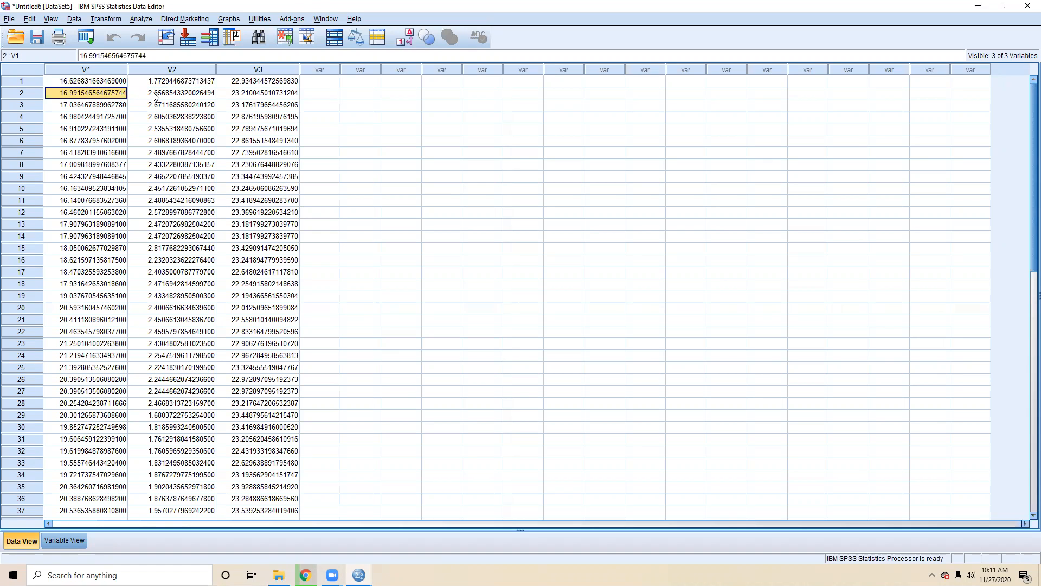
click(152, 96)
click(93, 85)
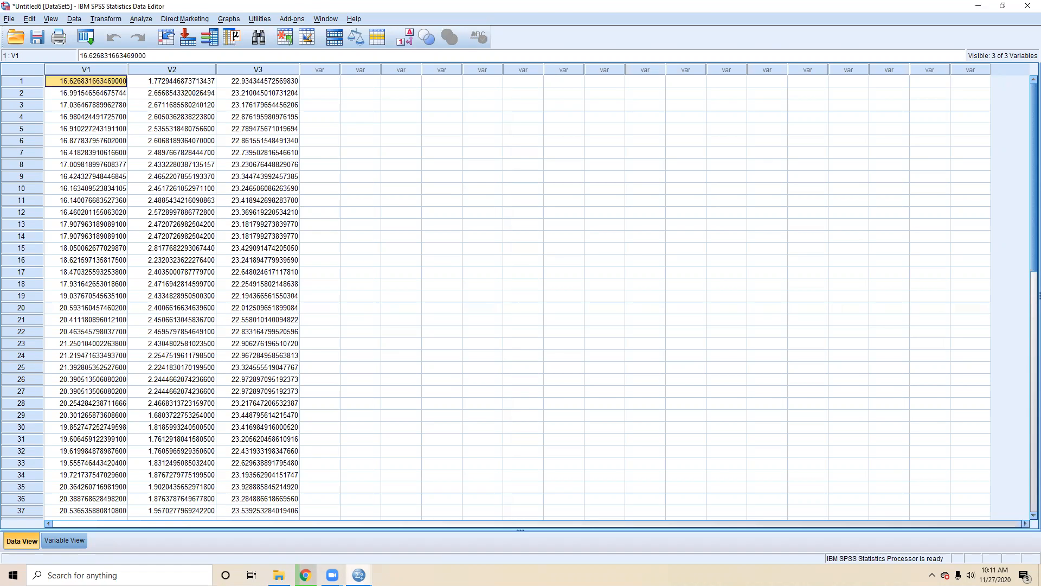
click(305, 575)
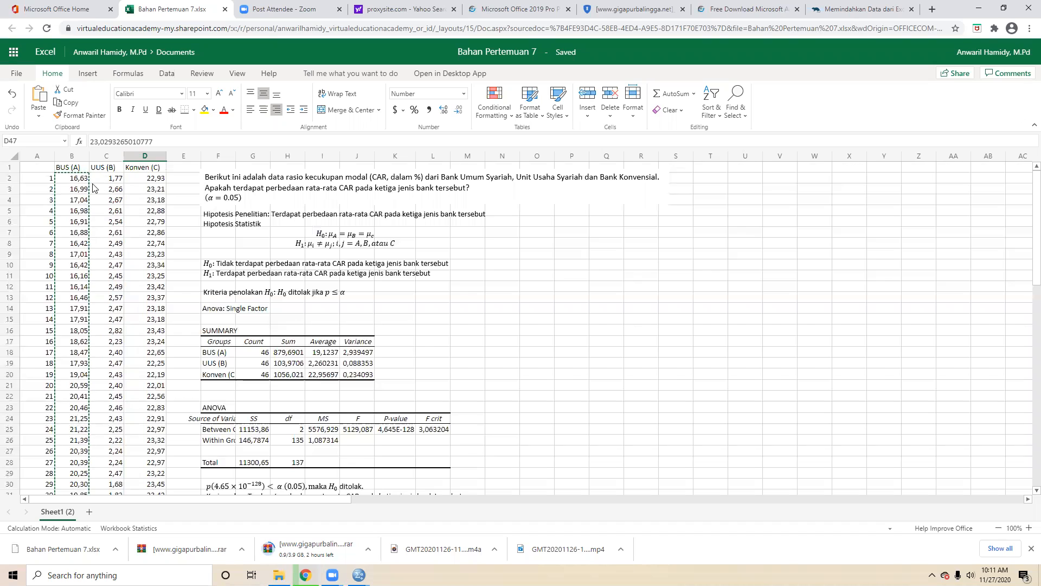
mouse_move(359, 573)
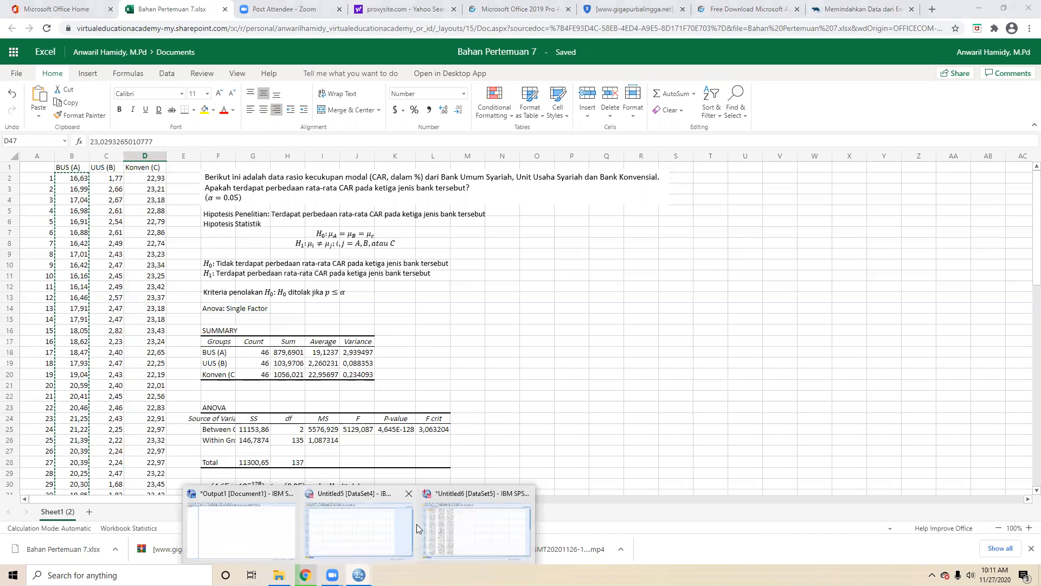
click(461, 526)
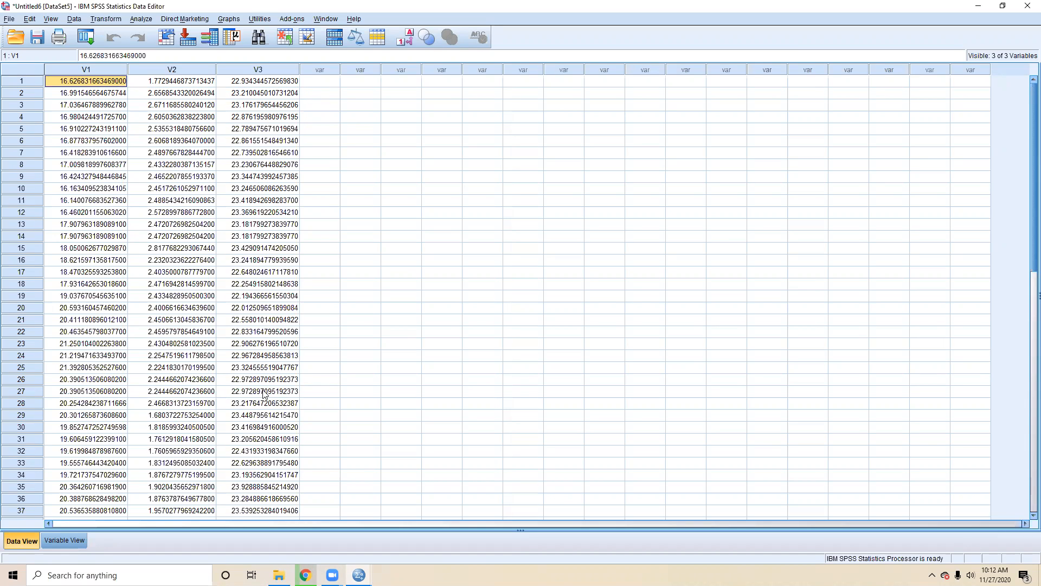
Step: Try copying the BUS (A) values in B2:B47 from the Excel workbook into the second empty column after V3 in SPSS
click(347, 85)
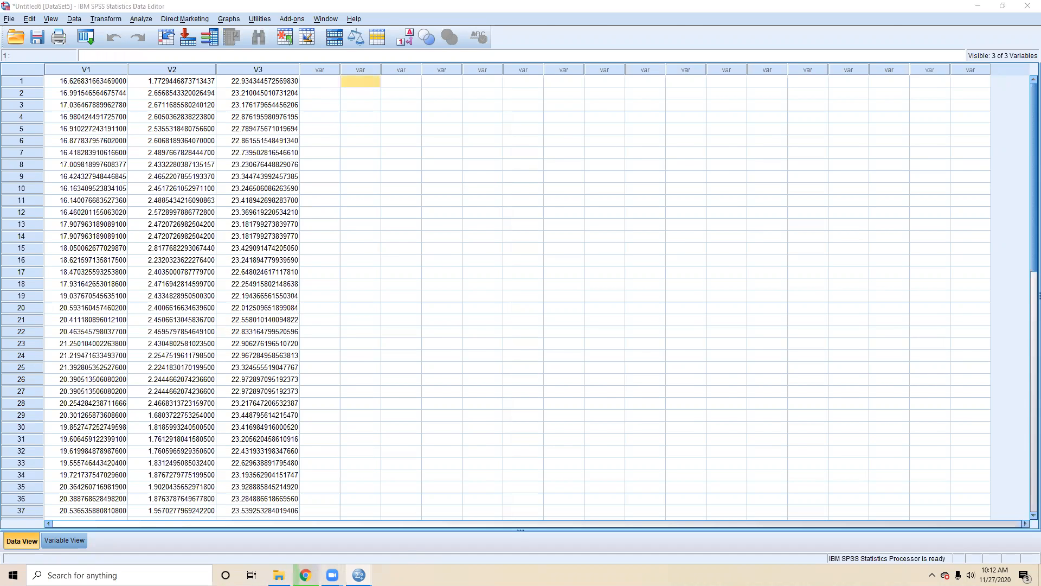
key(alt+Tab)
right_click(83, 272)
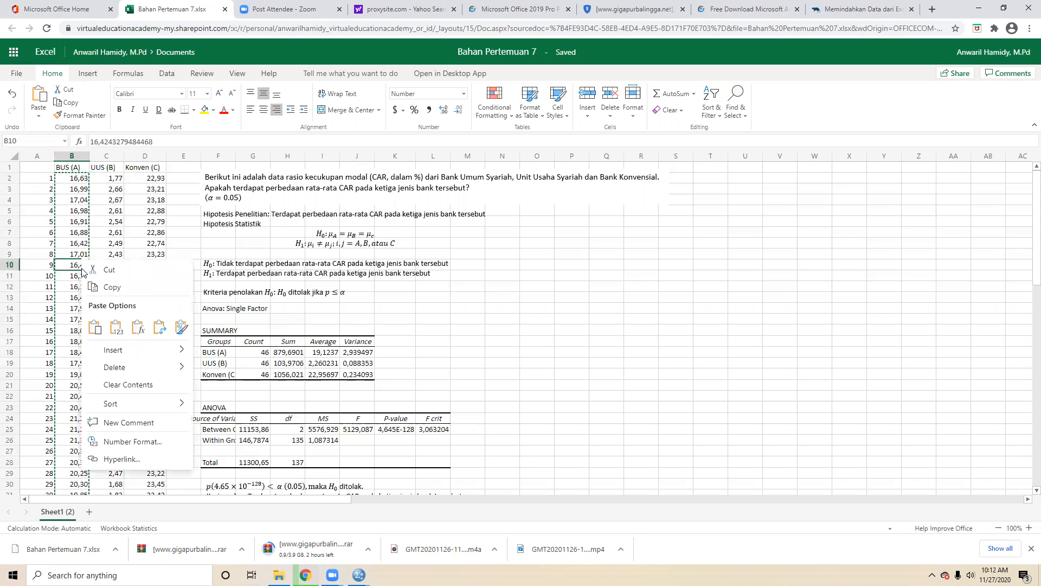
click(69, 181)
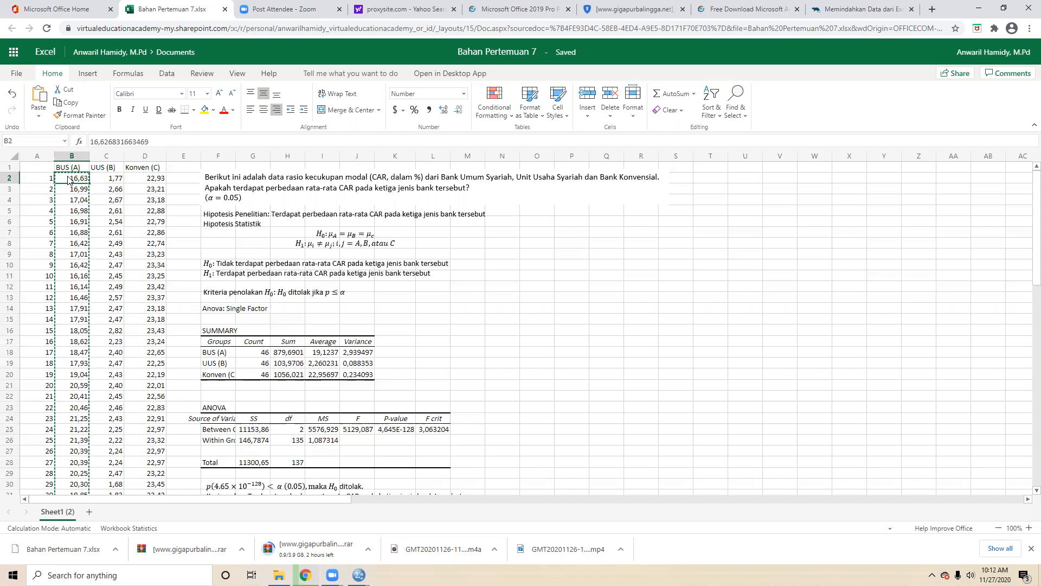
key(ctrl+shift+Down)
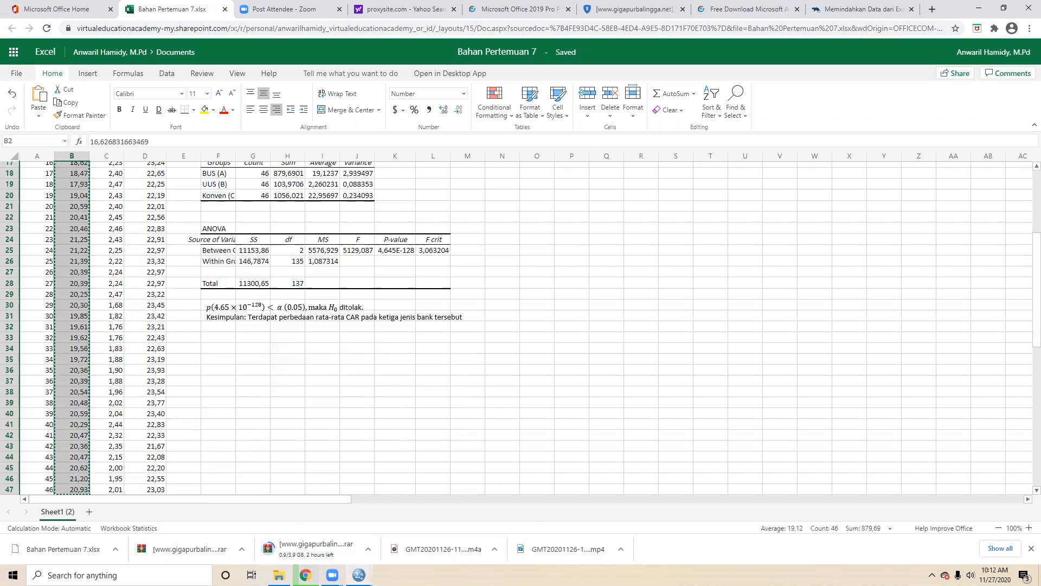
mouse_move(359, 575)
click(455, 523)
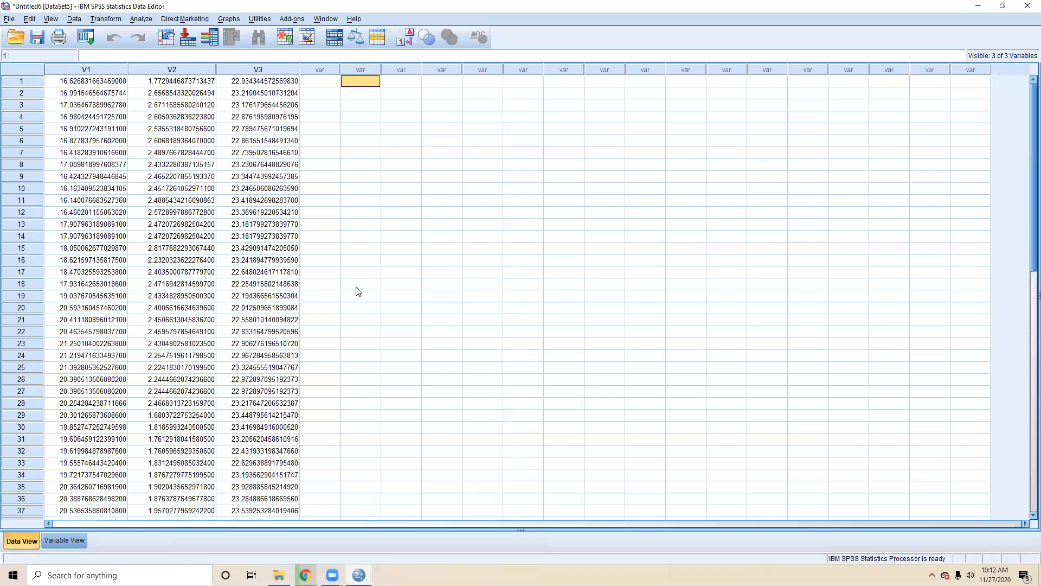
right_click(363, 82)
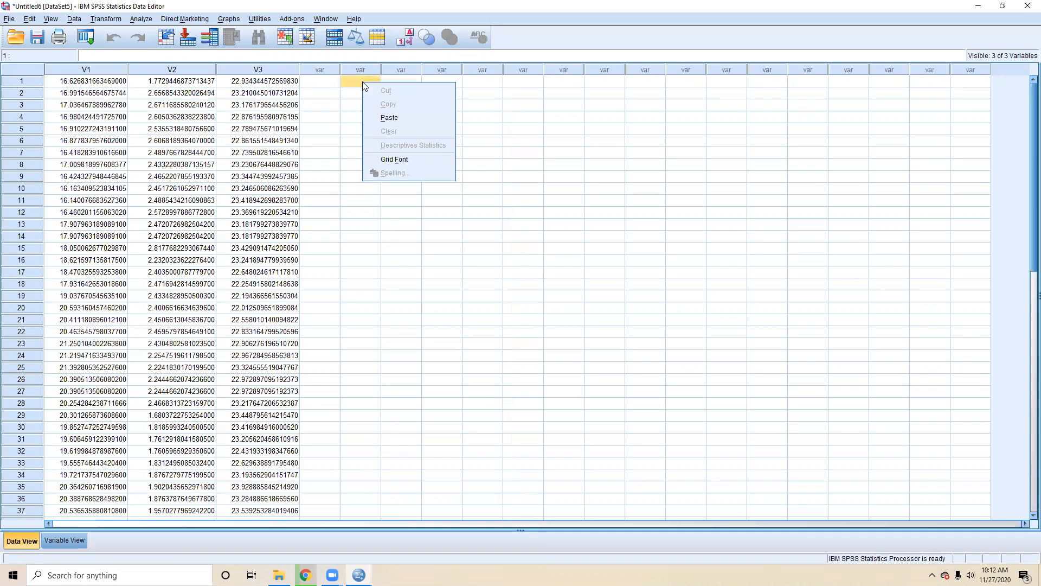
click(388, 118)
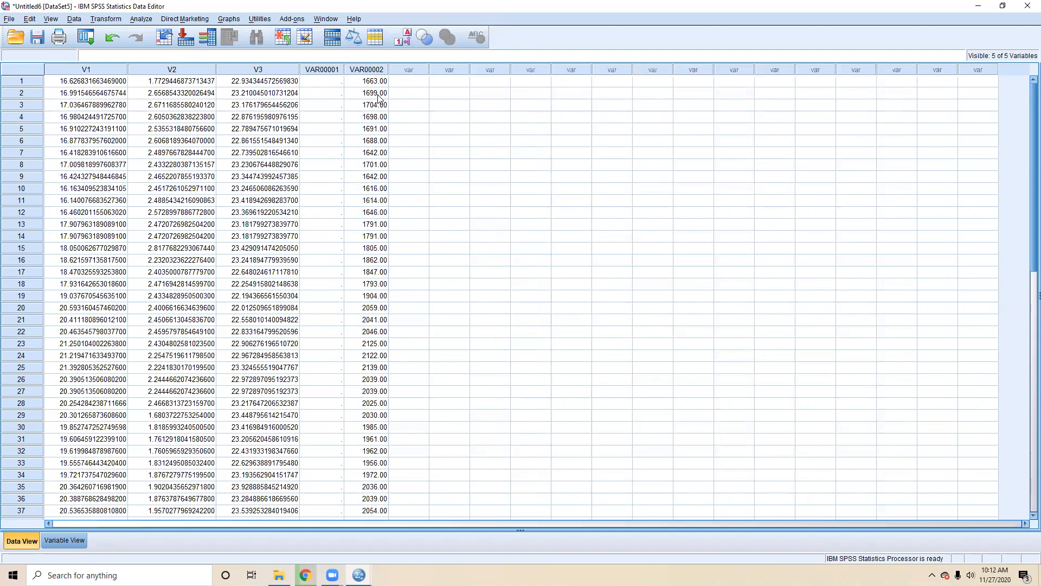
Step: Undo the paste and clear the added variables VAR00001 and VAR00002
key(ctrl+z)
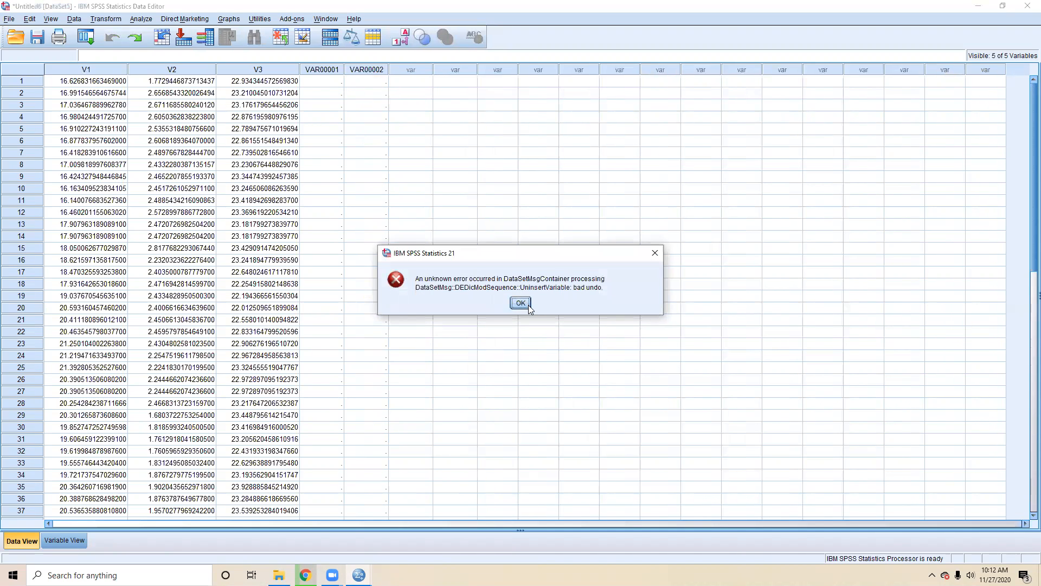
click(521, 302)
drag(324, 71, 358, 73)
right_click(358, 73)
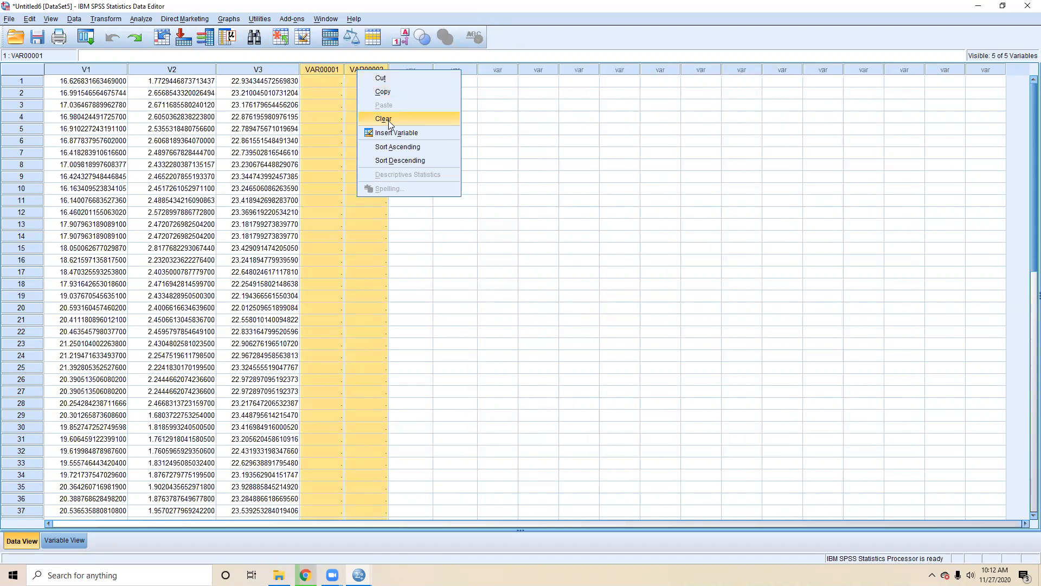
click(388, 119)
Step: Retry pasting the copied BUS (A) values in the second empty column, undo it, and clear VAR00003 and VAR00004
click(353, 82)
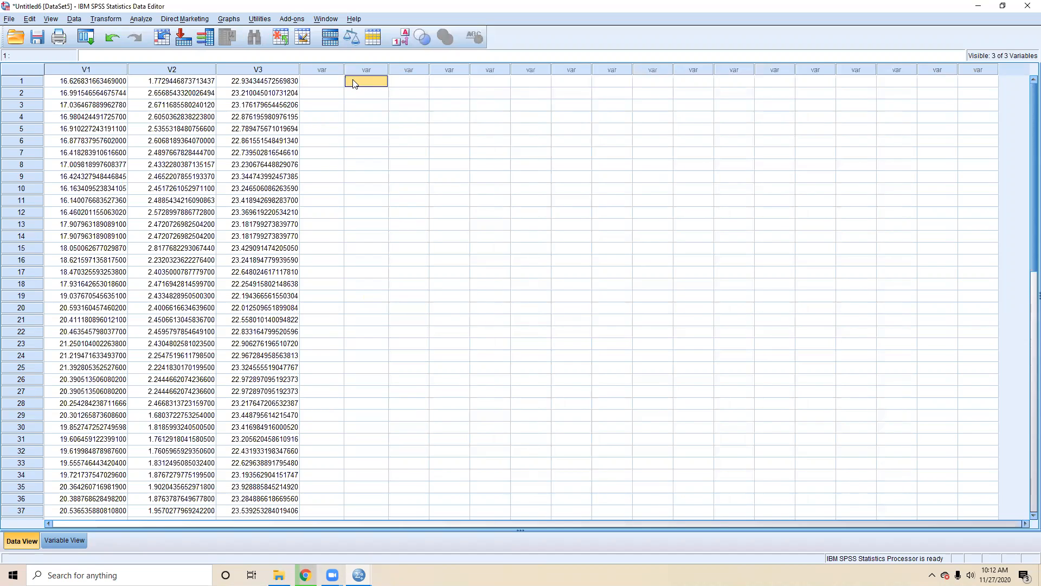
right_click(353, 82)
click(371, 113)
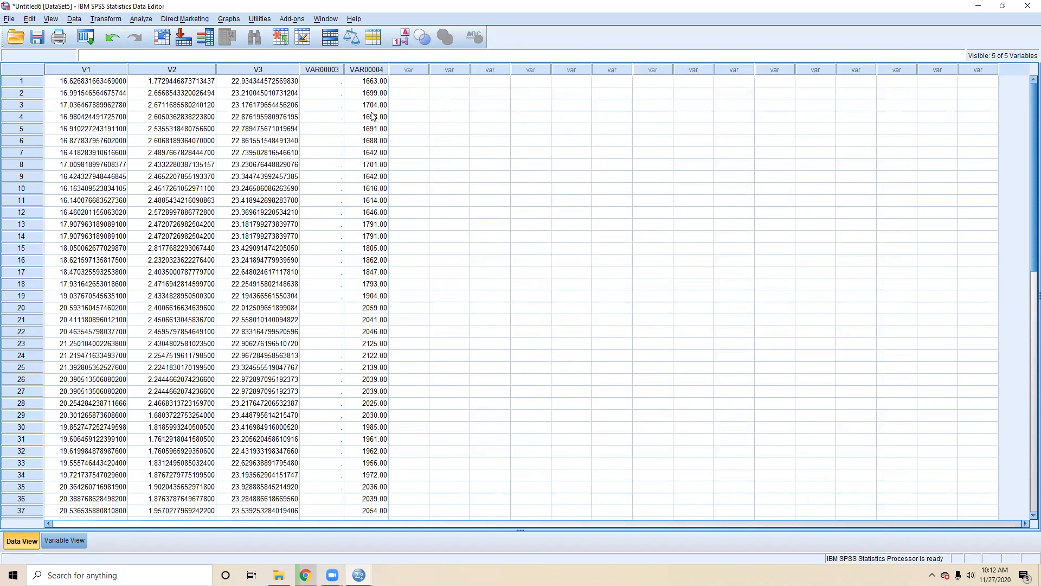
key(ctrl+z)
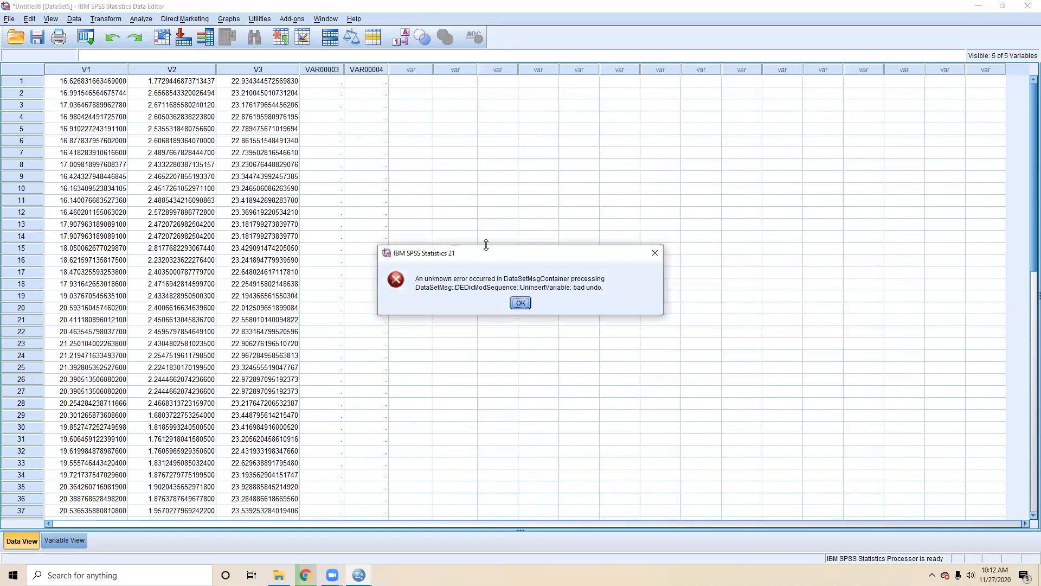
click(519, 302)
drag(328, 70, 362, 71)
right_click(361, 71)
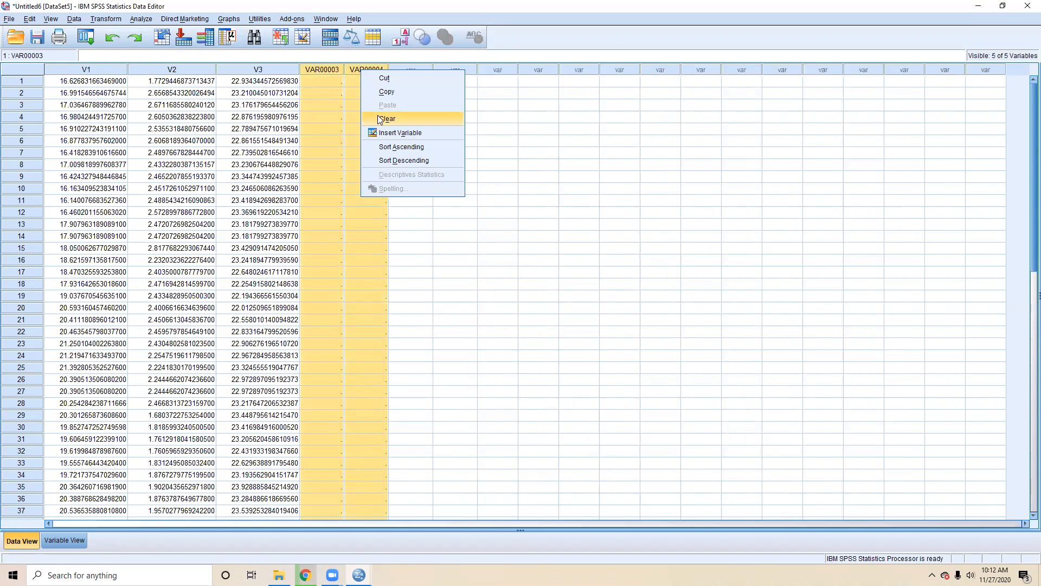
click(380, 120)
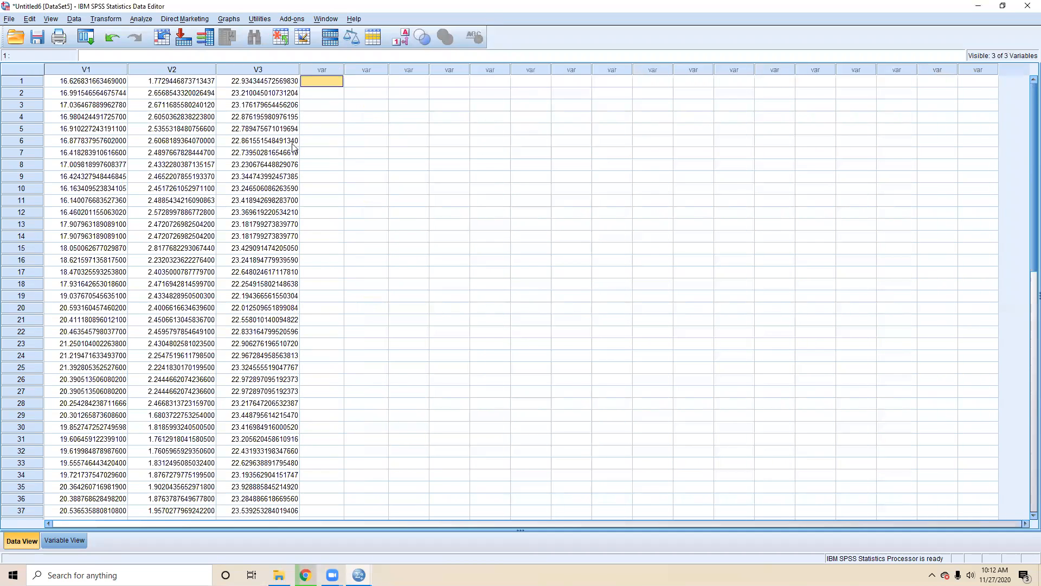
Step: Switch to the empty dataset Untitled5 and select the first cell of its first column
click(163, 82)
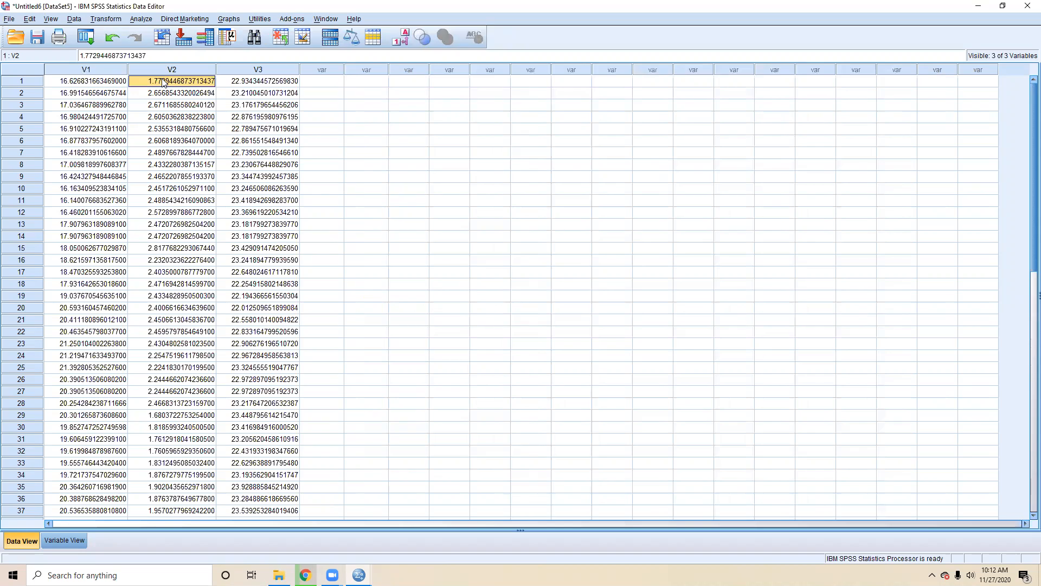
click(100, 83)
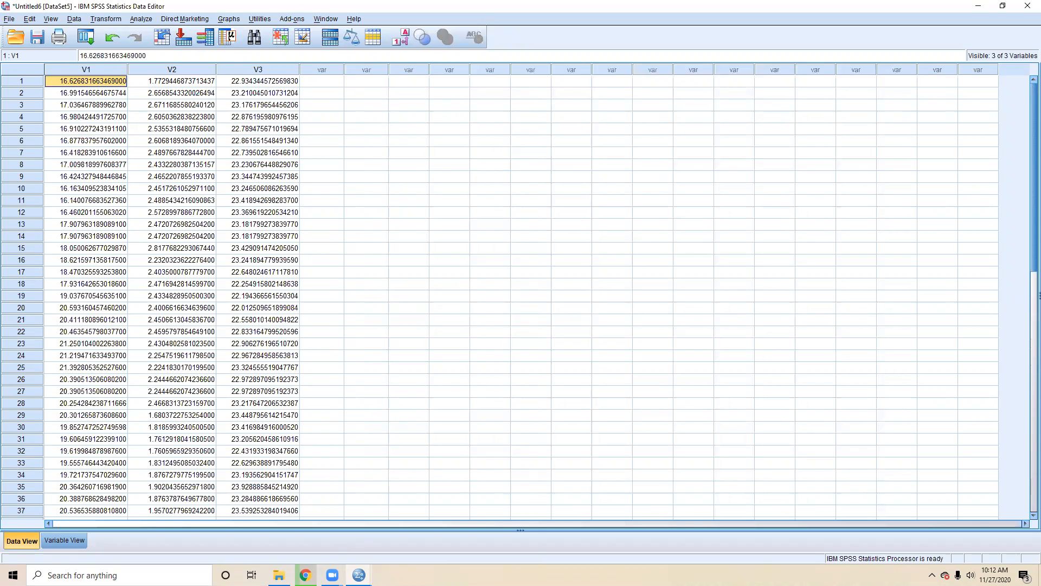
mouse_move(359, 575)
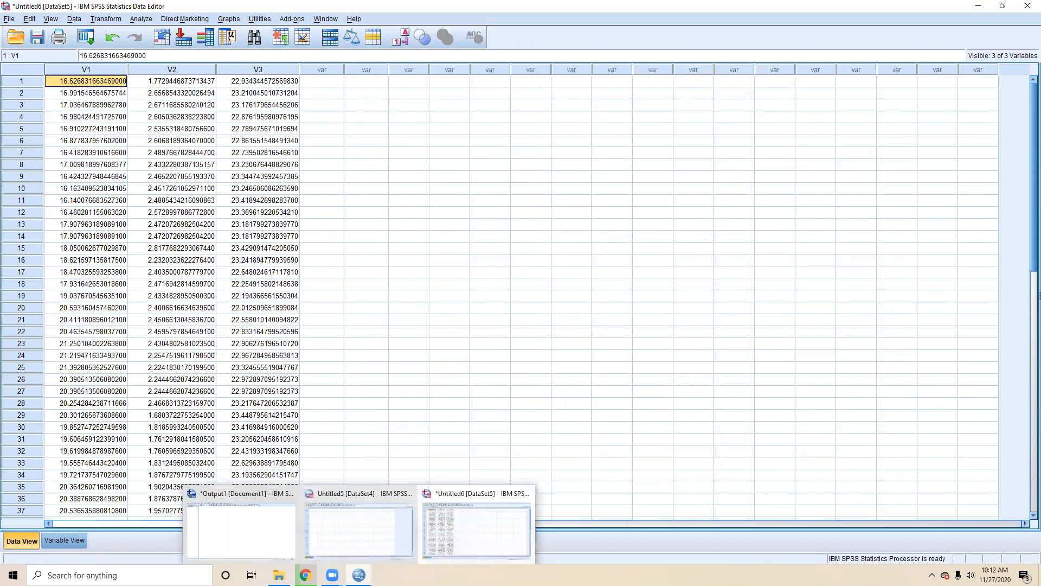
click(342, 529)
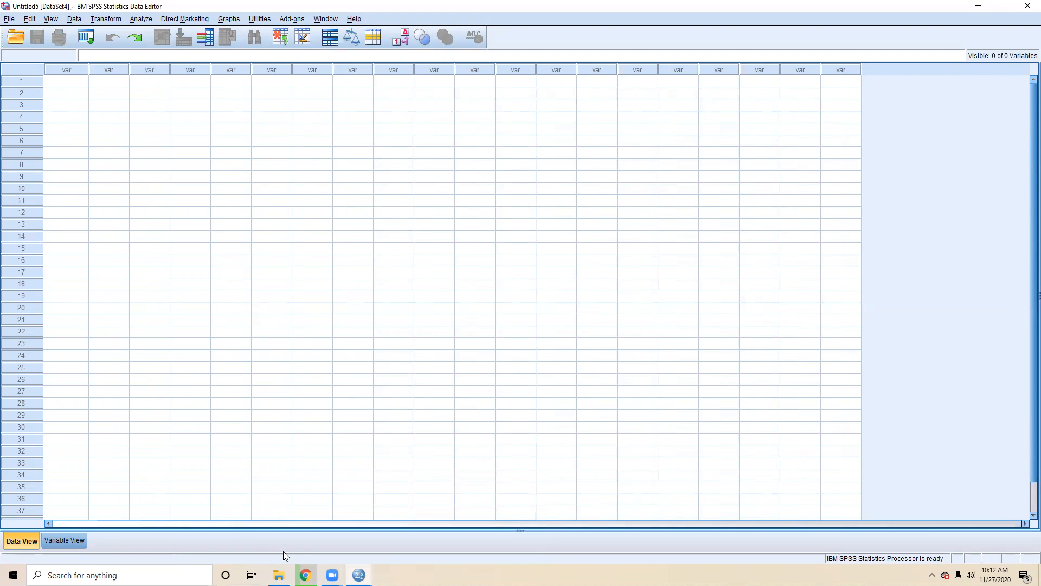
click(70, 84)
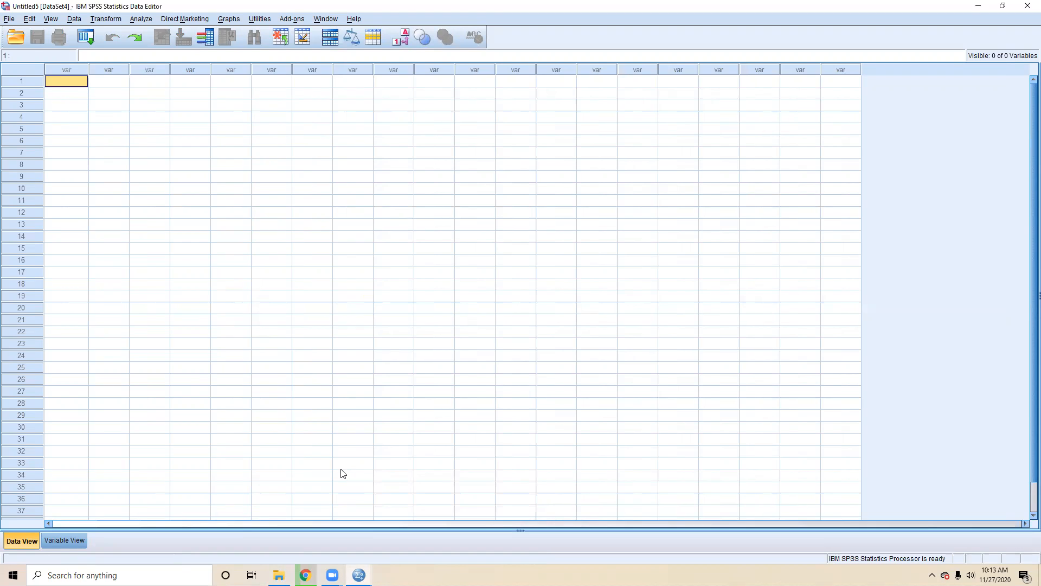
Step: Copy all 46 values of V1 from the Untitled6 dataset into the first column of Untitled5, starting at row 1
click(359, 575)
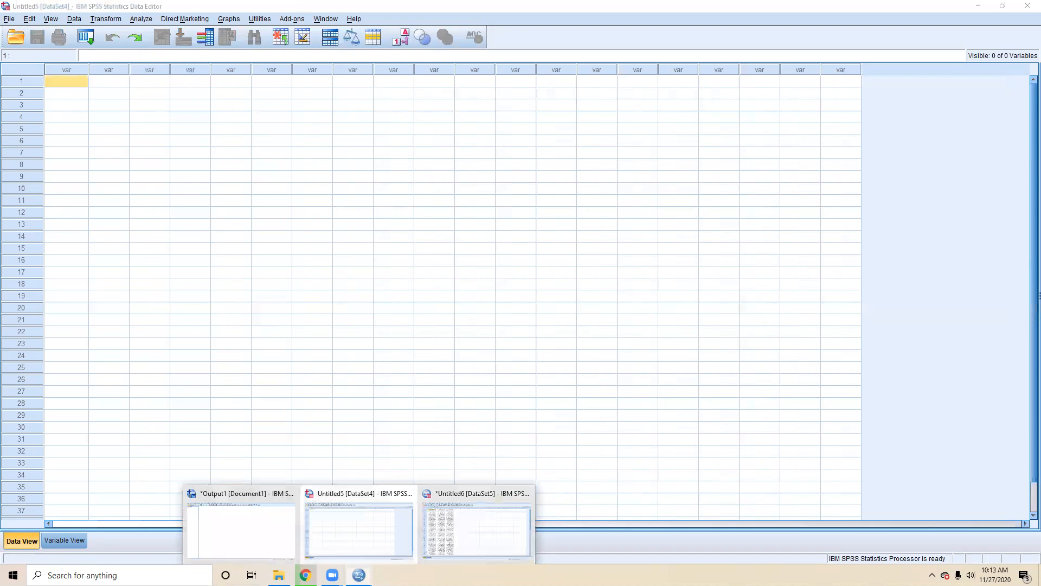
click(428, 527)
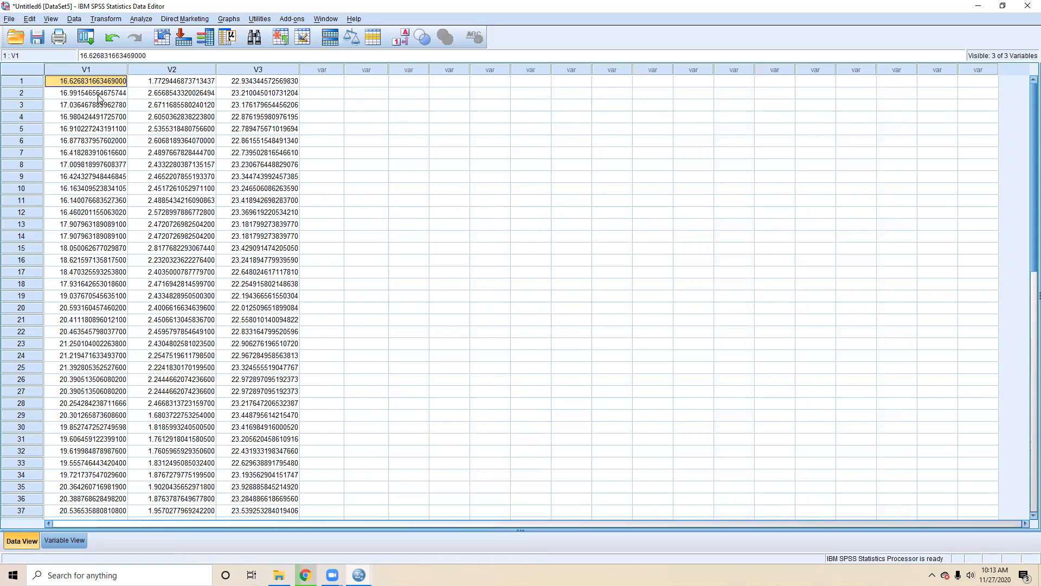
key(ctrl+shift+Down)
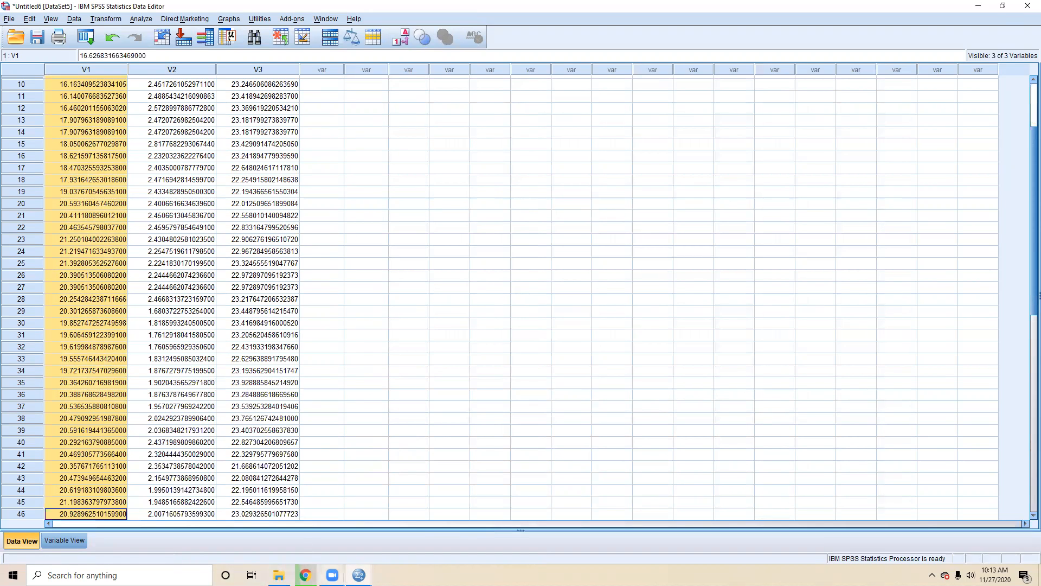
click(359, 575)
click(363, 545)
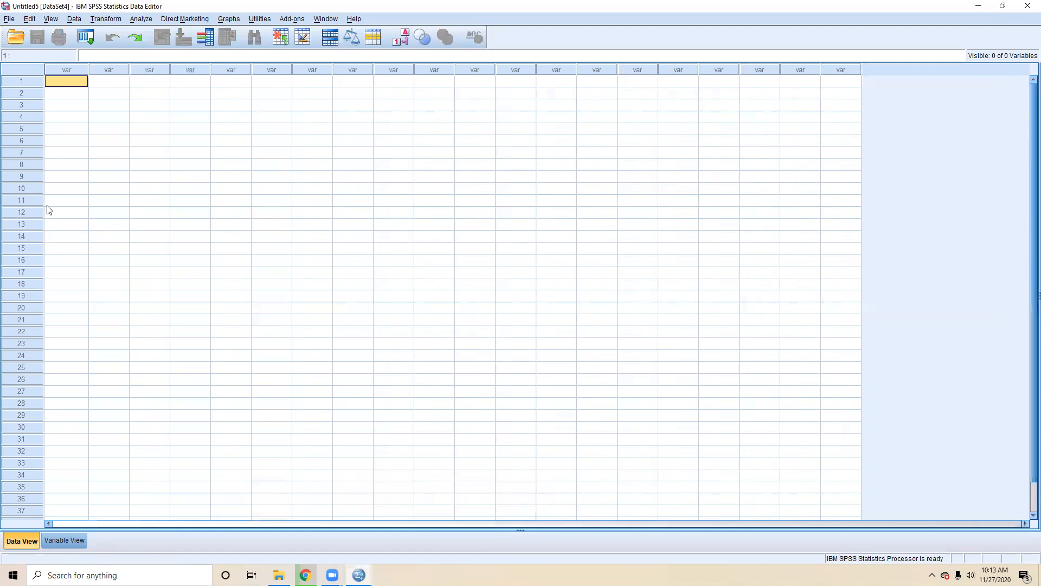
right_click(56, 81)
click(88, 120)
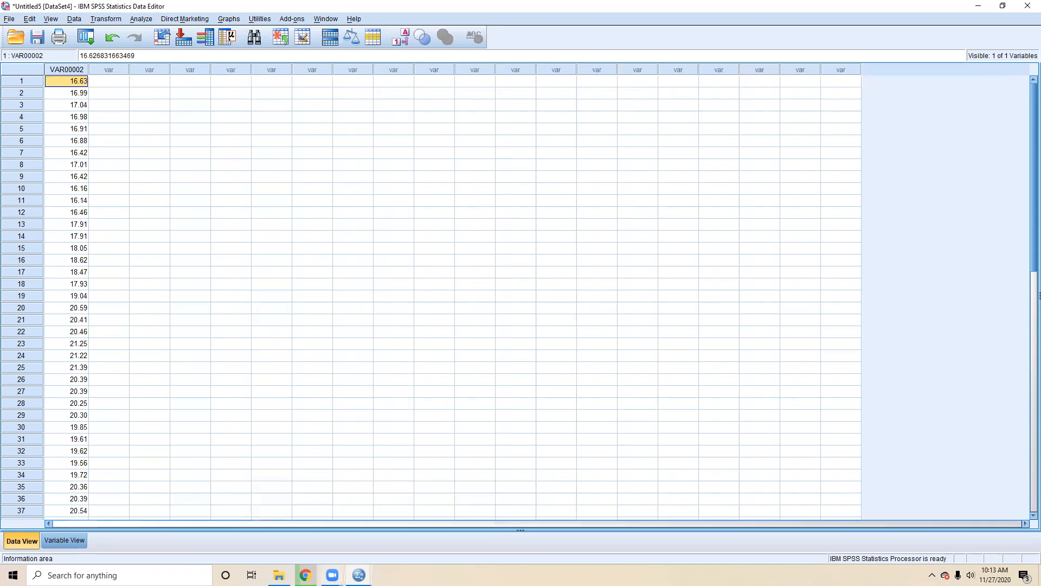
mouse_move(359, 575)
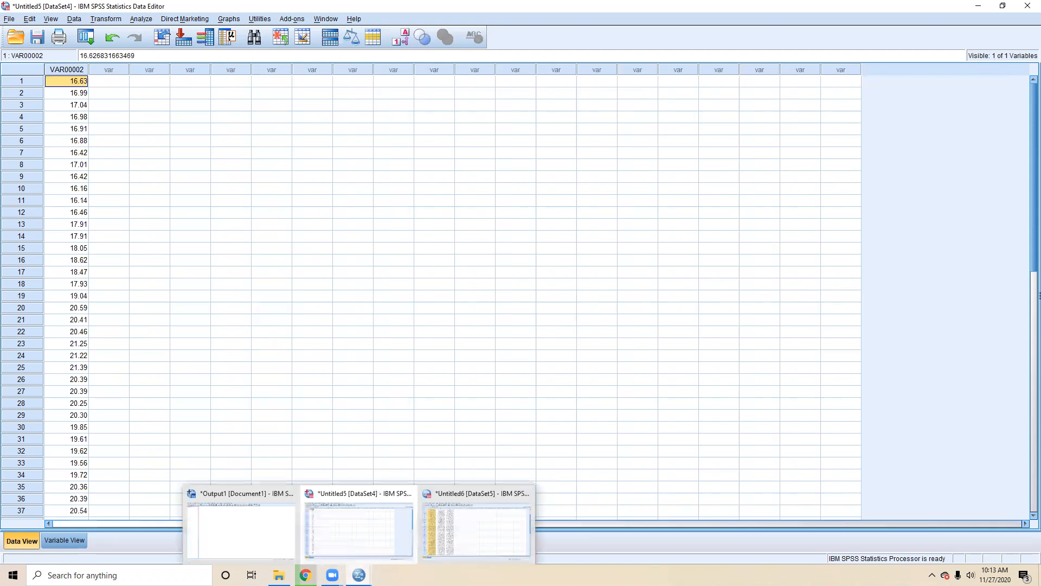
click(443, 532)
scroll(193, 164, up, 3)
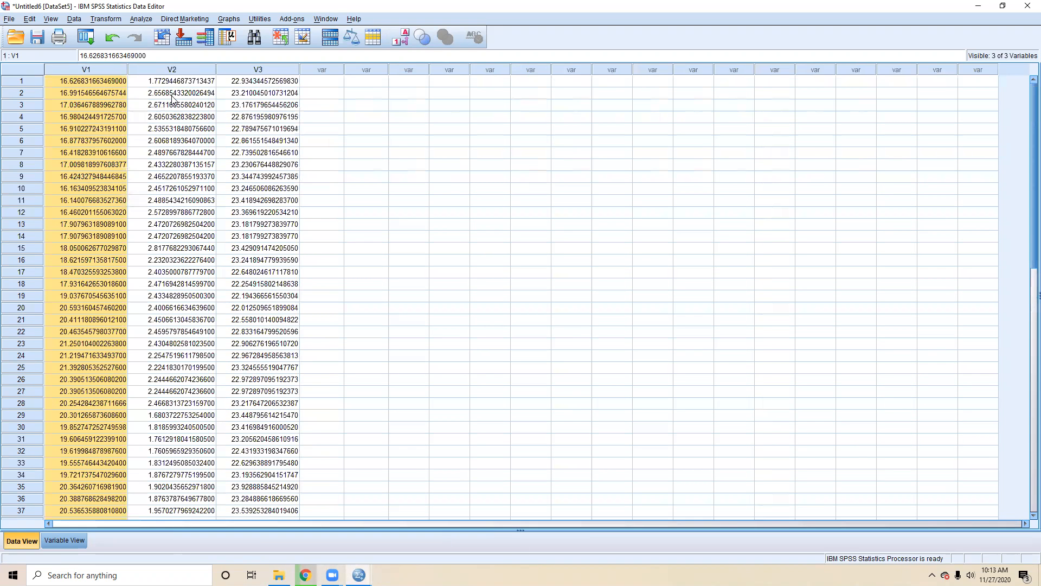
drag(165, 85, 159, 531)
right_click(163, 471)
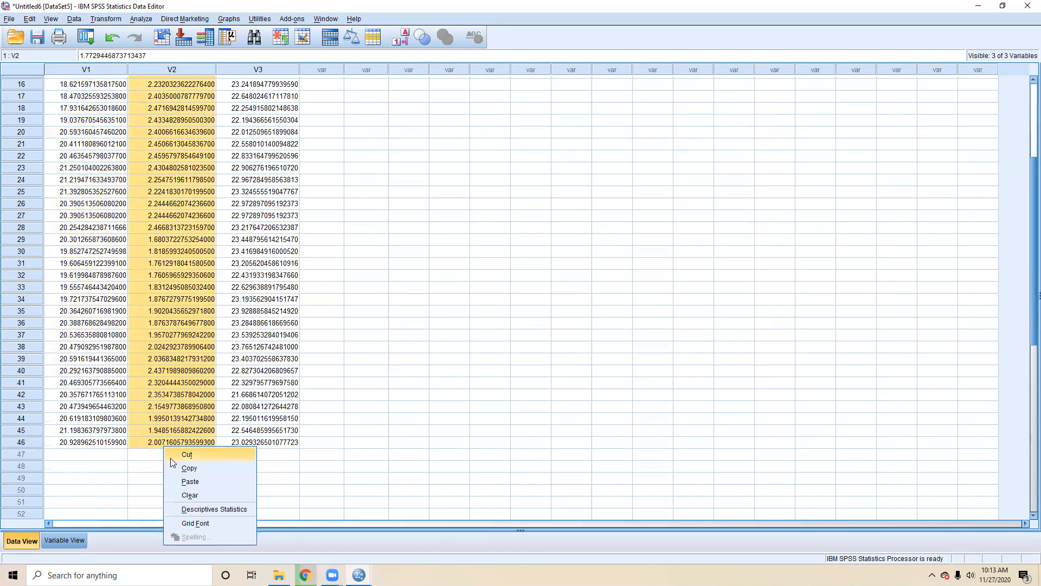
click(315, 480)
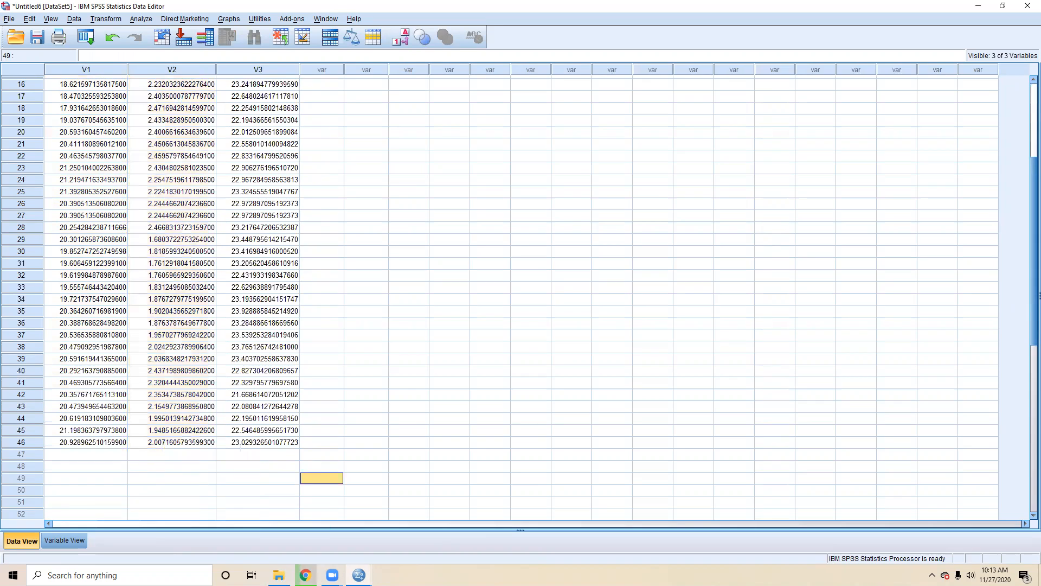
Step: Return to the Untitled5 dataset and enter 1 as the group code in row 1 of the second column
mouse_move(359, 574)
click(472, 529)
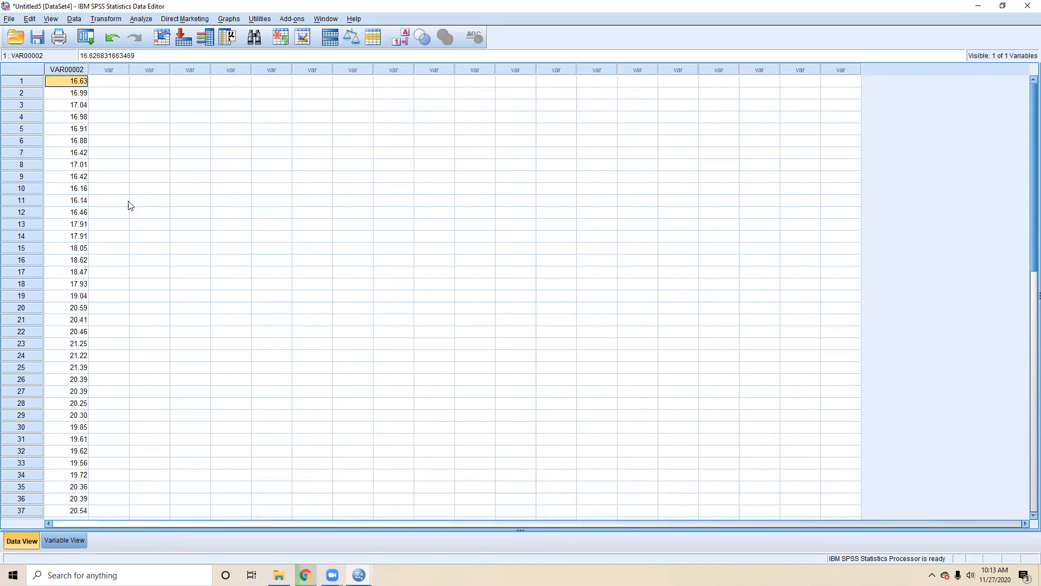
click(111, 86)
text(1)
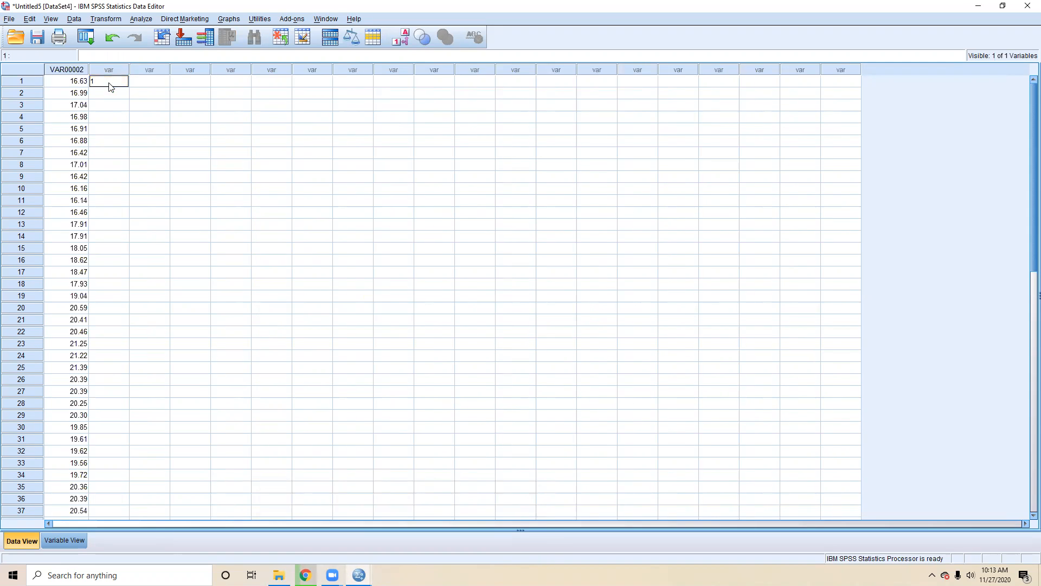
key(Return)
Step: Copy the group code 1 from row 1 of VAR00003 into rows 2 to 46
click(109, 83)
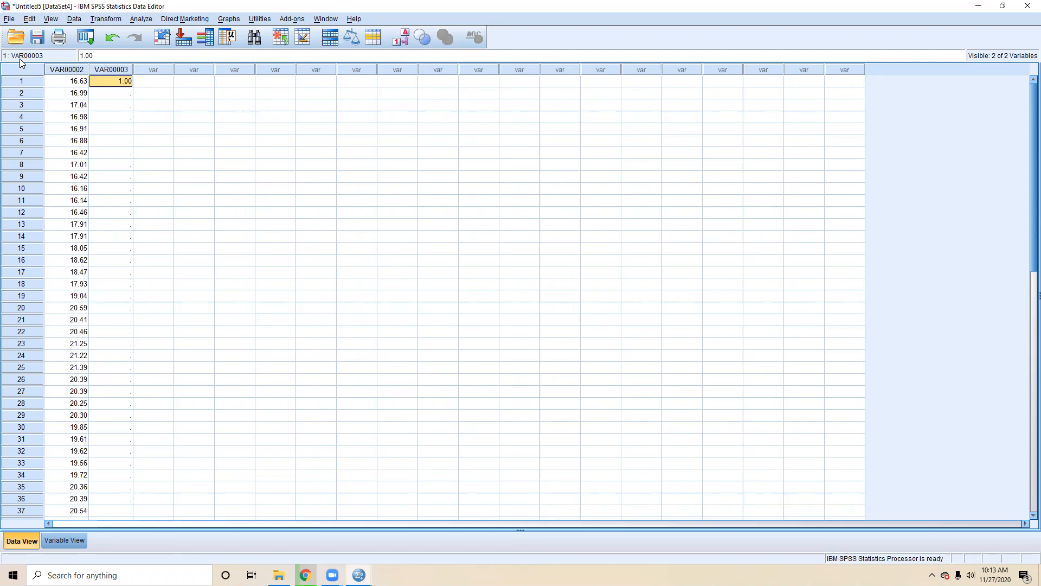
right_click(120, 83)
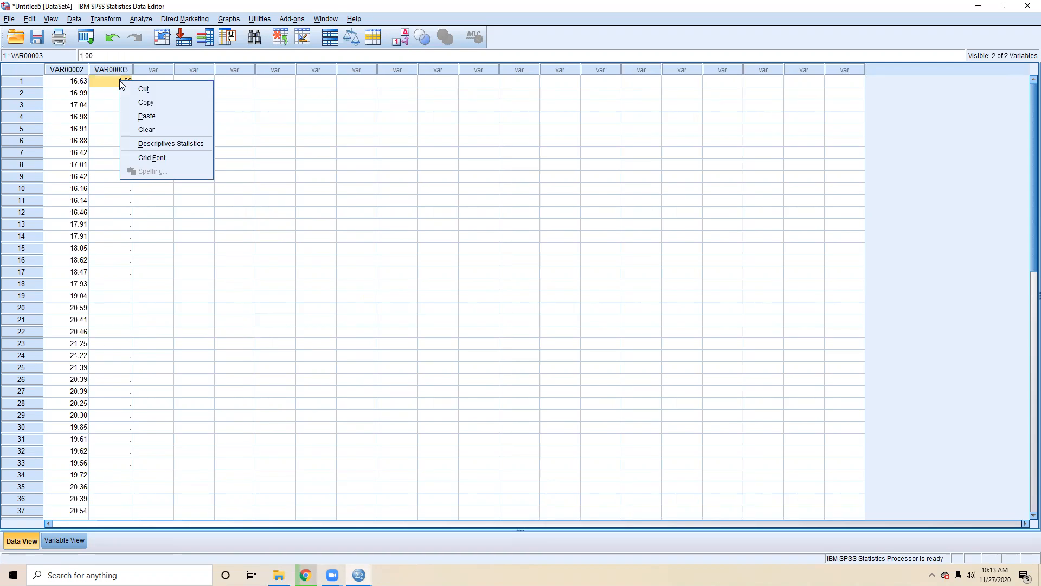
click(133, 100)
drag(117, 96, 123, 372)
right_click(122, 372)
click(146, 407)
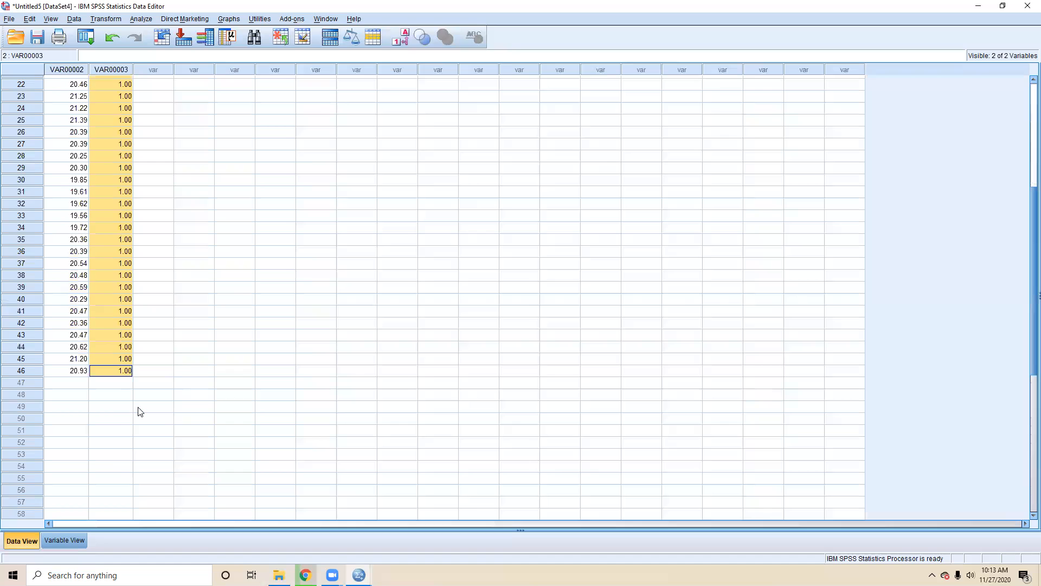
Step: Copy all 46 values of V2 in the Untitled6 dataset
click(86, 384)
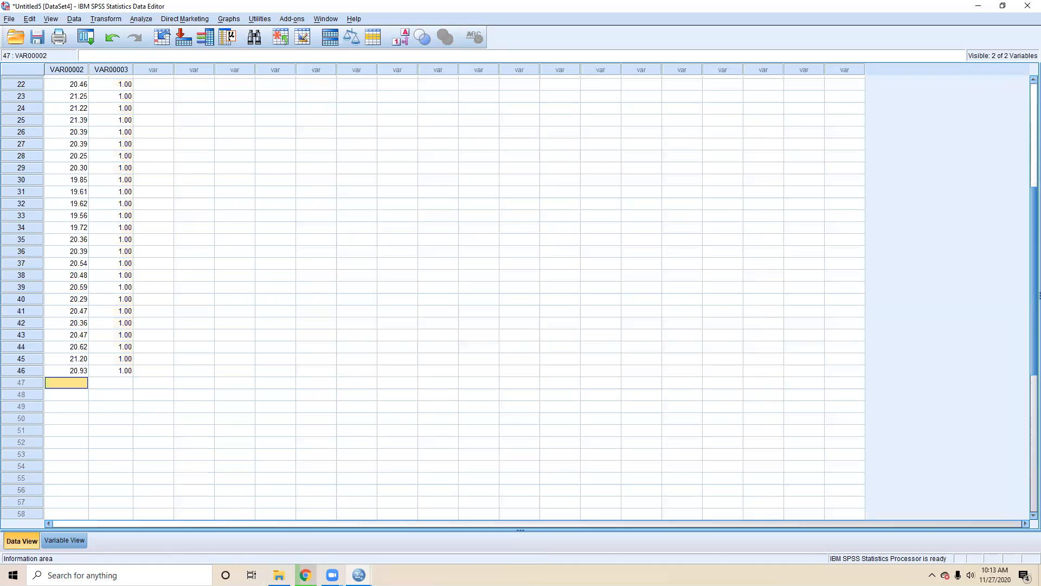
mouse_move(359, 575)
click(453, 533)
scroll(260, 293, up, 5)
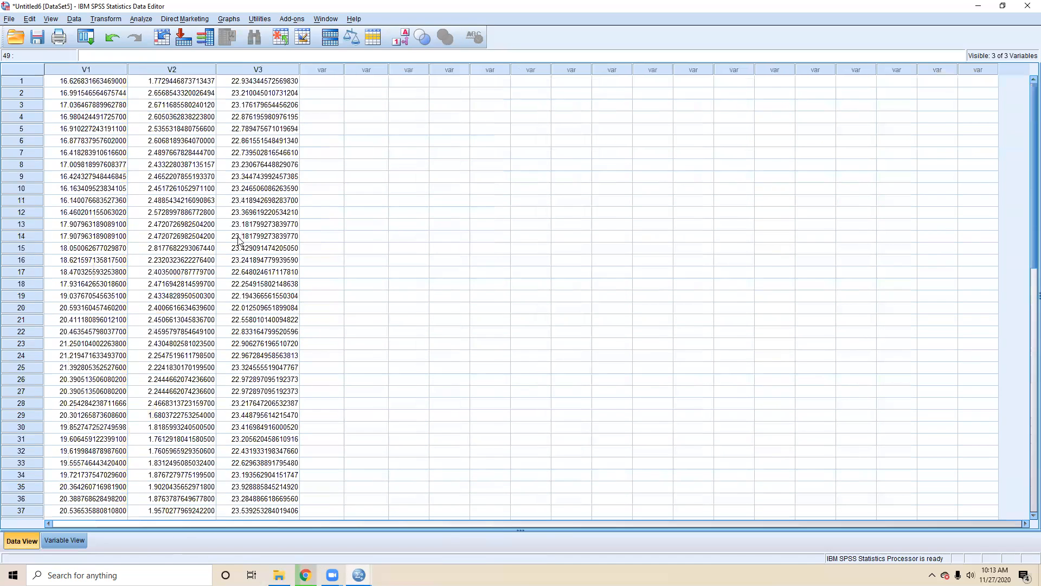
click(159, 82)
drag(160, 93, 186, 329)
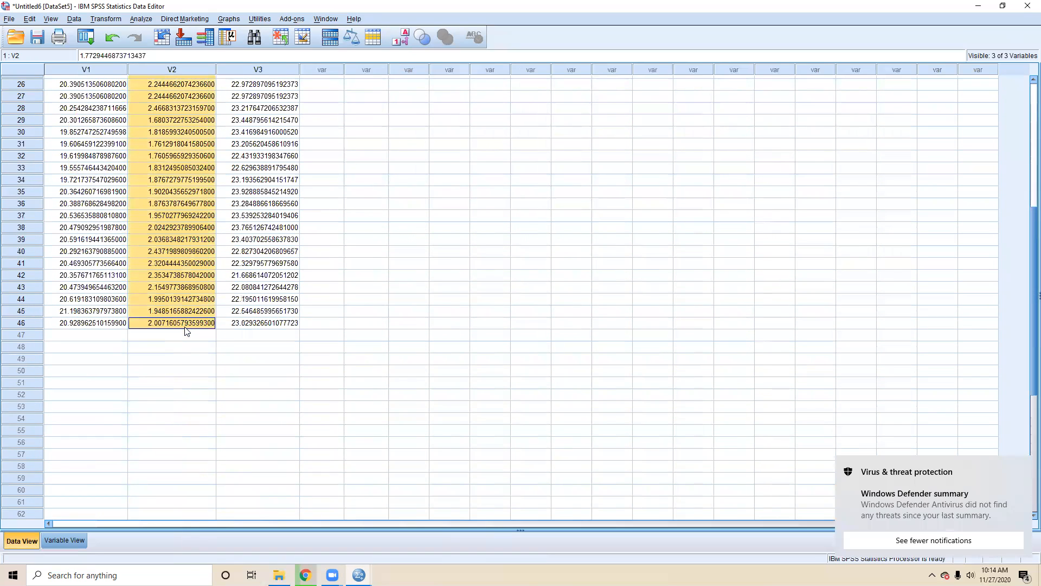
right_click(185, 328)
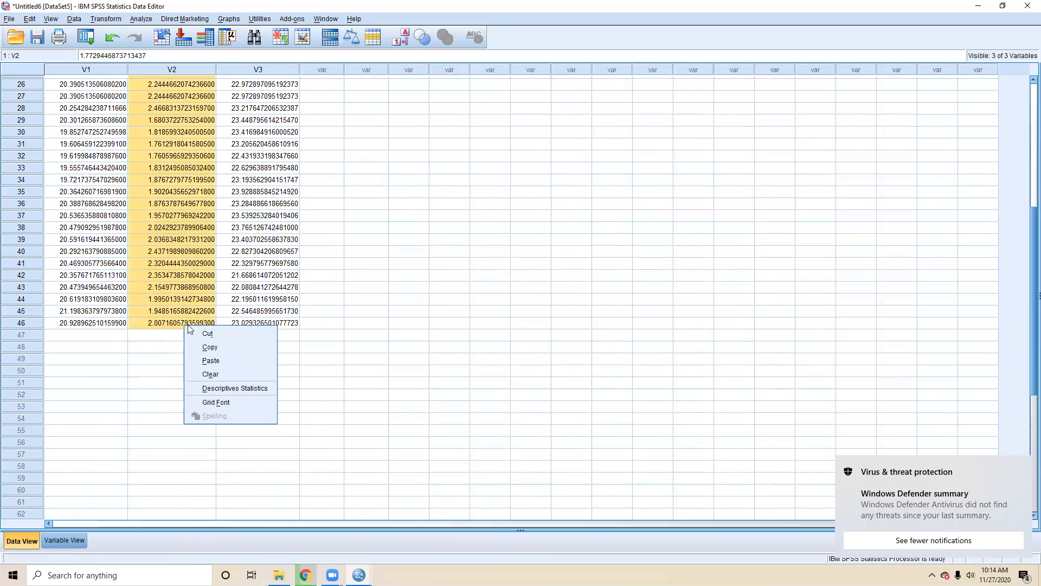
click(211, 353)
Step: Return to the Untitled5 dataset and paste the copied V2 values into VAR00002, starting at row 47
click(358, 575)
click(362, 546)
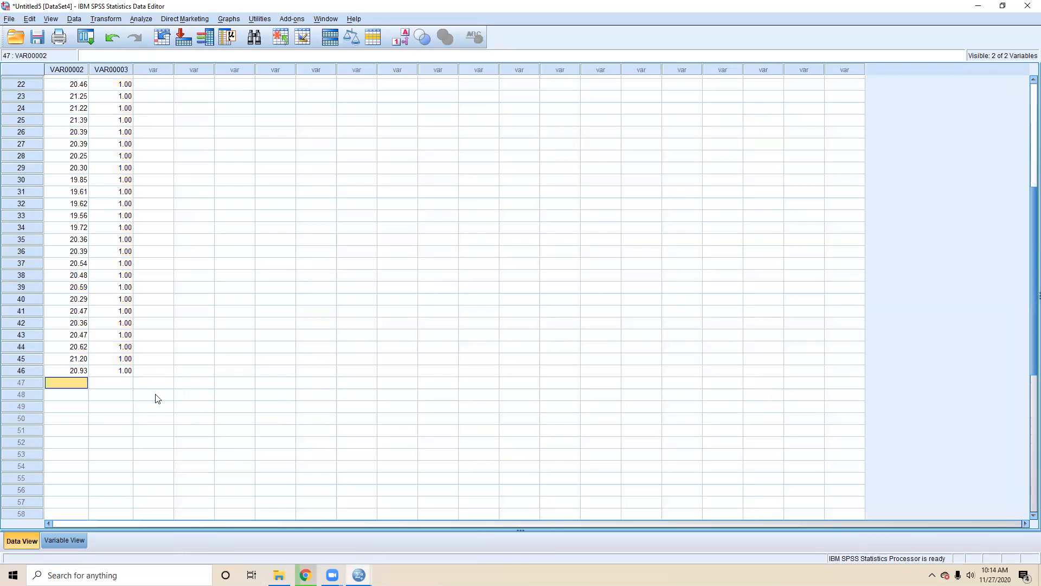
scroll(155, 396, up, 3)
scroll(63, 356, down, 4)
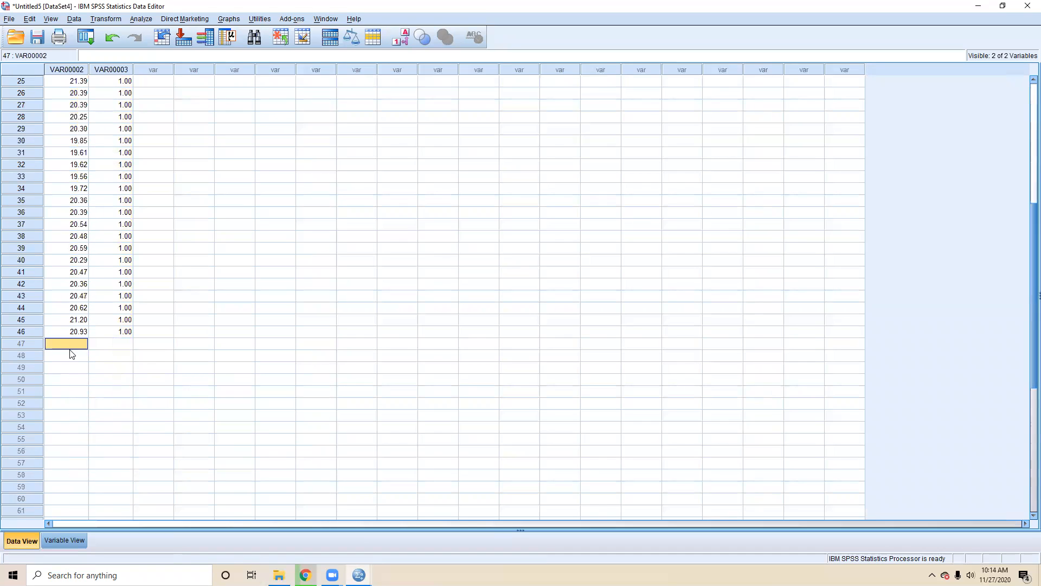
right_click(72, 354)
click(98, 386)
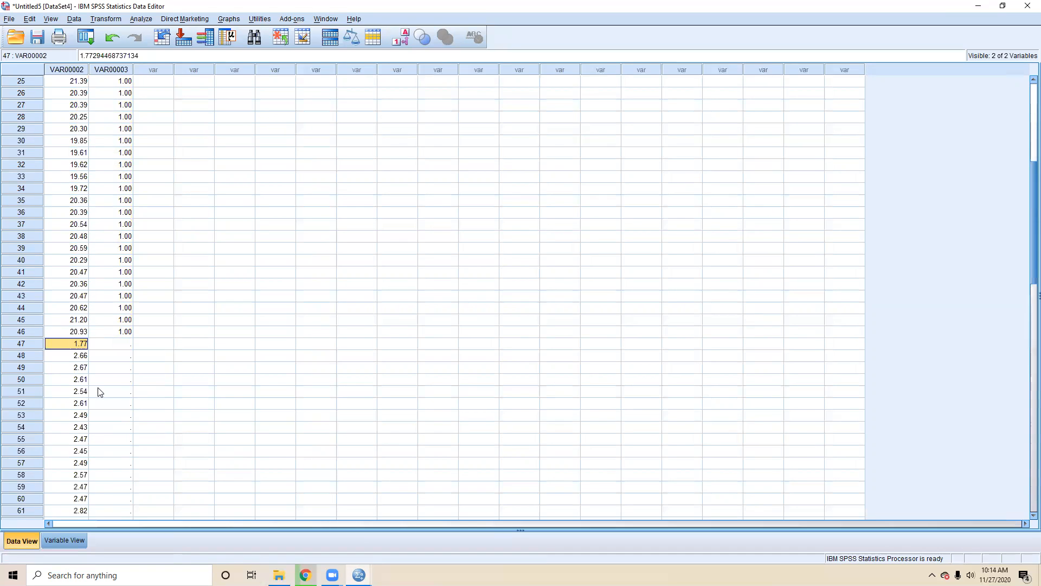
Step: Enter 2 as the group code in row 47 of VAR00003
click(113, 347)
text(2)
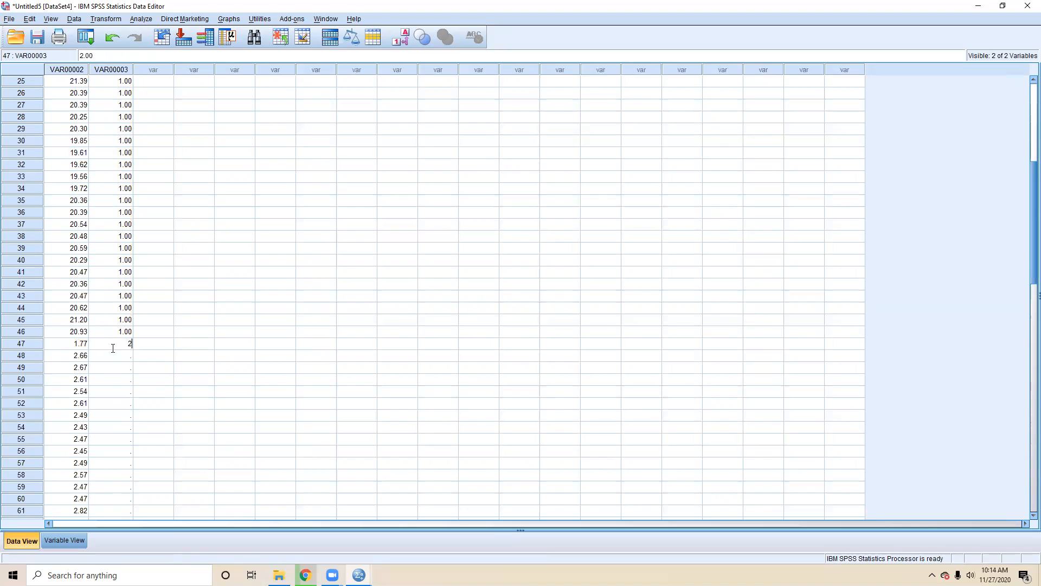
key(Return)
Step: Copy the group code 2 from row 47 of VAR00003 into rows 48 to 92
click(113, 344)
right_click(114, 343)
click(136, 367)
drag(116, 358, 122, 424)
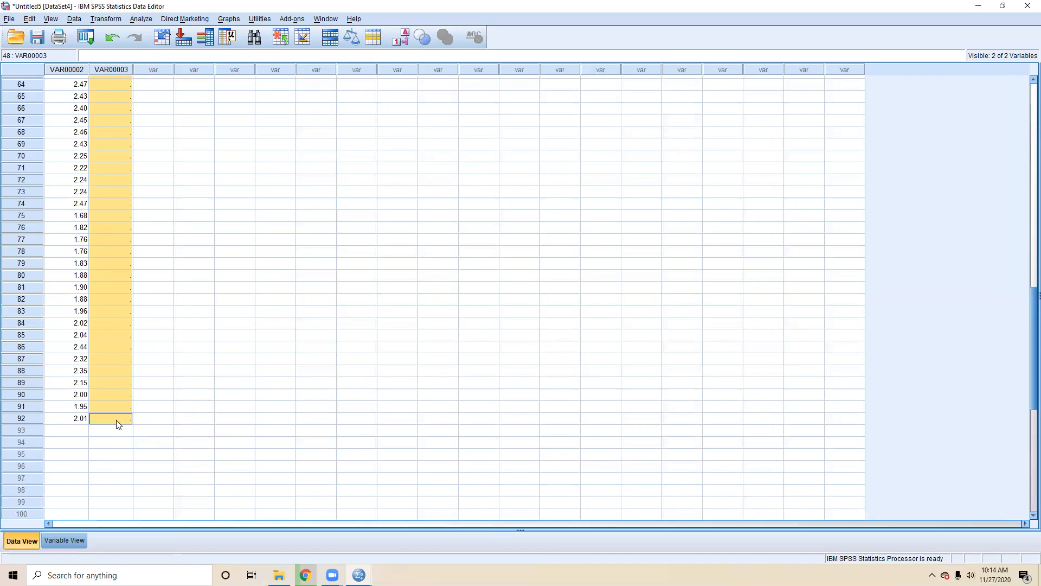
right_click(117, 421)
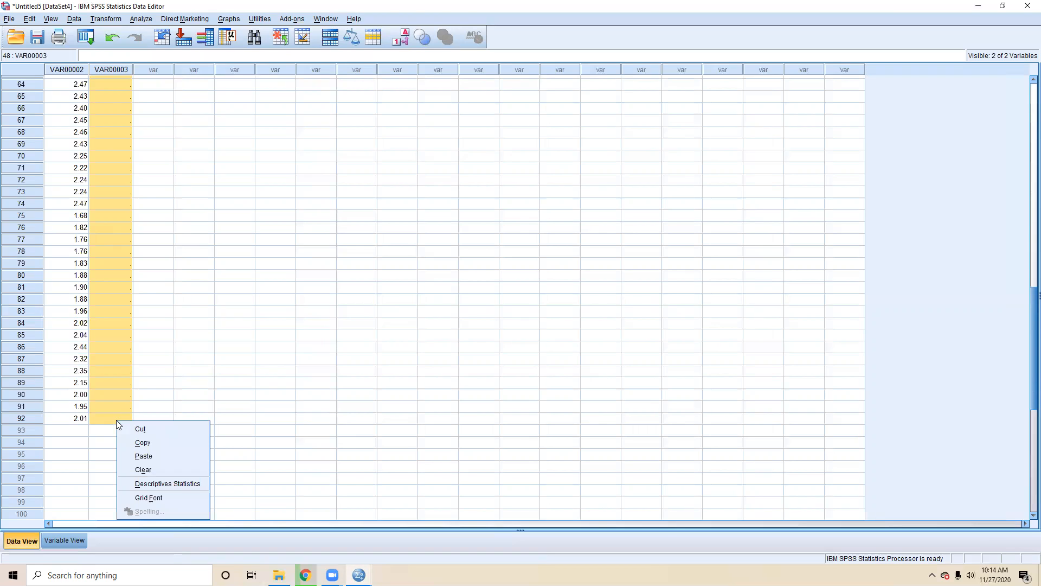
click(136, 456)
scroll(123, 424, up, 2)
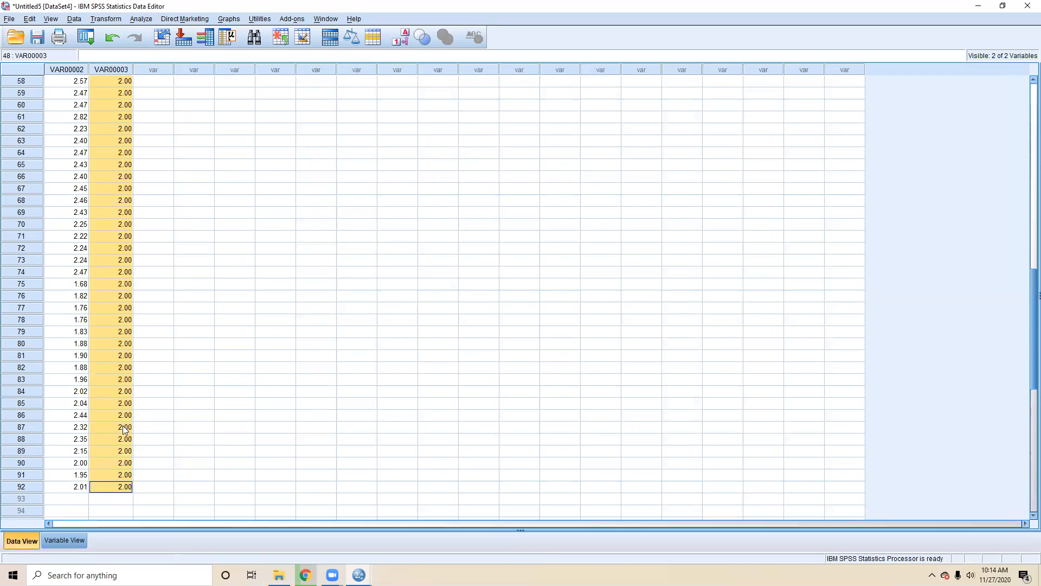
scroll(123, 426, down, 2)
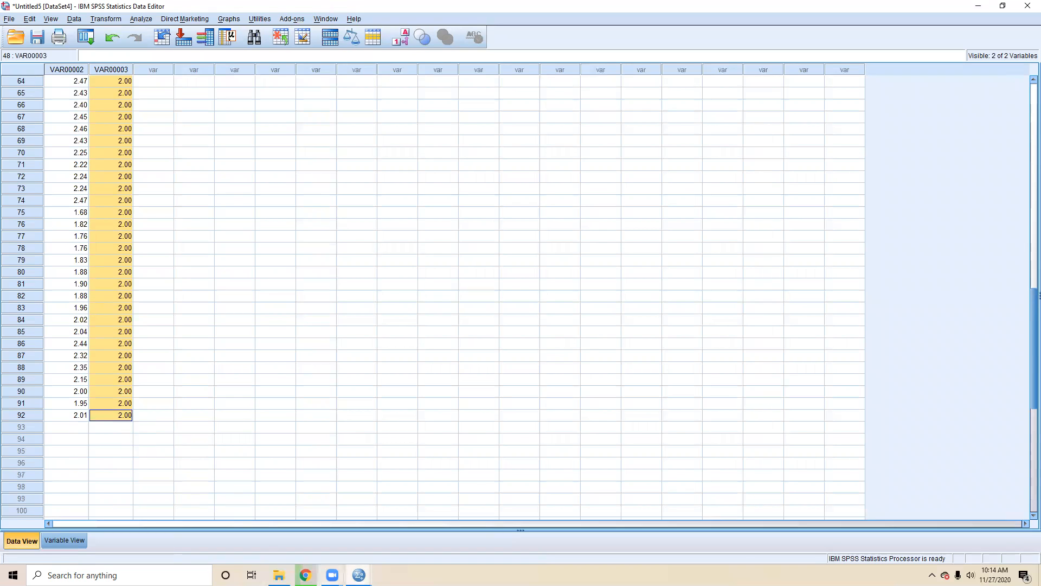
Step: Switch to the Untitled6 dataset and copy all 46 values of V3
click(306, 575)
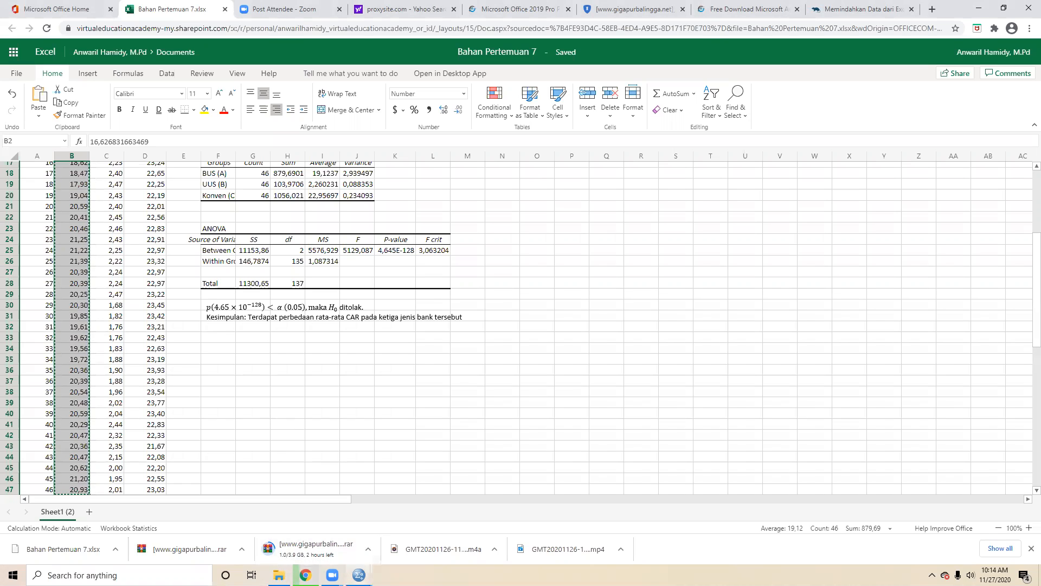
mouse_move(359, 575)
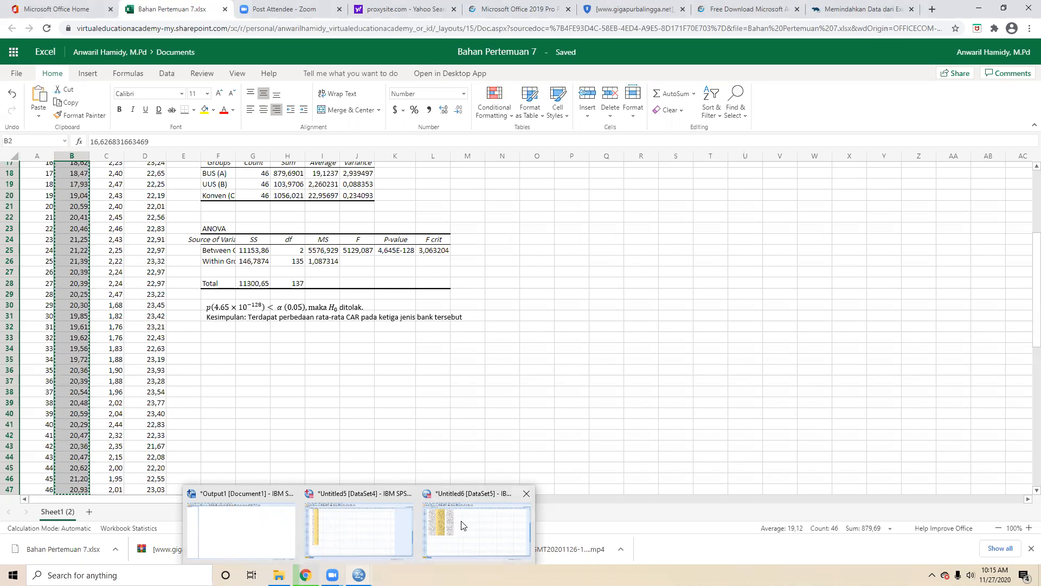
mouse_move(462, 525)
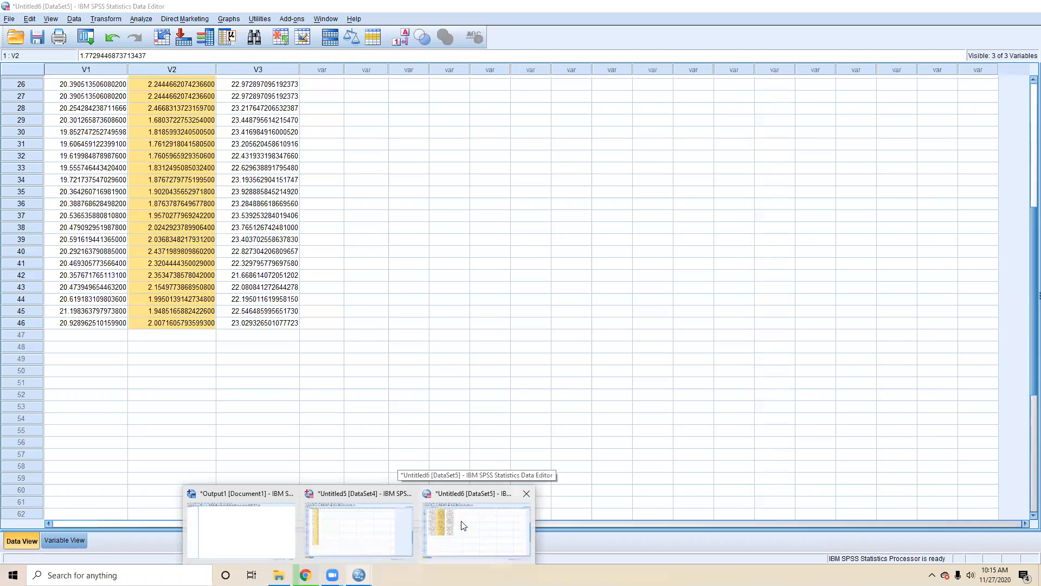
click(463, 525)
drag(275, 83, 278, 514)
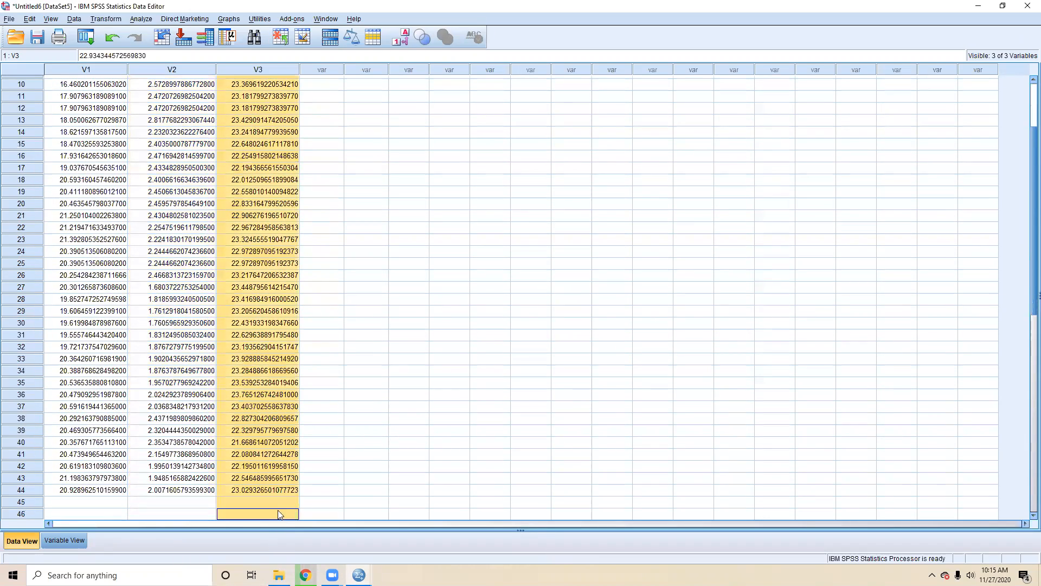
right_click(278, 509)
click(284, 504)
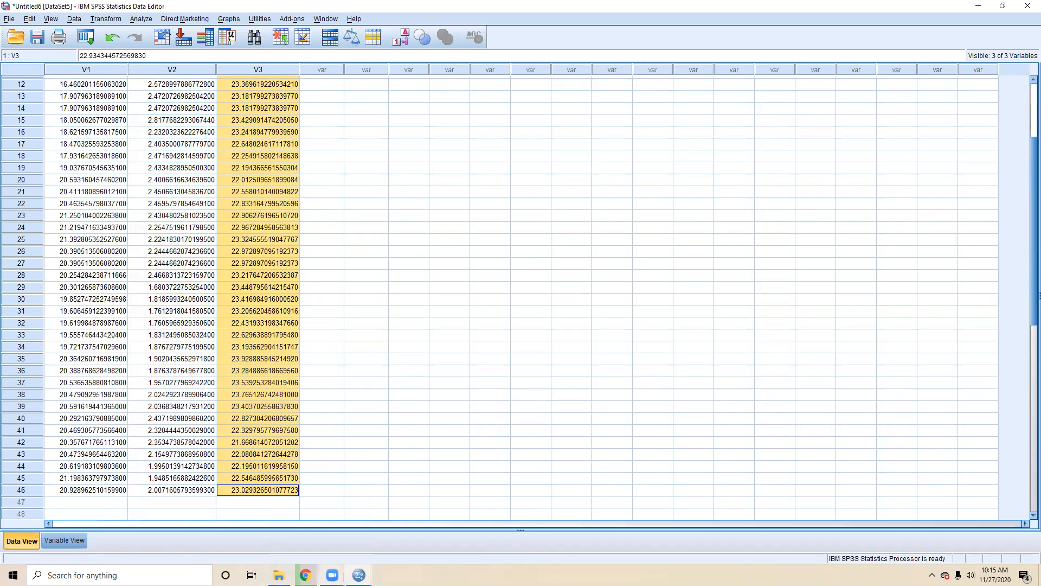
Step: Return to the Untitled5 dataset and paste the copied V3 values into VAR00002, starting at row 93
click(334, 537)
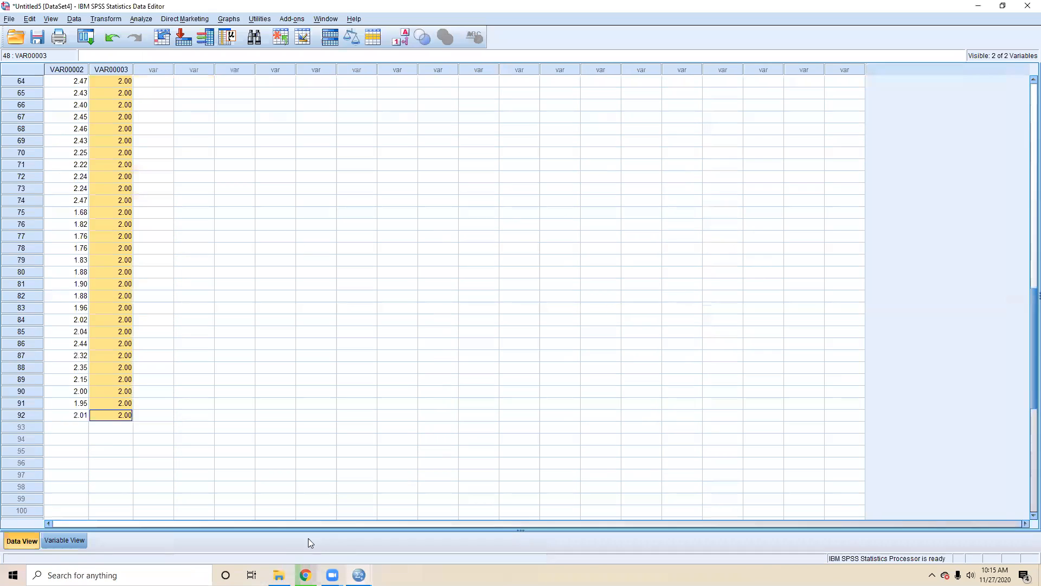
click(79, 429)
right_click(79, 434)
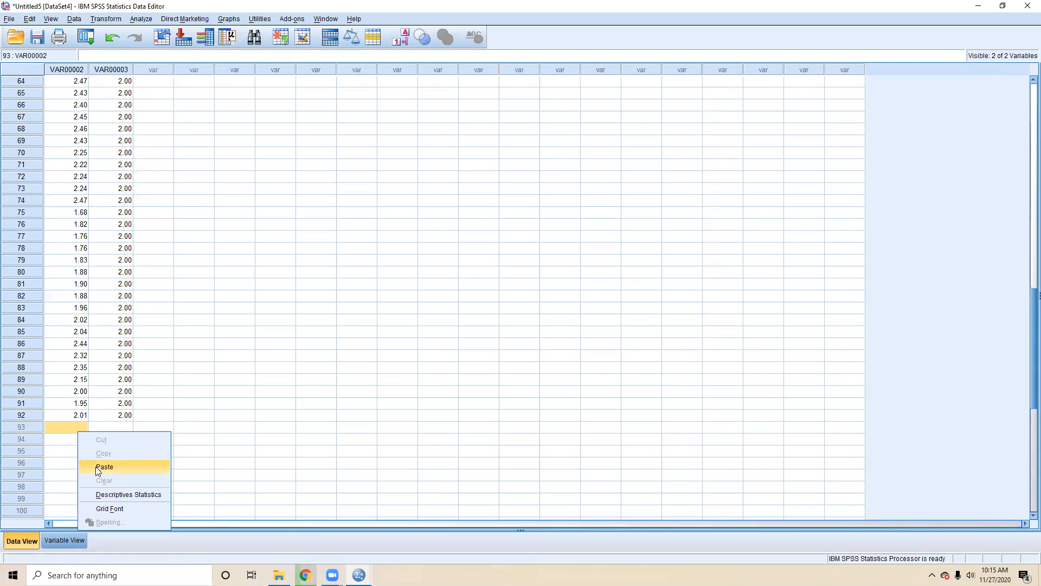
click(100, 464)
Step: Enter 3 as the group code in row 93 of VAR00003
click(112, 428)
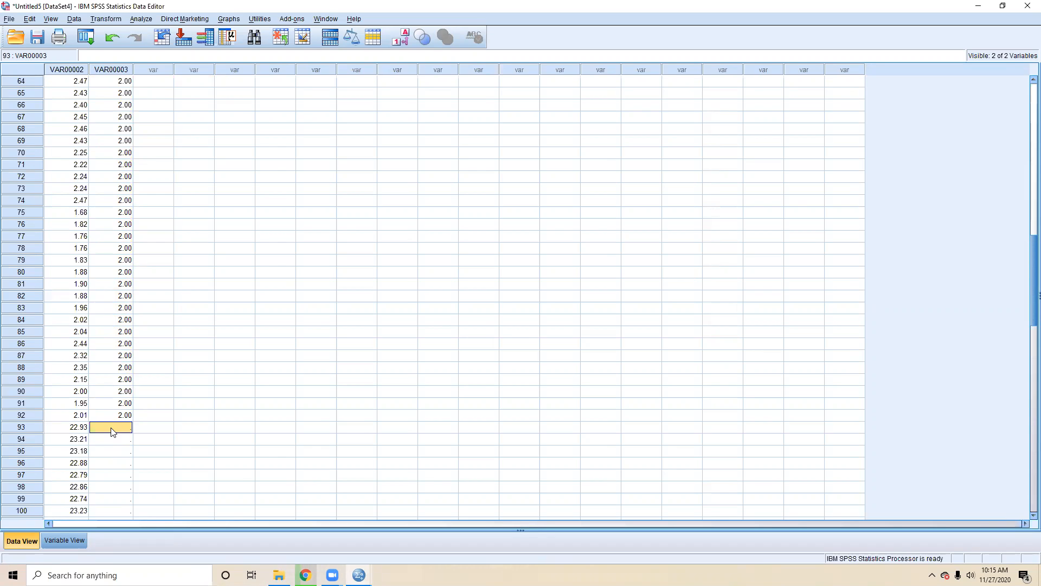
text(3)
key(Return)
Step: Copy the group code 3 from row 93 of VAR00003 into rows 94 to 138
right_click(111, 430)
click(122, 449)
drag(126, 446, 111, 322)
drag(87, 289, 105, 215)
right_click(105, 211)
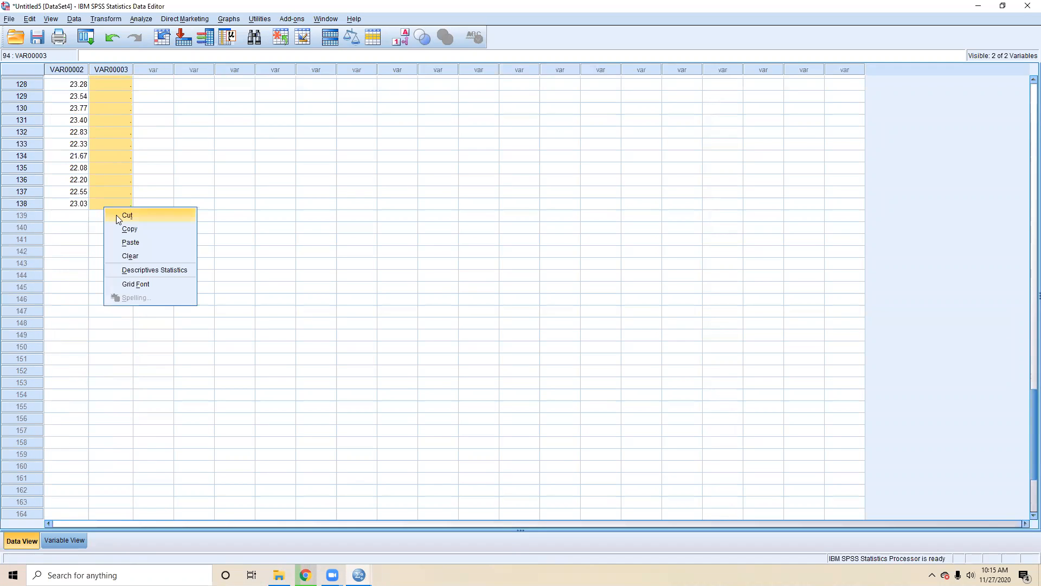
click(129, 242)
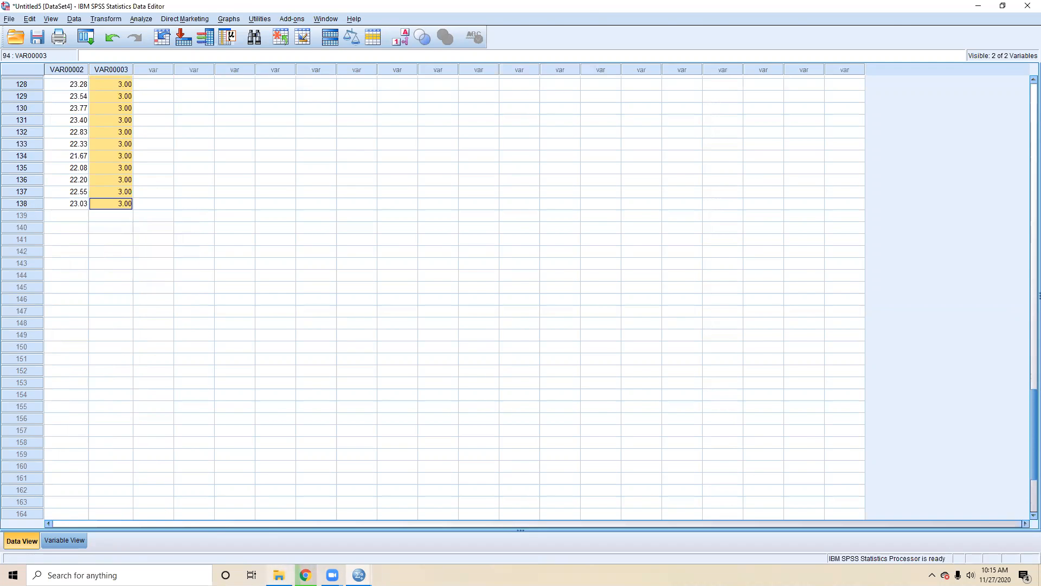
Step: Compare the three bank columns in the Excel workbook with the stacked values and group codes in the Untitled5 dataset
click(306, 574)
scroll(170, 369, up, 5)
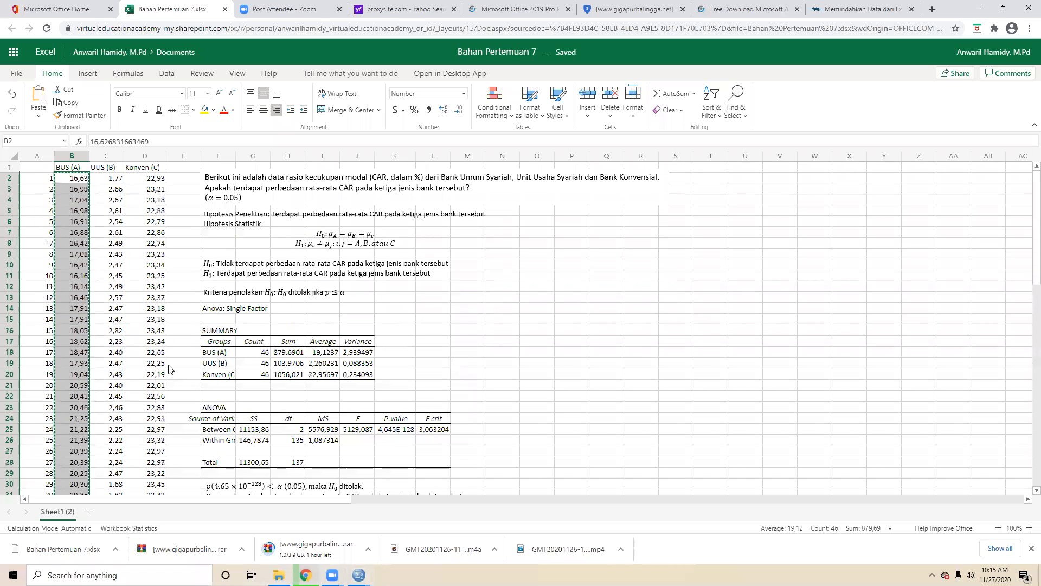
mouse_move(359, 575)
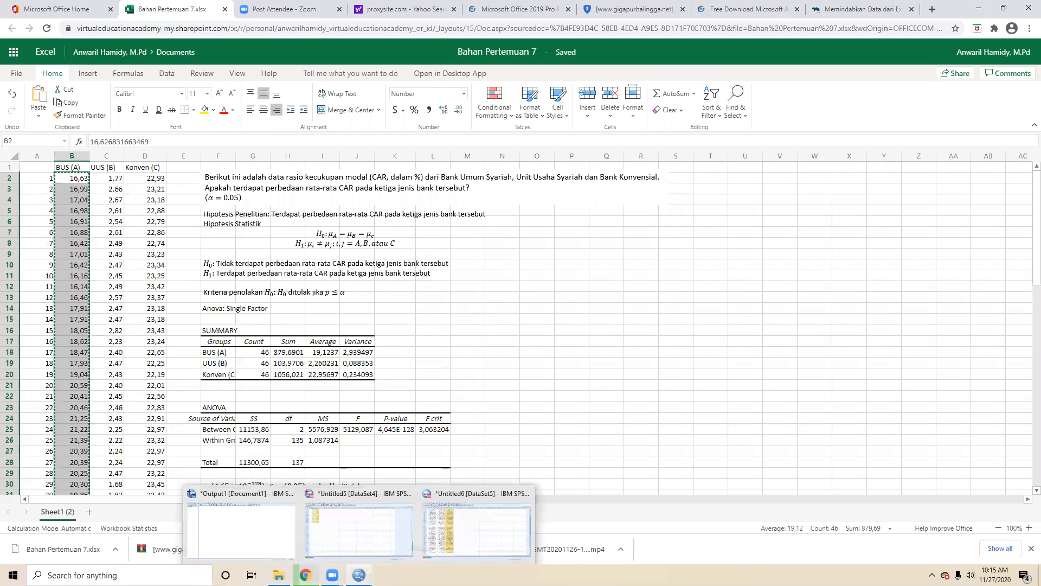
mouse_move(446, 531)
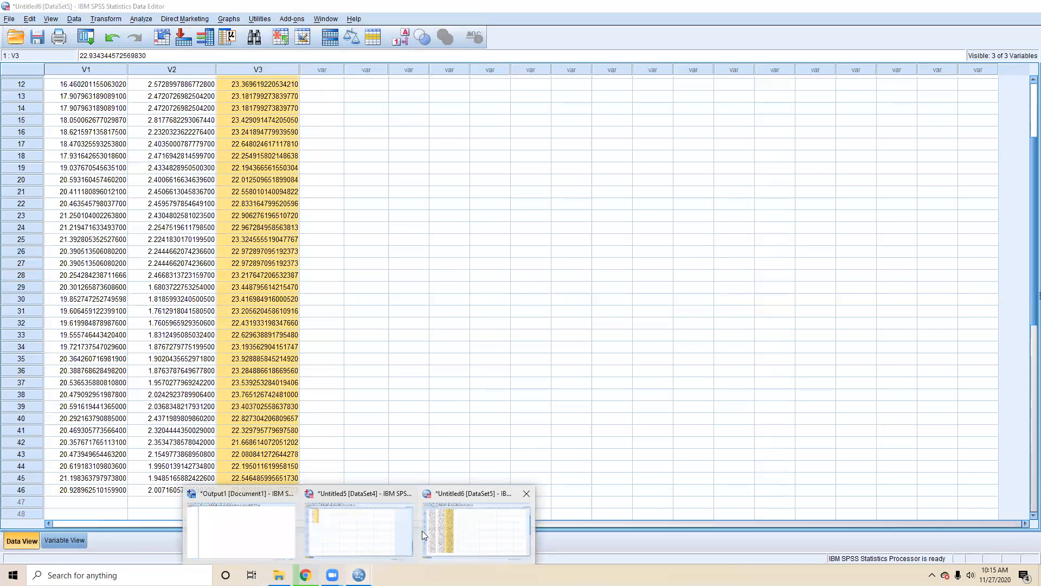
click(353, 530)
scroll(127, 309, up, 15)
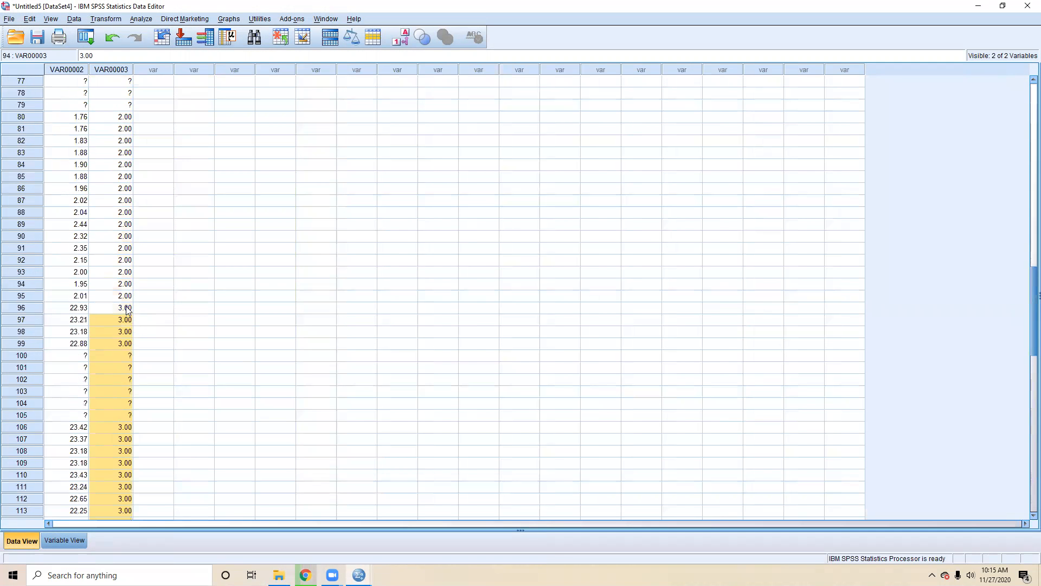
scroll(127, 309, up, 20)
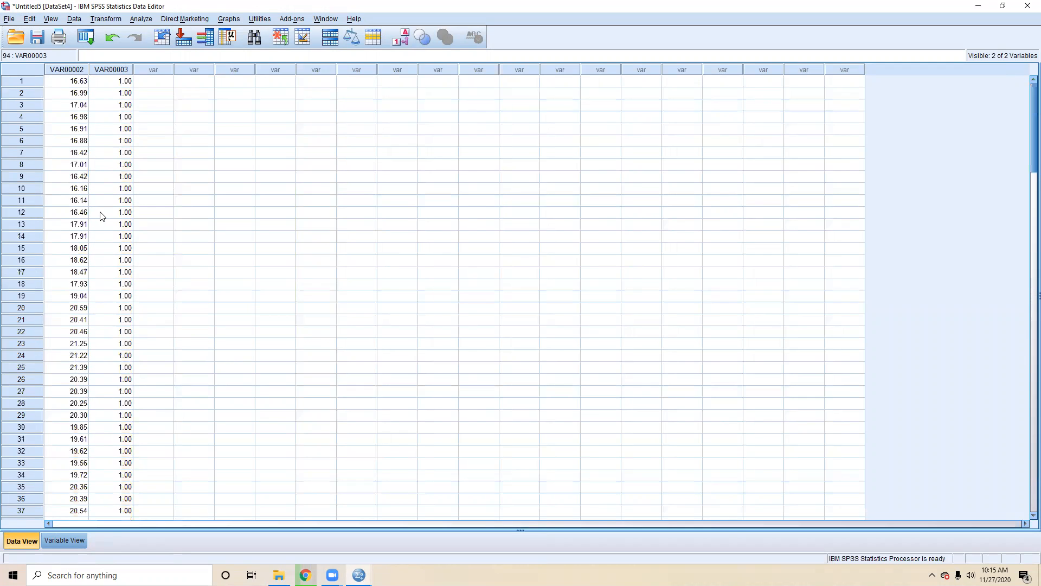
scroll(85, 142, down, 2)
scroll(85, 162, down, 1)
scroll(114, 240, up, 3)
scroll(116, 367, down, 20)
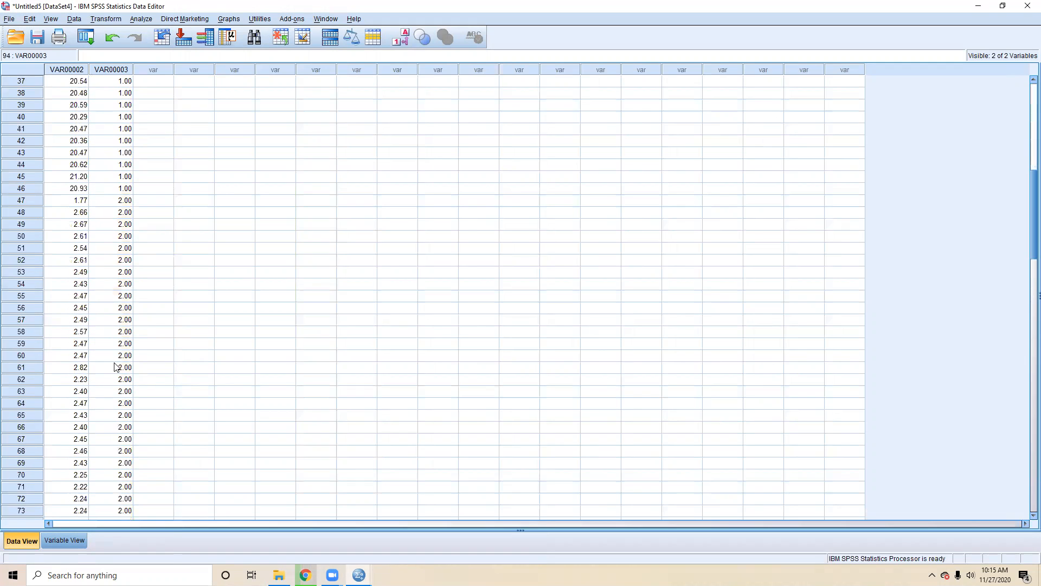
scroll(117, 370, down, 10)
click(194, 332)
scroll(188, 363, down, 8)
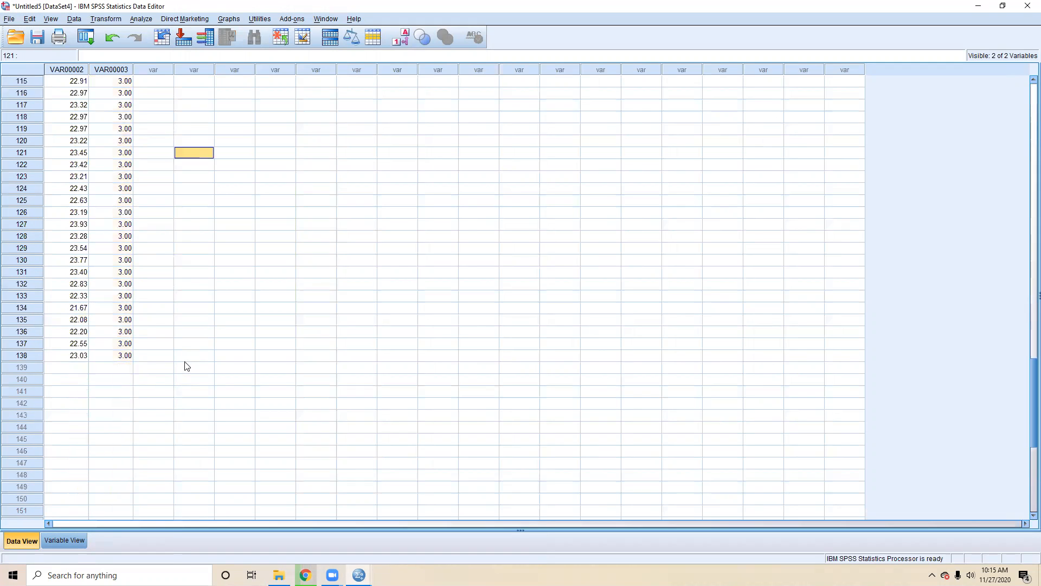
Step: Show the variable definitions and rename VAR00002 as Y and VAR00003 as X
click(74, 539)
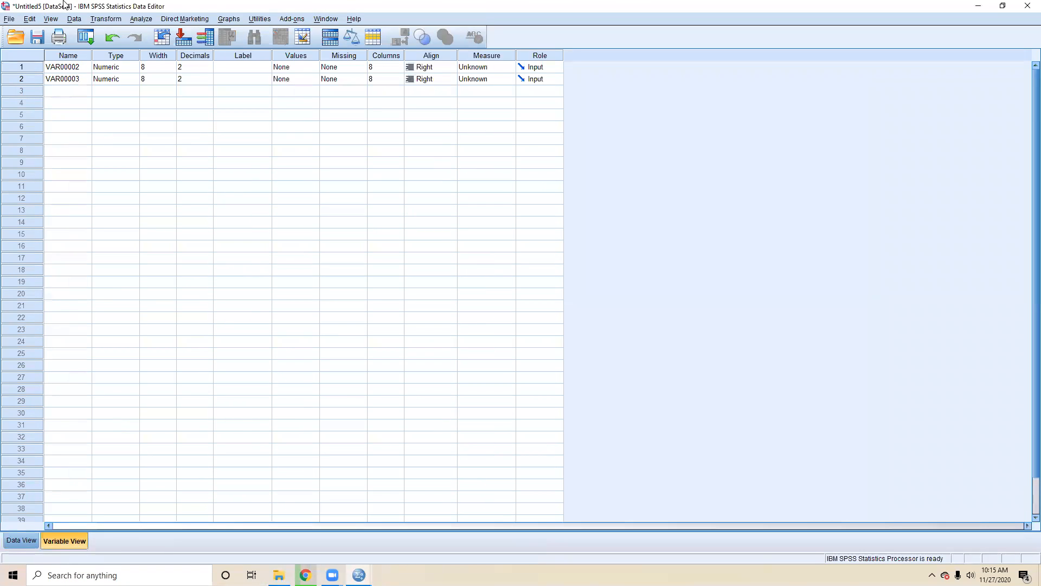
click(65, 68)
text(C)
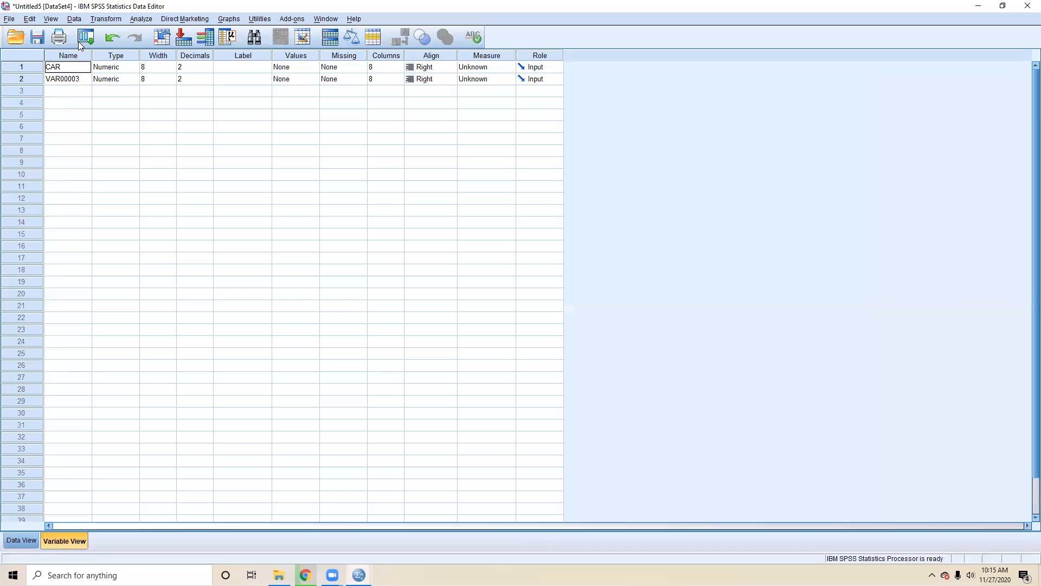
click(79, 81)
text(X)
Step: Label variable Y as CAR and variable X as Jenis Bank, and set X to 0 decimals
click(227, 67)
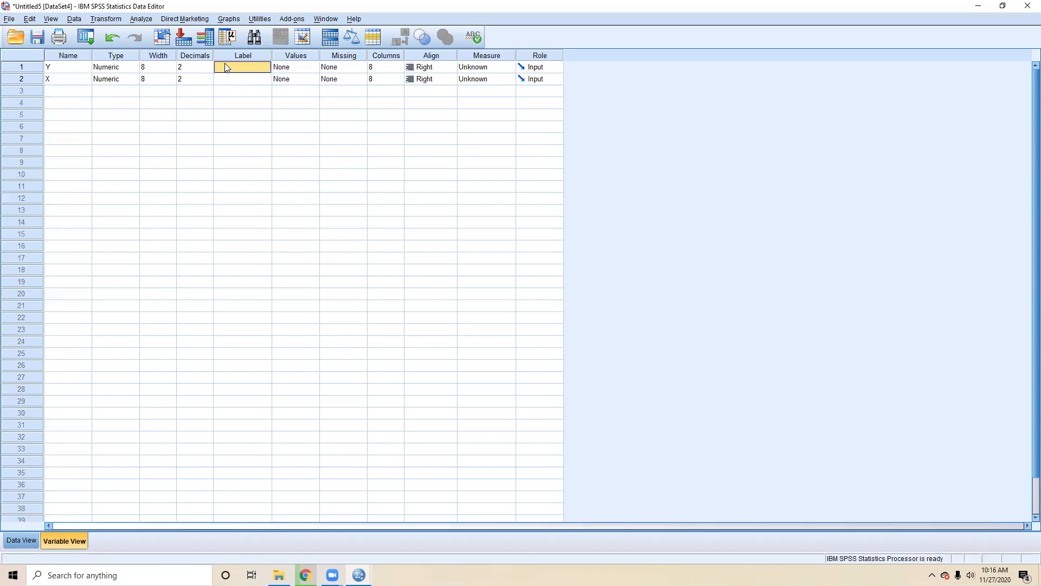
click(226, 65)
click(260, 80)
click(259, 79)
click(194, 81)
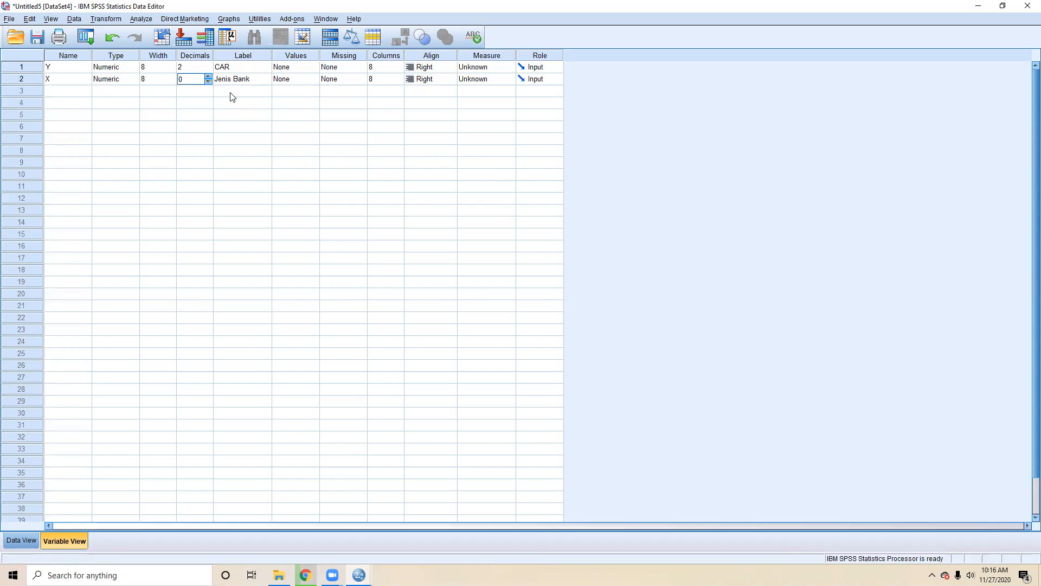
click(247, 91)
Step: Define value labels for variable X: 1 = BUS, 2 = UUS and 3 = Konven
click(283, 72)
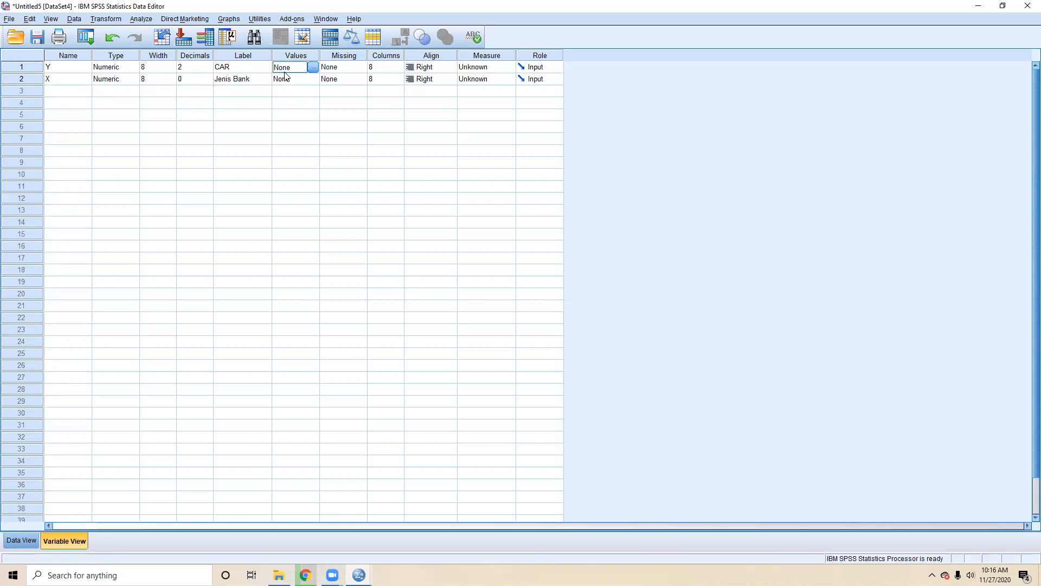
click(287, 81)
click(315, 82)
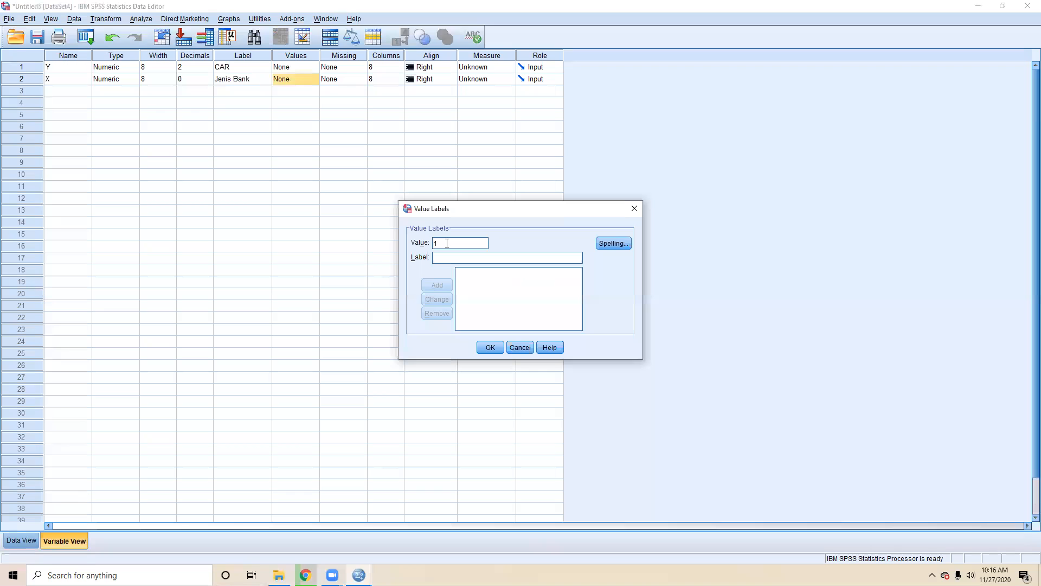
text(V)
key(BackSpace)
text(BUS)
key(Return)
text(UU)
key(Return)
text(Konven)
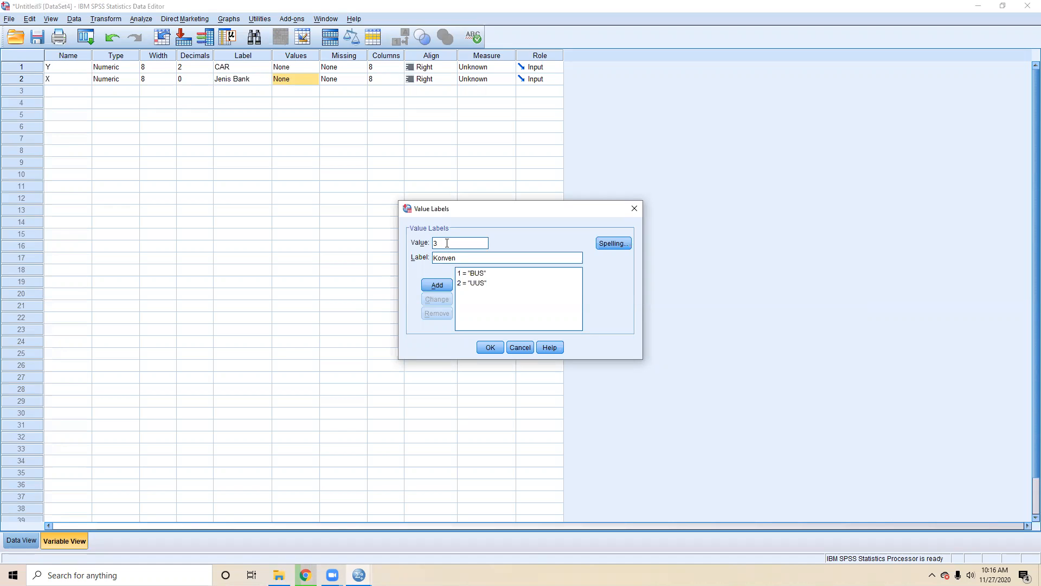
key(Return)
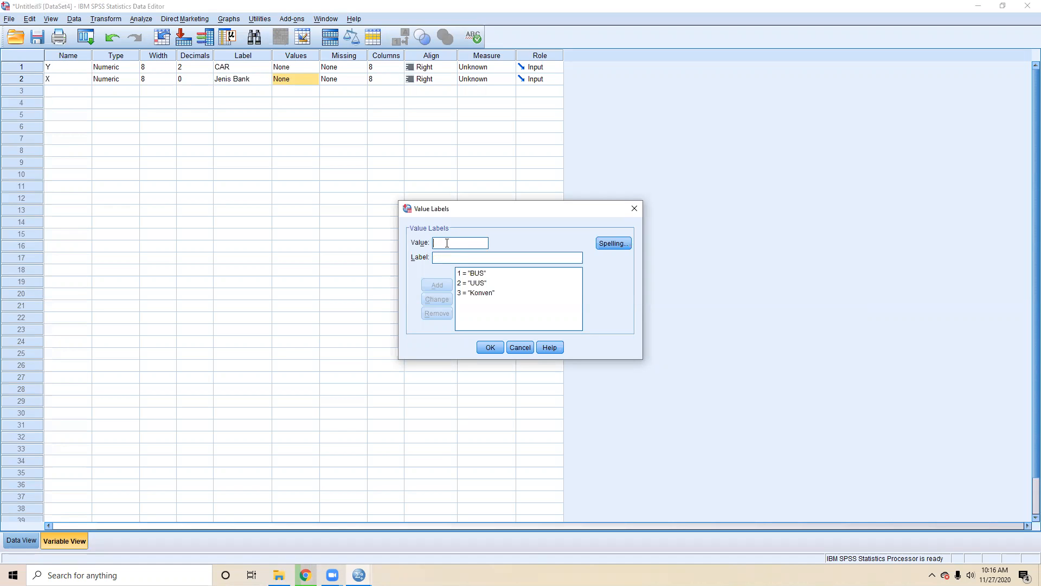
click(492, 347)
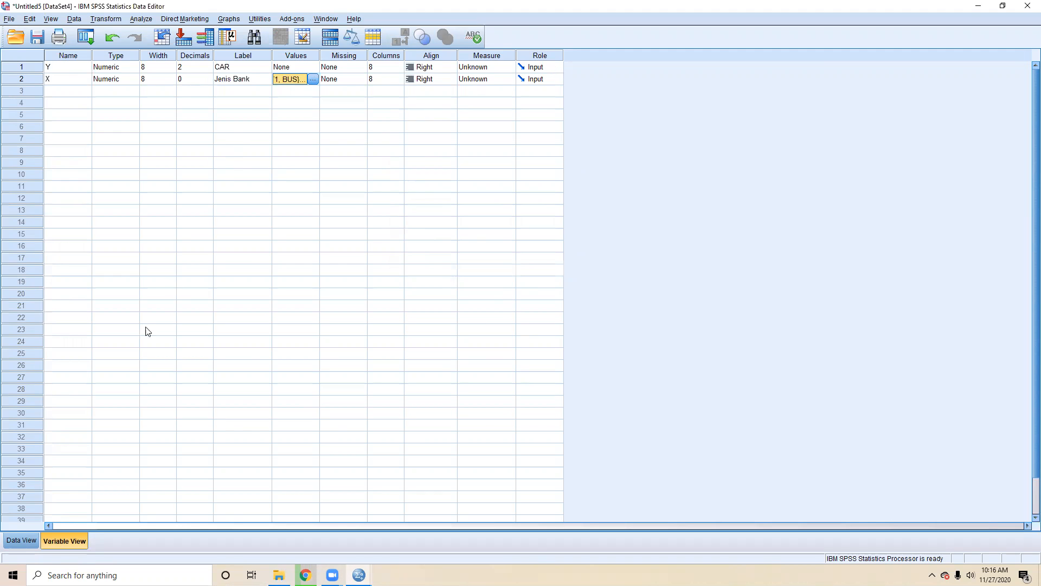
Step: Examine the data rows with X shown as value labels and as numeric codes
click(25, 540)
scroll(211, 313, up, 20)
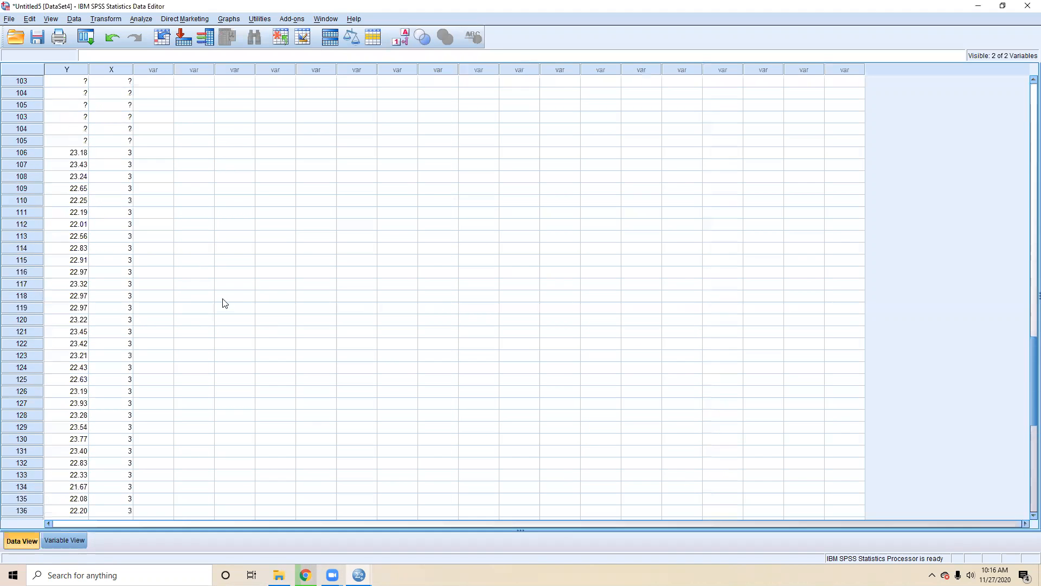
click(407, 42)
scroll(342, 245, up, 18)
scroll(319, 319, down, 20)
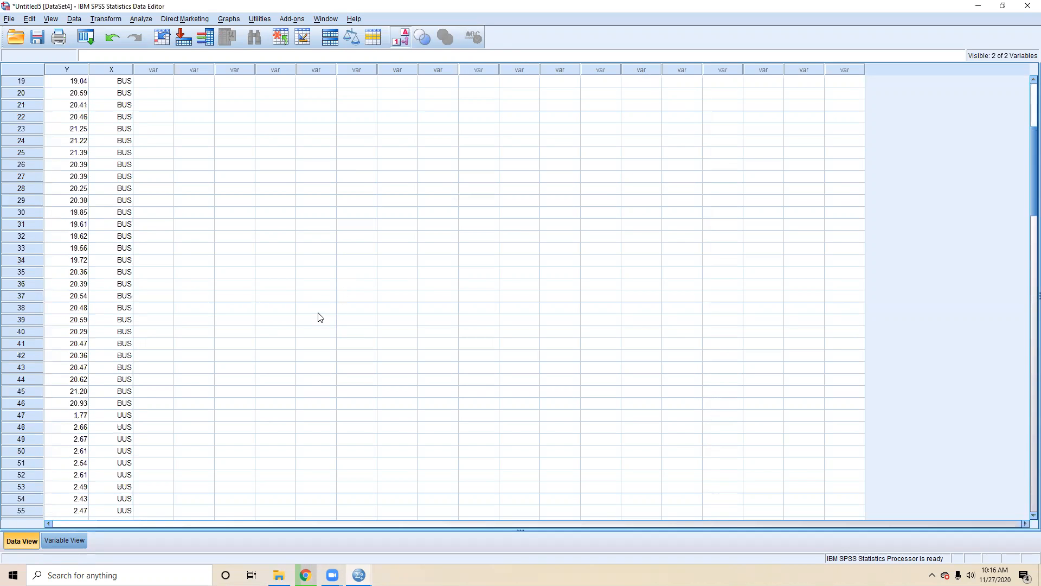
scroll(318, 322, down, 3)
scroll(319, 322, up, 18)
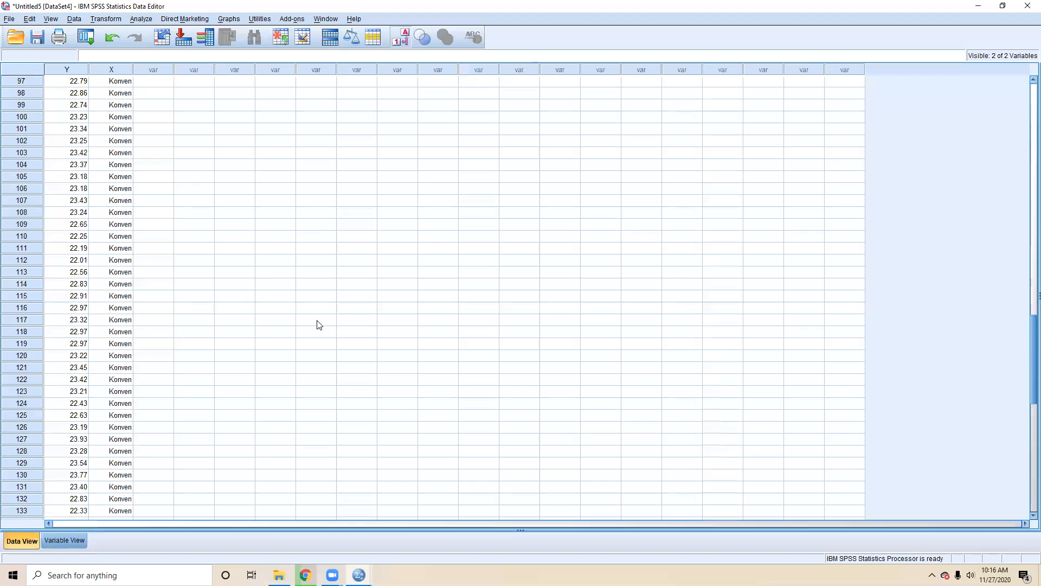
click(400, 38)
scroll(300, 158, up, 8)
scroll(233, 225, up, 11)
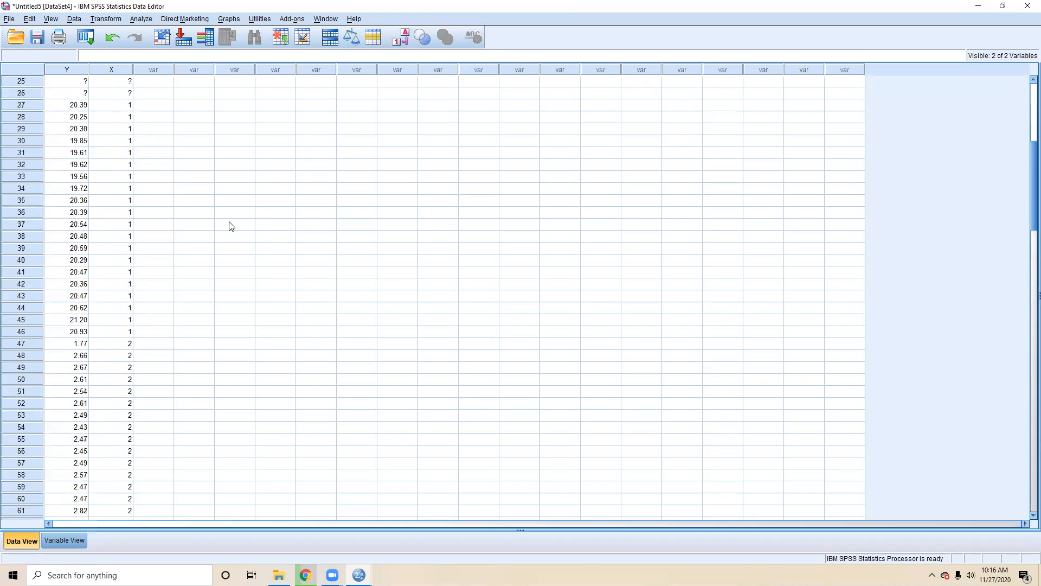
Step: Set up a One-Way ANOVA with CAR [Y] as the dependent variable and Jenis Bank [X] as the factor
click(140, 19)
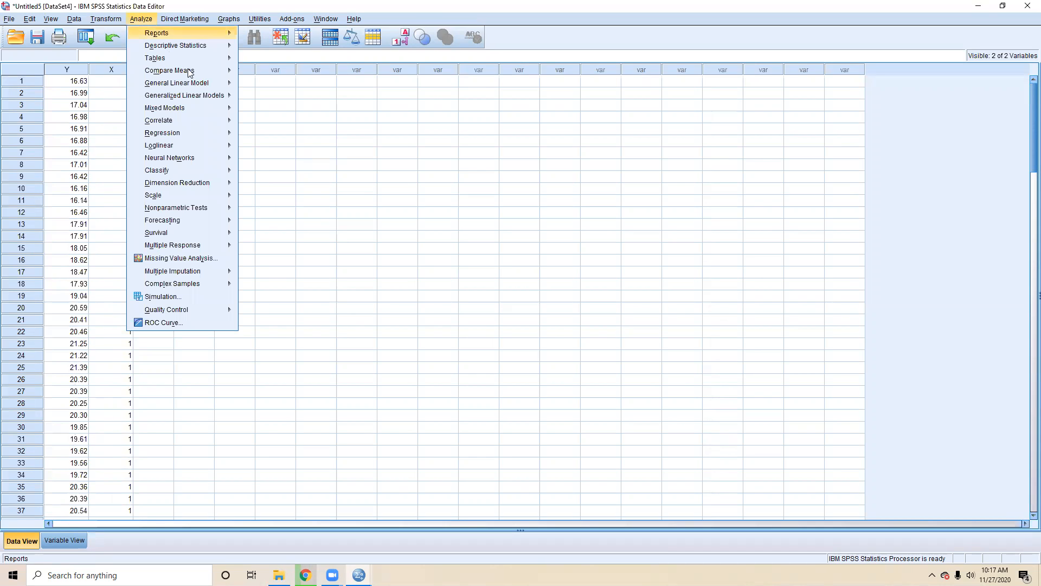
mouse_move(232, 72)
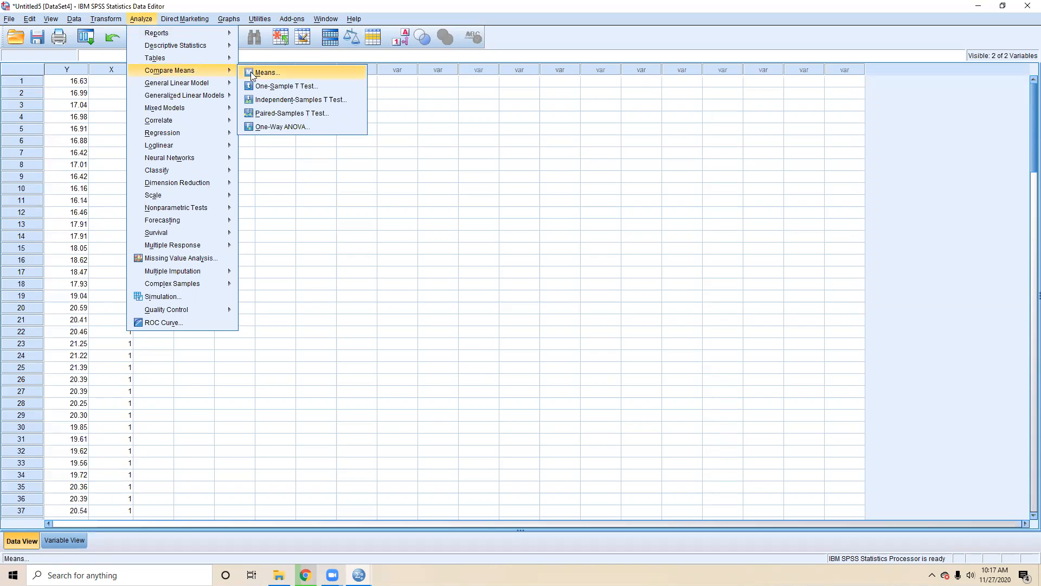
click(267, 130)
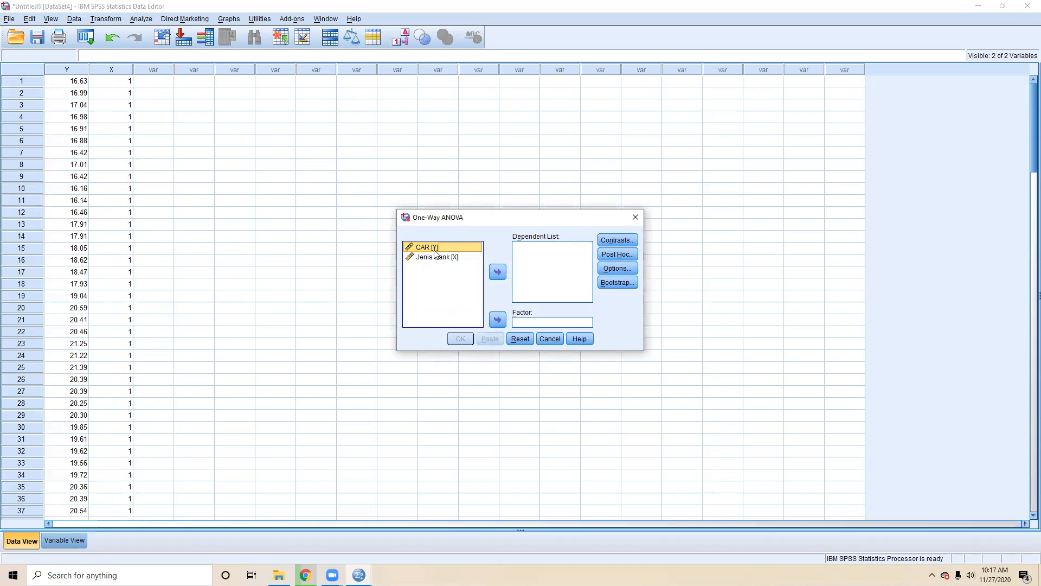
click(495, 275)
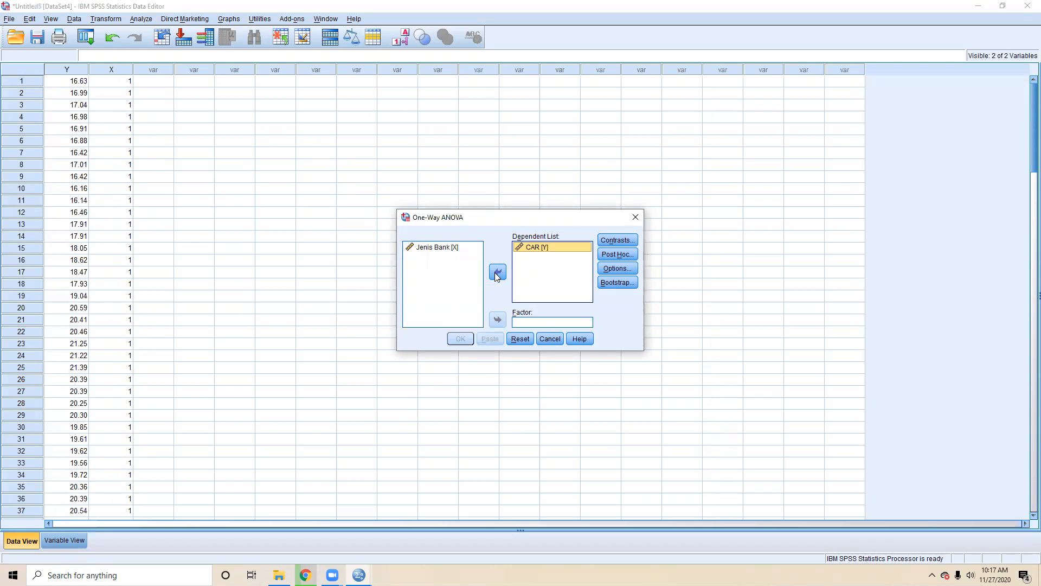
click(453, 249)
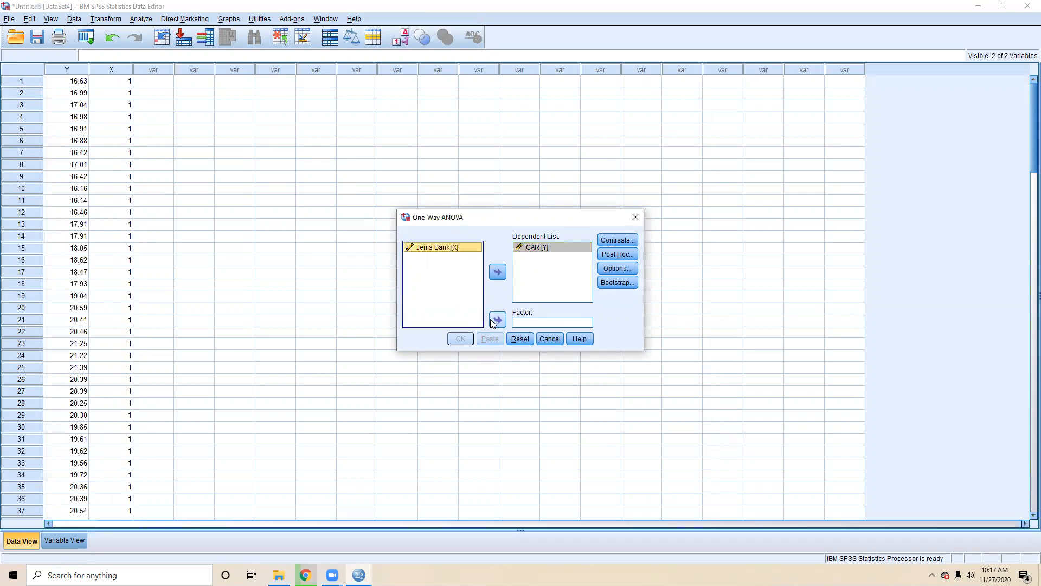
click(497, 320)
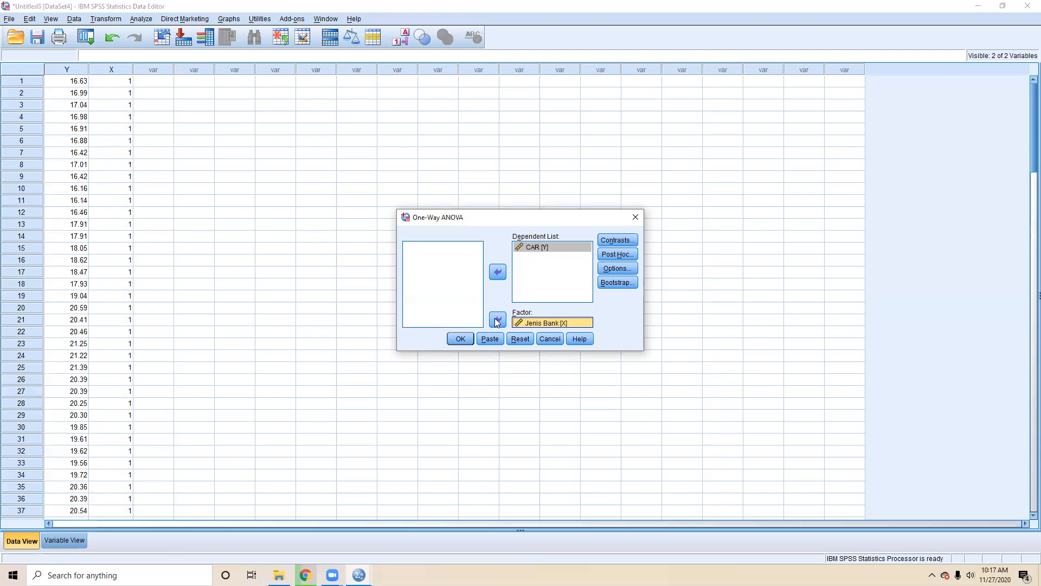
Step: Select the LSD and Tamhane's T2 post hoc tests for the One-Way ANOVA
click(619, 258)
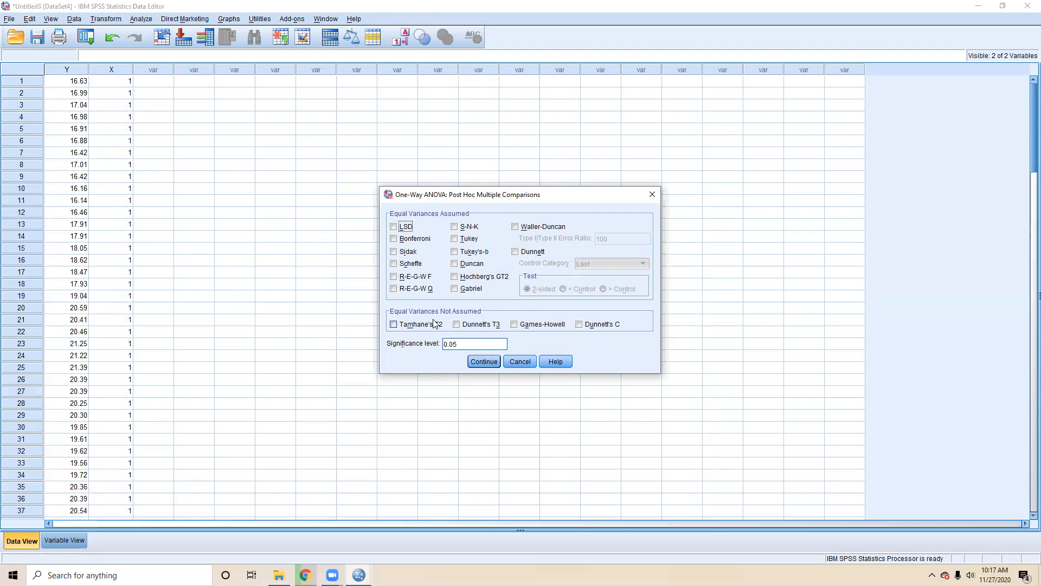
click(394, 227)
click(396, 327)
click(470, 364)
Step: Include descriptive statistics and the homogeneity of variance test, and run the One-Way ANOVA
click(612, 241)
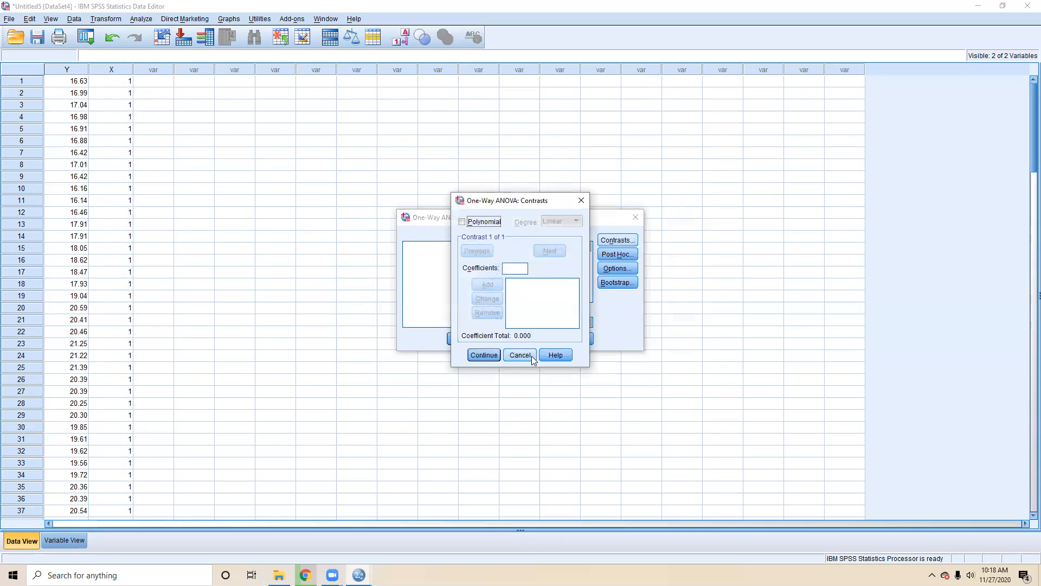
click(531, 356)
click(601, 271)
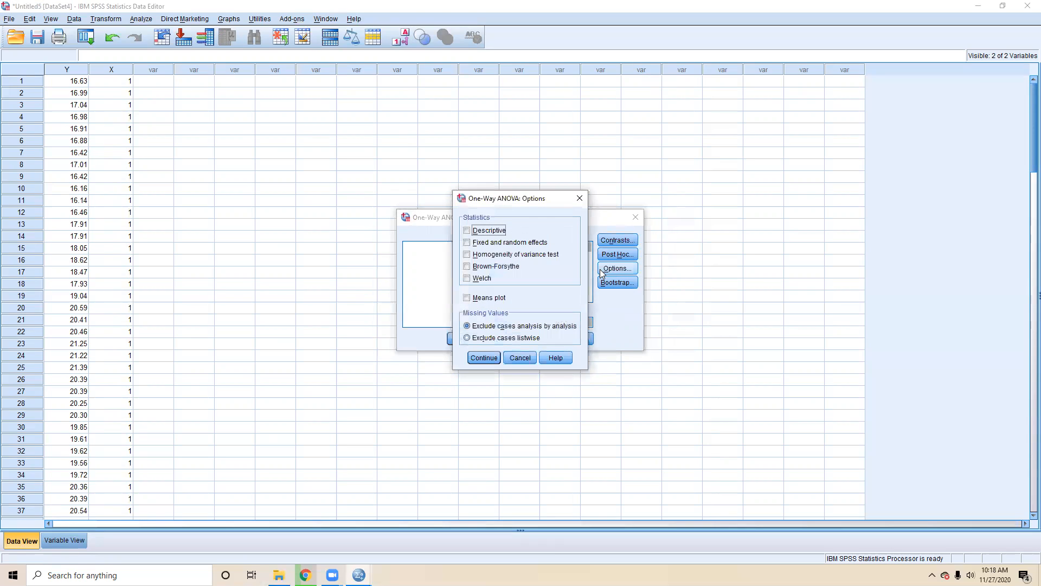
click(467, 233)
click(468, 255)
click(484, 357)
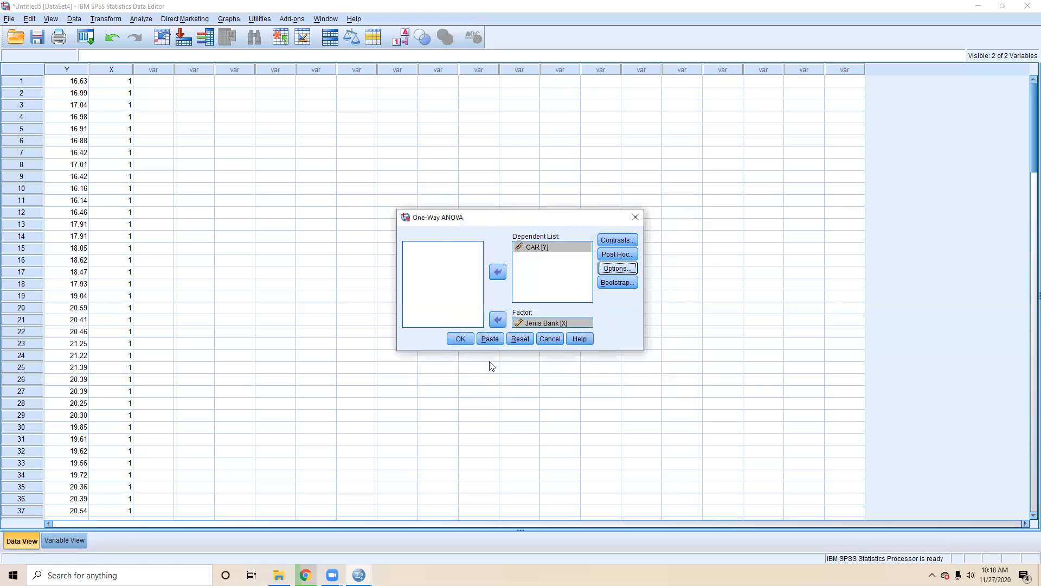
click(460, 338)
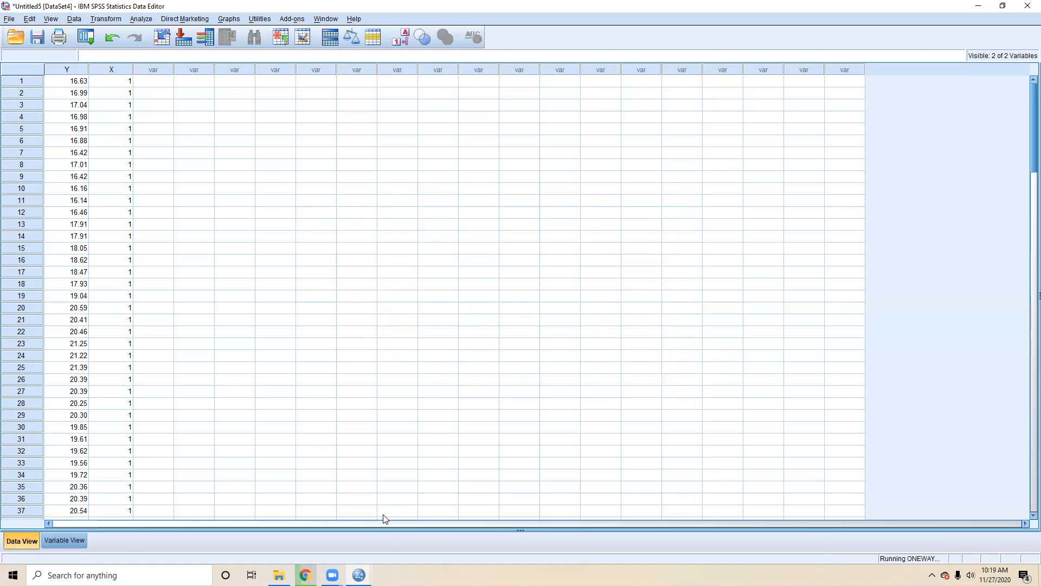
Step: Bring up the Output1 viewer and look through the Oneway result tables
click(359, 575)
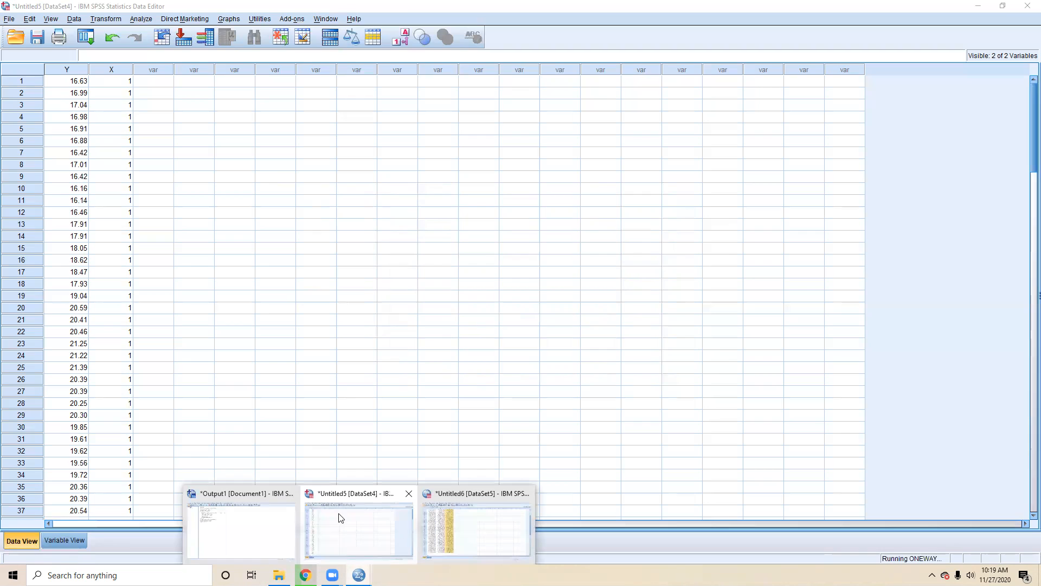
click(275, 524)
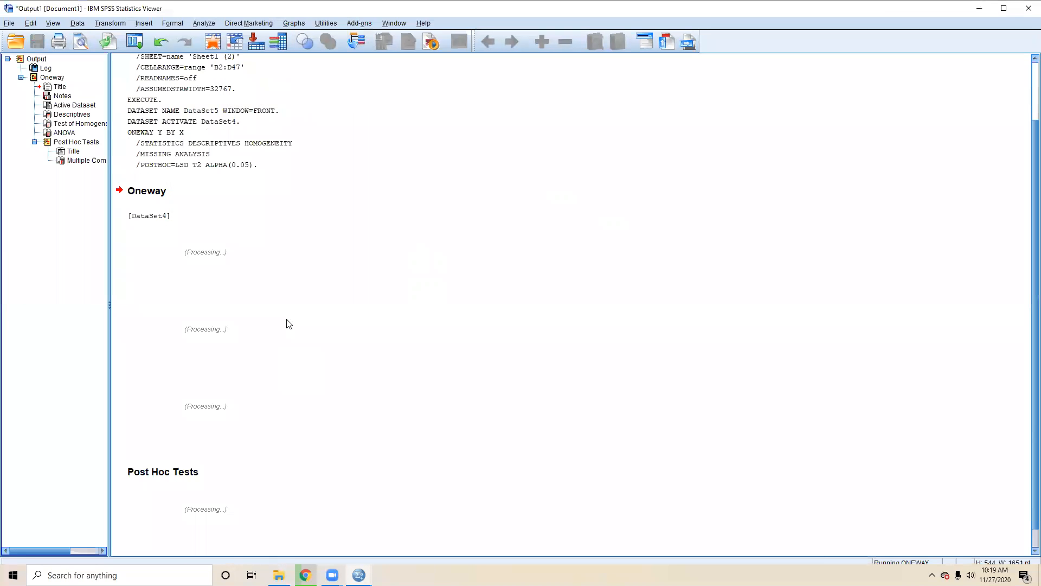
scroll(347, 271, up, 2)
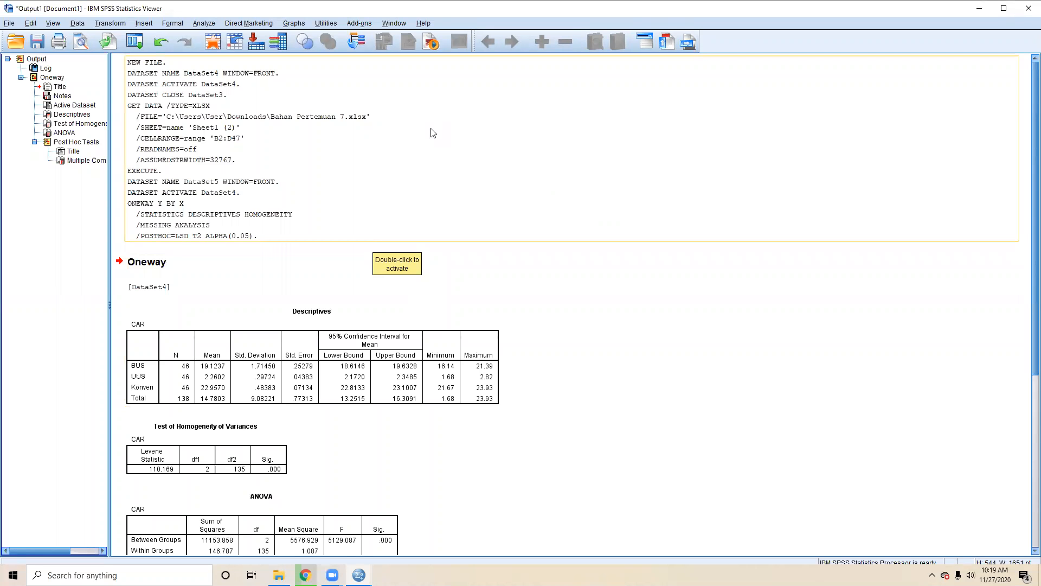
scroll(391, 223, down, 5)
scroll(369, 163, up, 5)
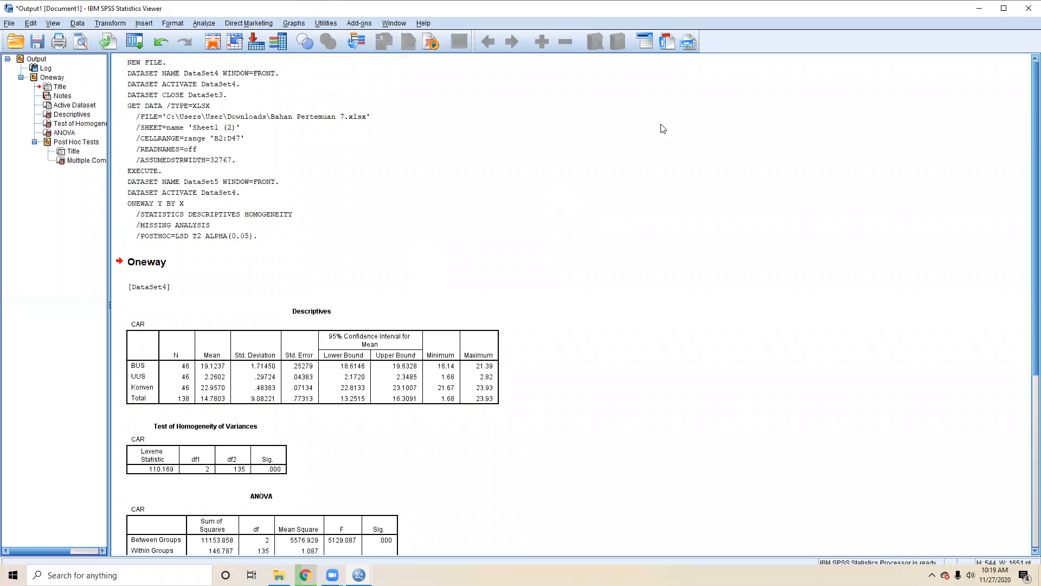
Step: Arrange the SPSS output and the Bahan Pertemuan 7 Excel workbook side by side on the screen
key(super+Right)
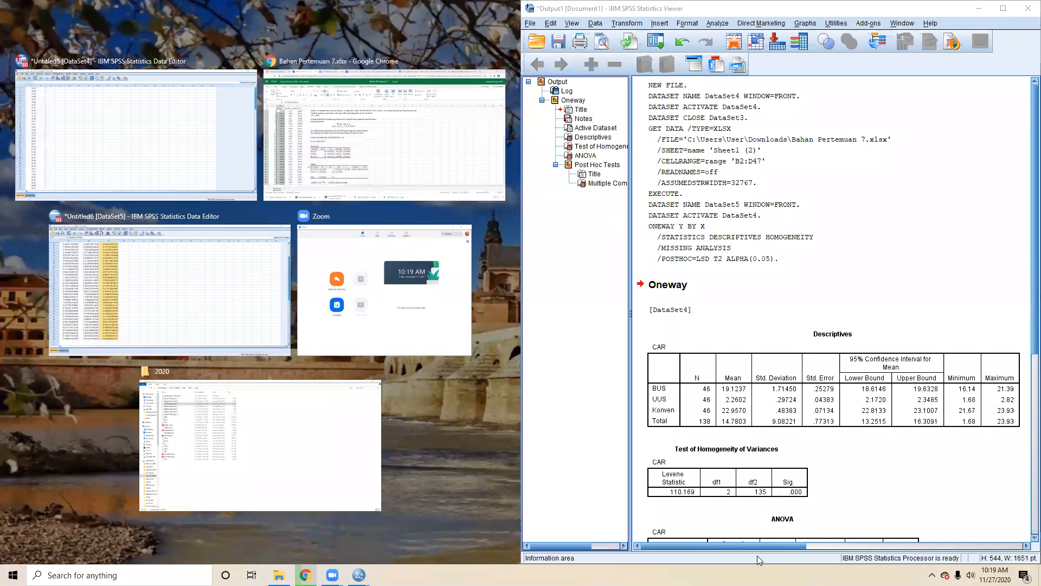
key(Return)
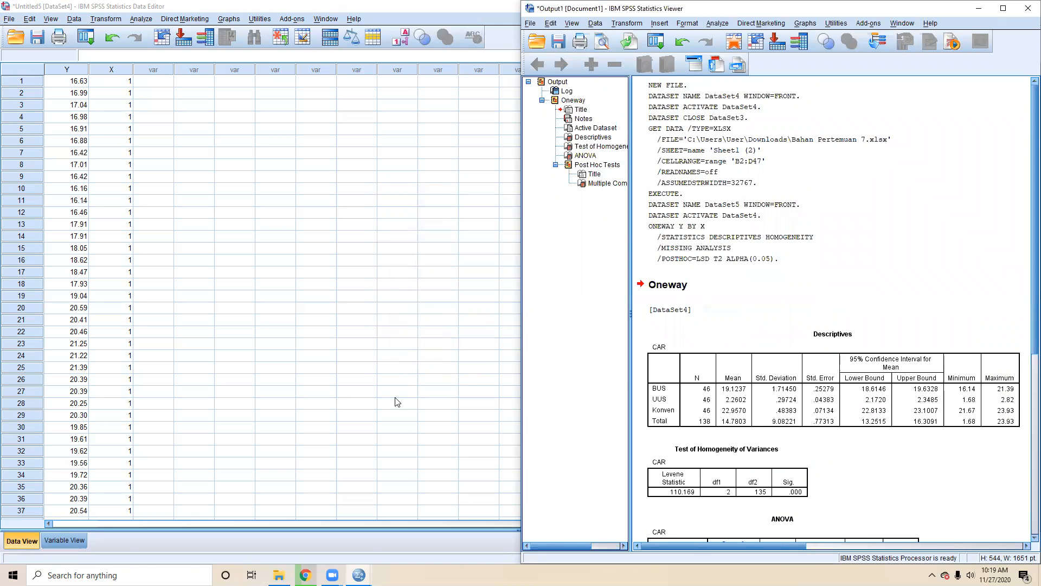
click(305, 574)
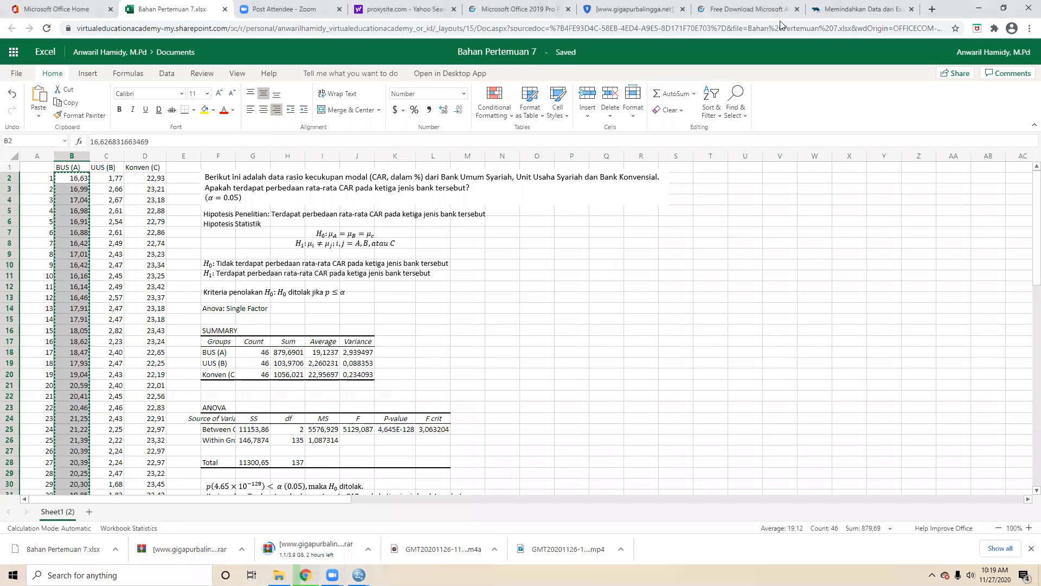
drag(953, 11, 0, 146)
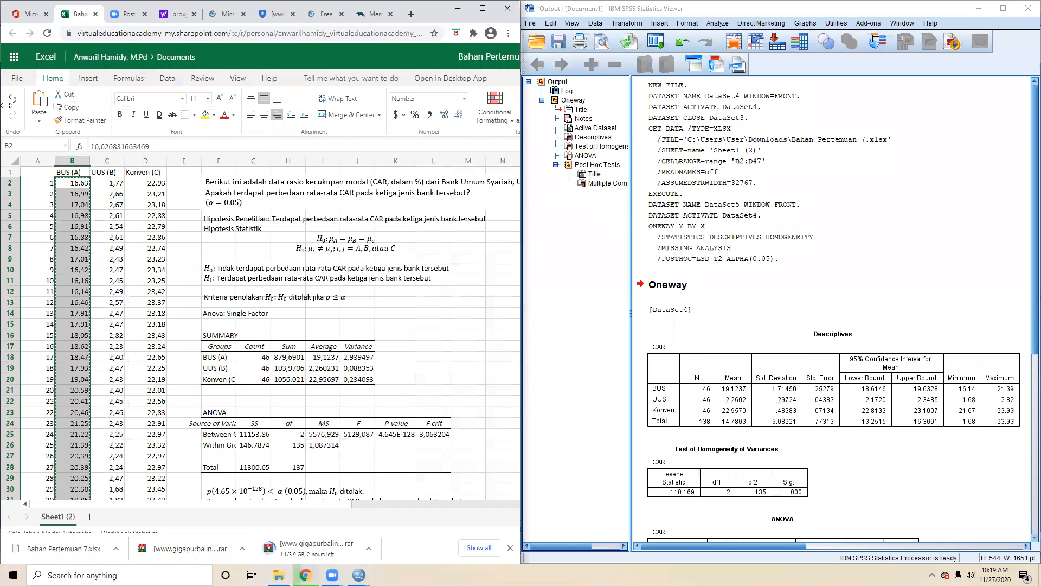
Step: Compare the Excel SUMMARY table with the SPSS Descriptives table, and examine the Test of Homogeneity of Variances
scroll(281, 290, down, 2)
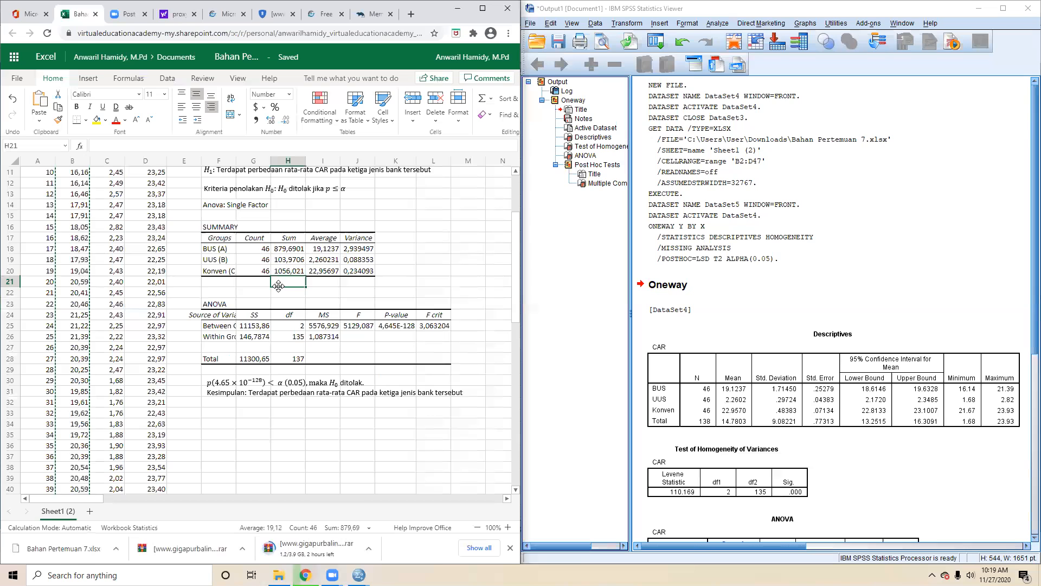
click(282, 251)
click(768, 419)
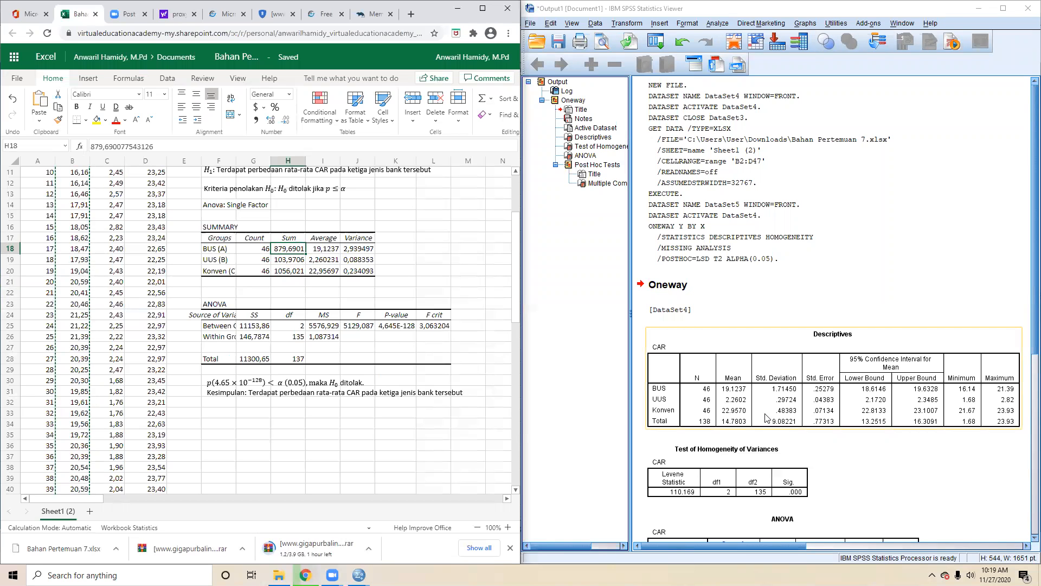
click(725, 395)
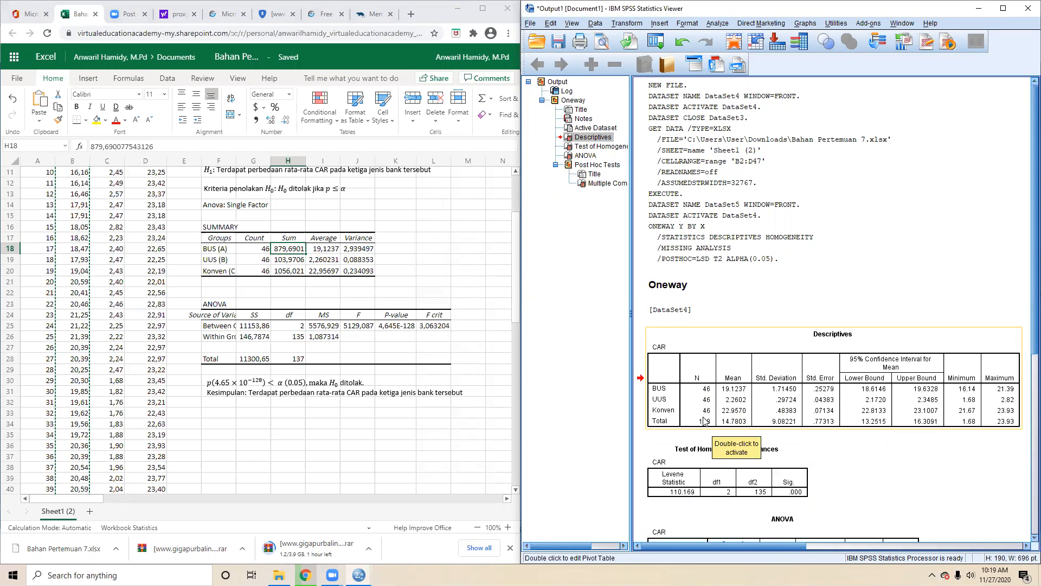
mouse_move(720, 544)
mouse_down()
mouse_move(756, 553)
mouse_move(734, 548)
mouse_up()
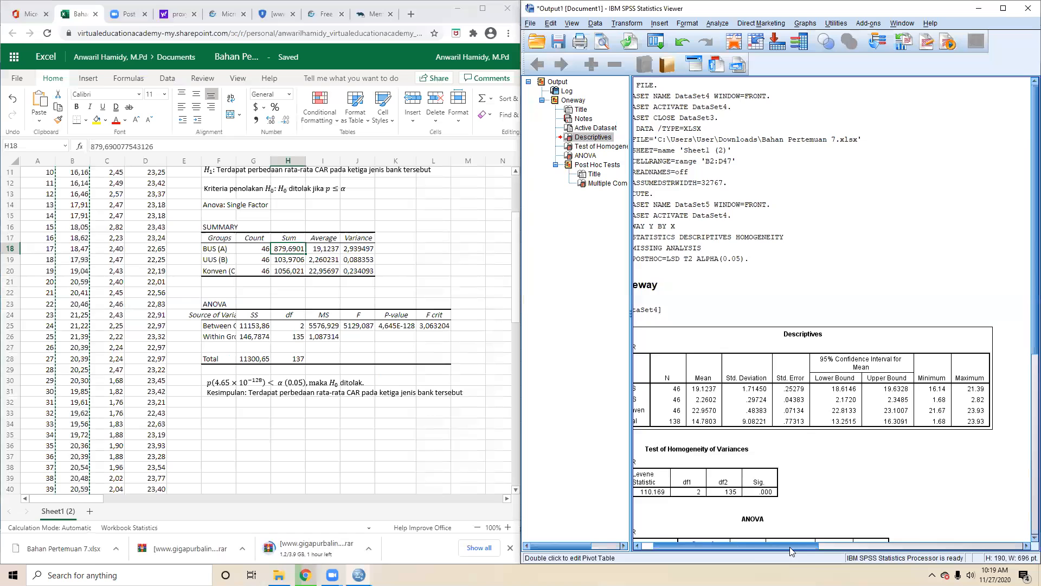
drag(790, 547, 747, 556)
scroll(730, 450, down, 2)
click(733, 442)
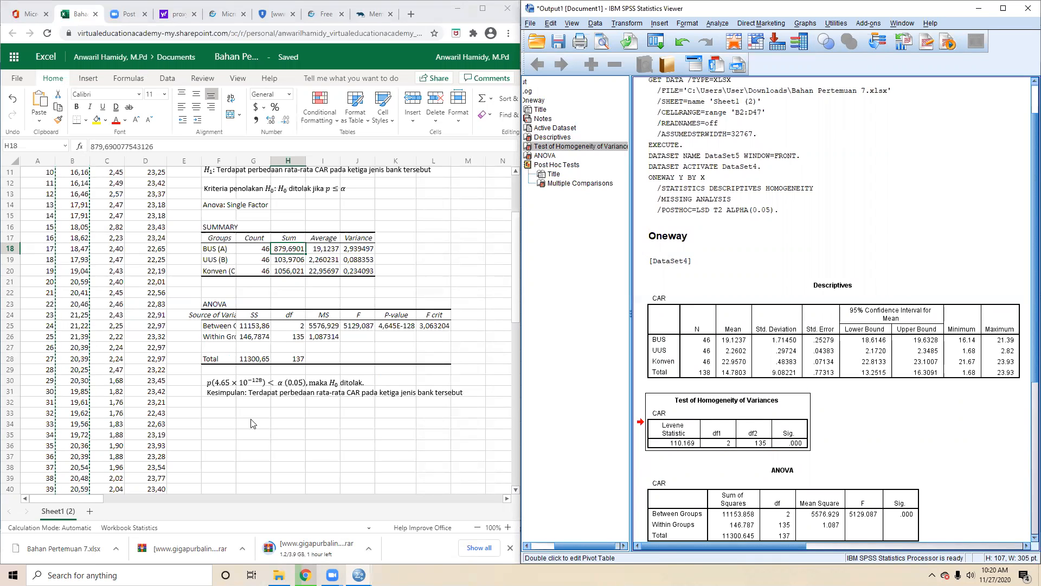
Step: Enter the null hypothesis "Ho: Data homogen" in cell F34, below the ANOVA conclusion
click(224, 429)
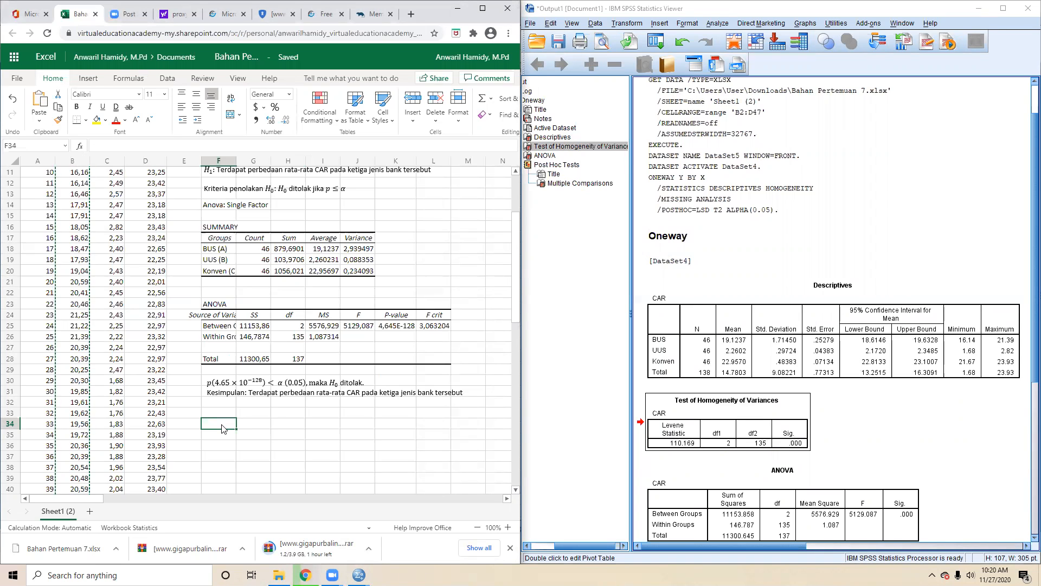
text(Ho)
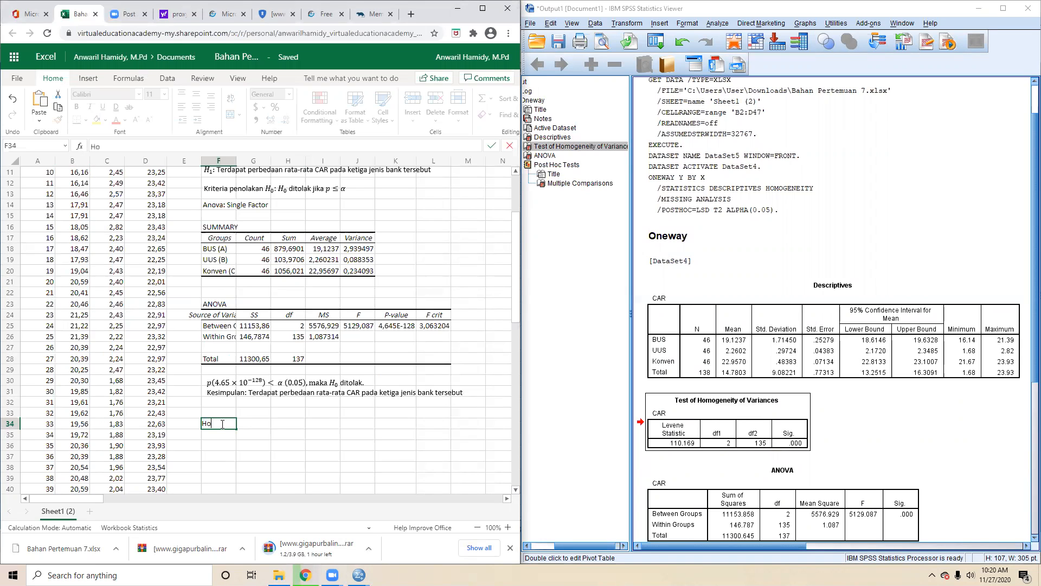
text(;)
text(DAt)
text(ata ho)
text(mogen)
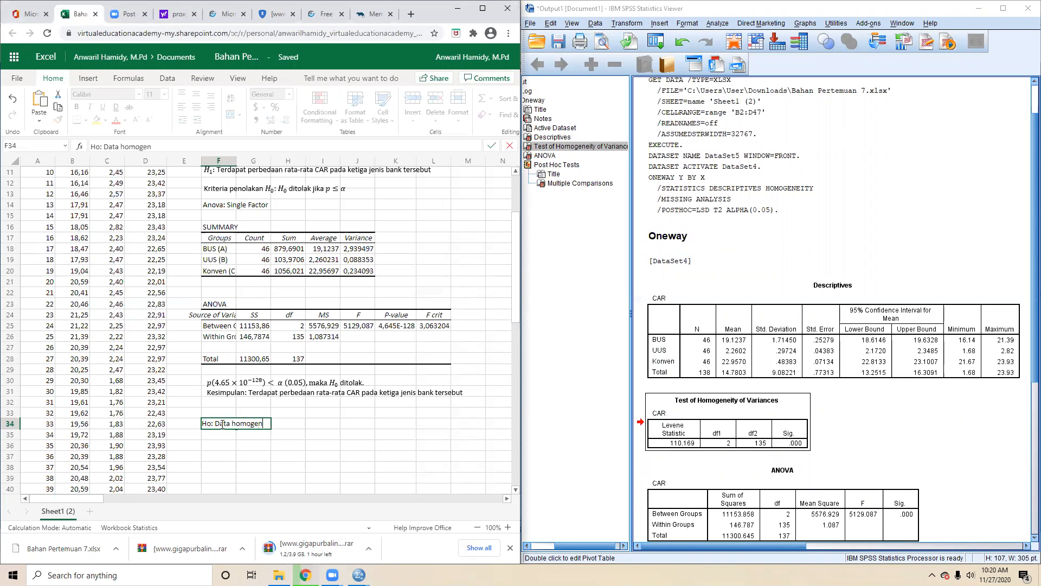
key(Return)
Step: Enter the alternative hypothesis "H1: Data tidak homogen" in cell F35
text(H)
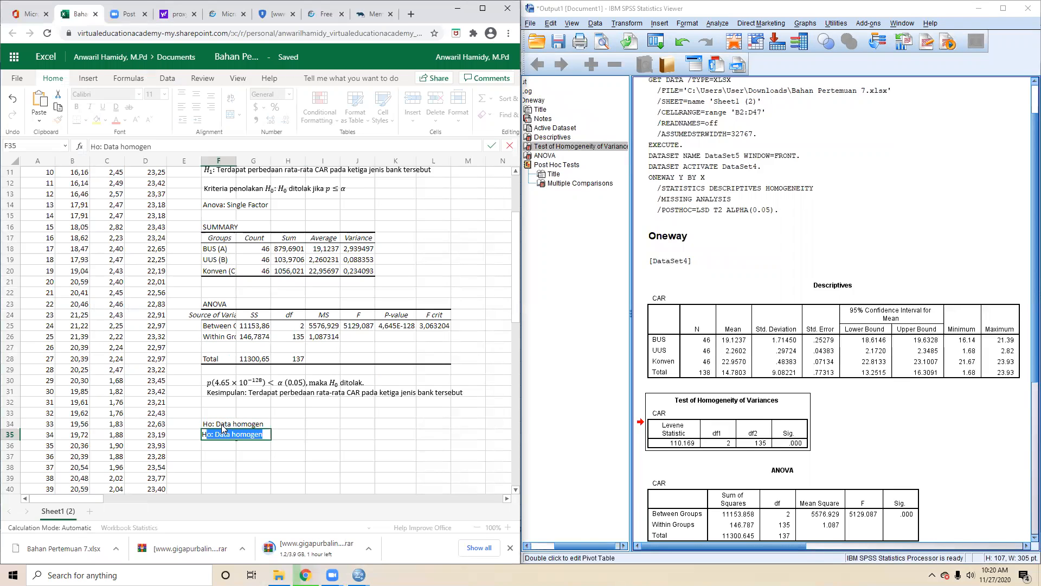
text(i)
text(Ata)
key(BackSpace)
key(BackSpace)
text(ata tidak homogen)
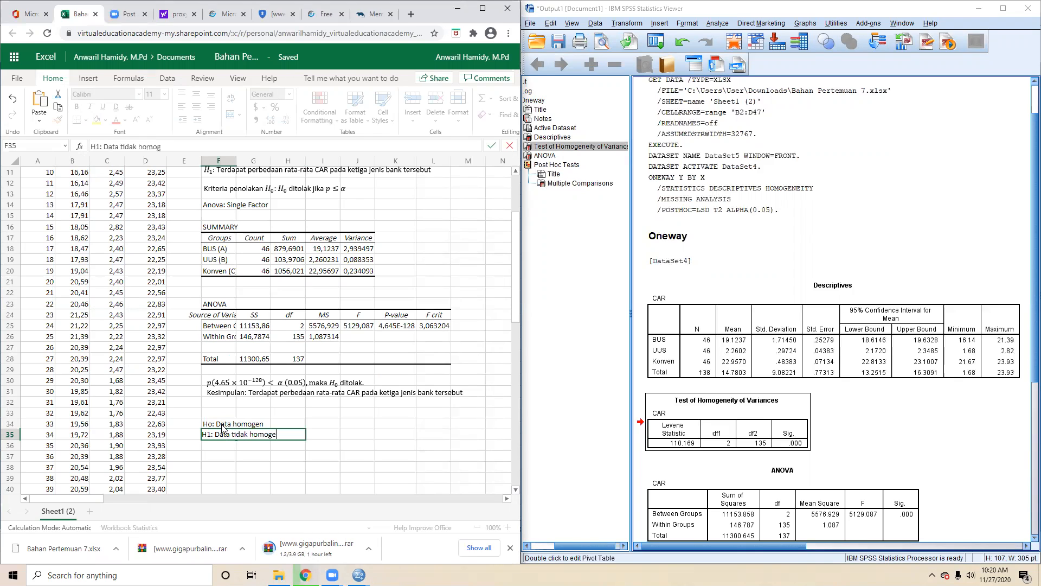
key(Return)
Step: Correct the label of the null hypothesis in cell F34 from the letter o to a zero, reading "H0: Data homogen"
key(Up)
key(Up)
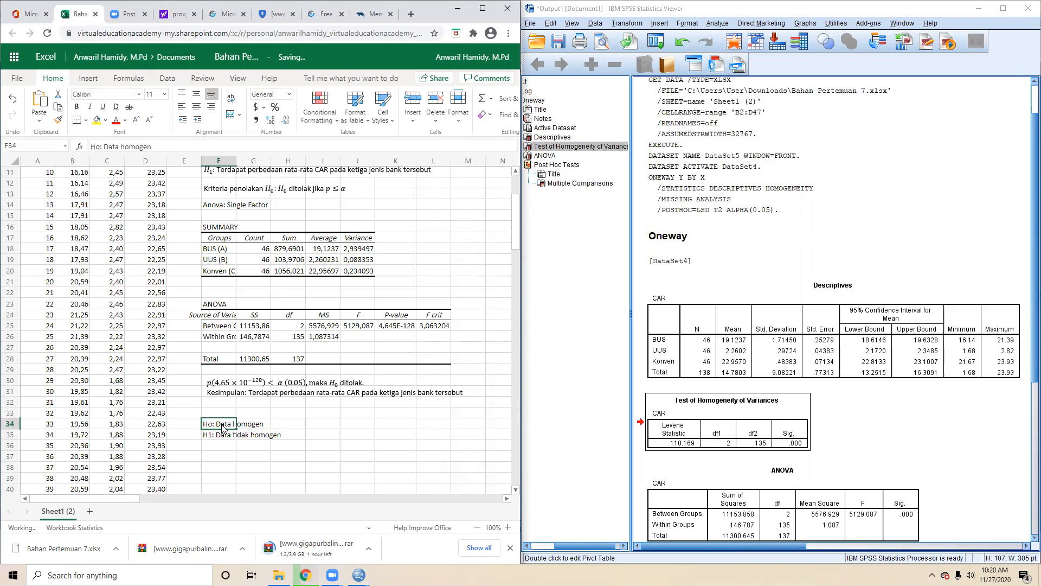
key(F2)
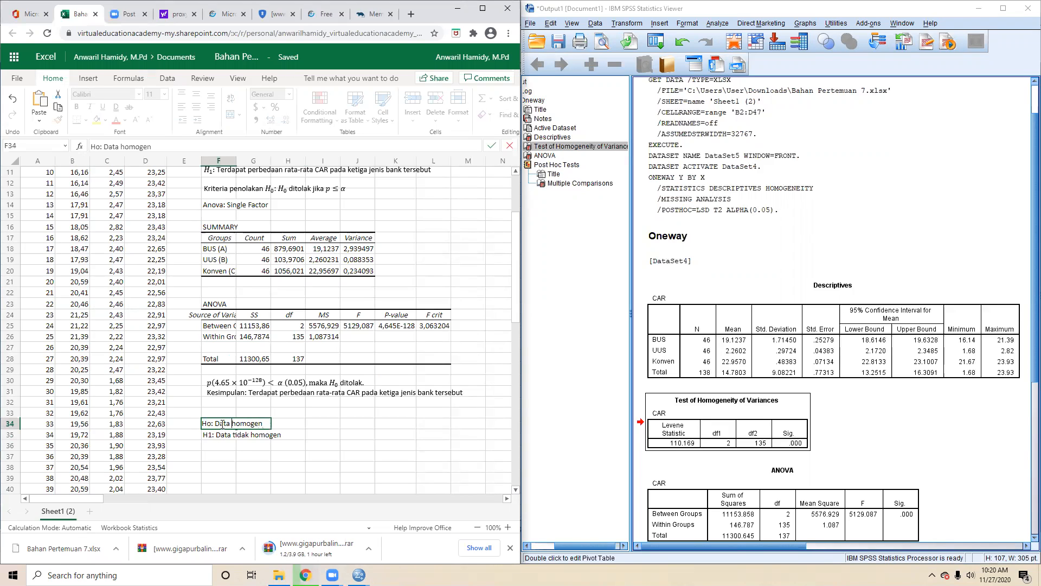
key(BackSpace)
text(0)
key(Return)
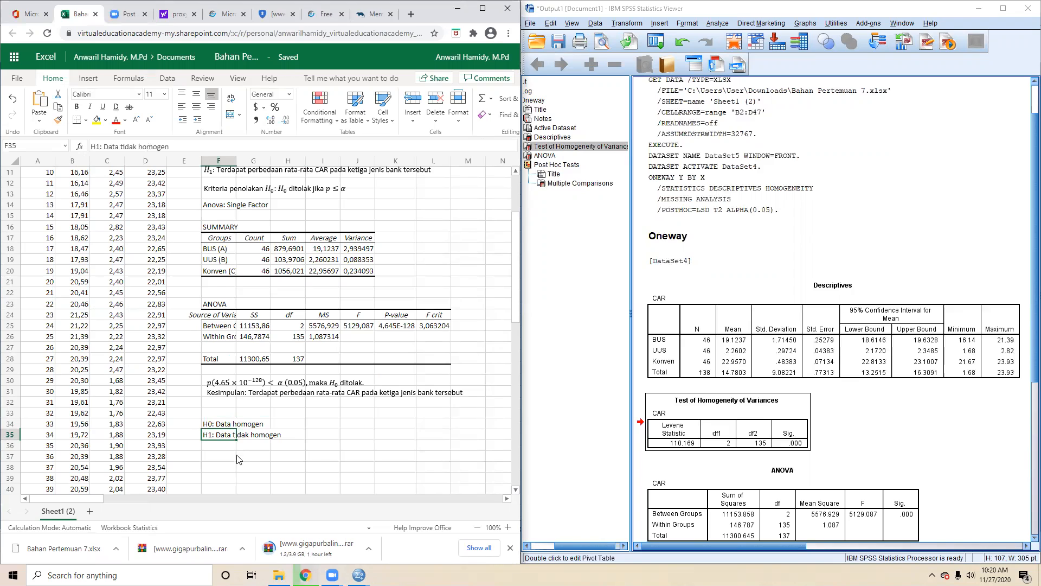
Step: Enter the rejection criterion "Kriteria penolakan H0: H0 ditolak jika nilai p <= alpha (0,05)" in cell F36
click(221, 450)
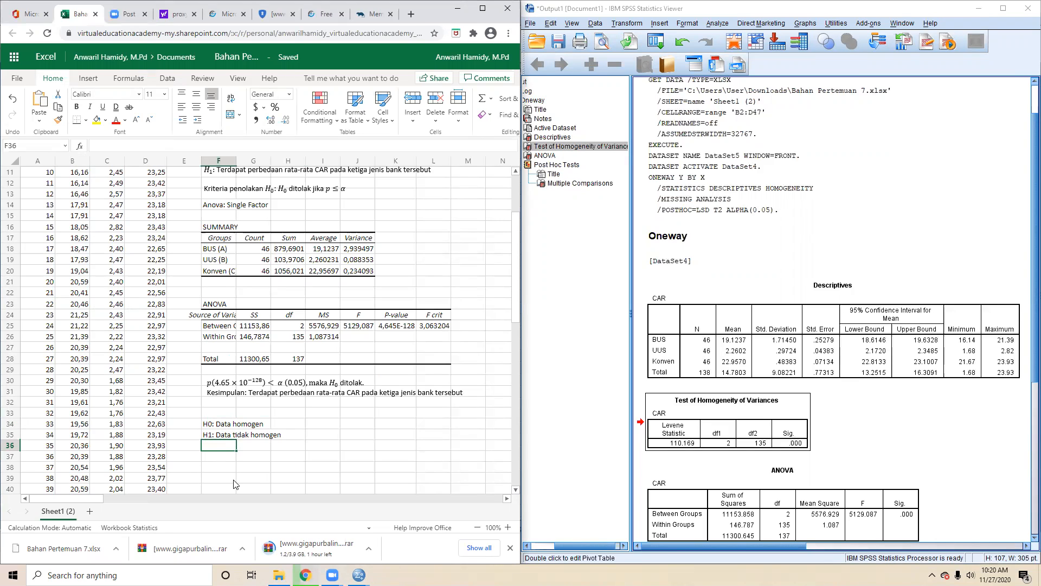
text(Kriteria pe)
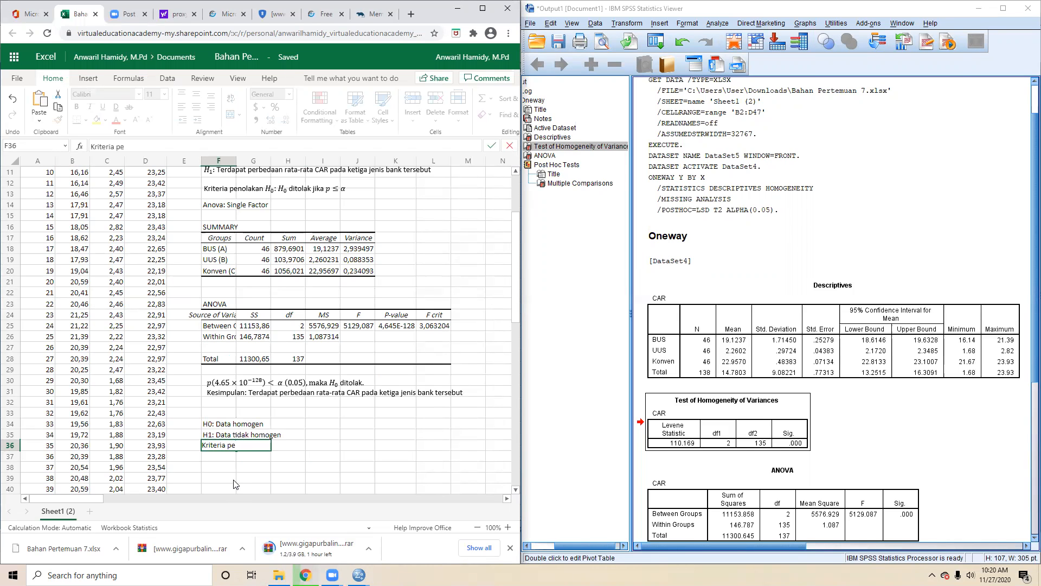
text(nolakan H0)
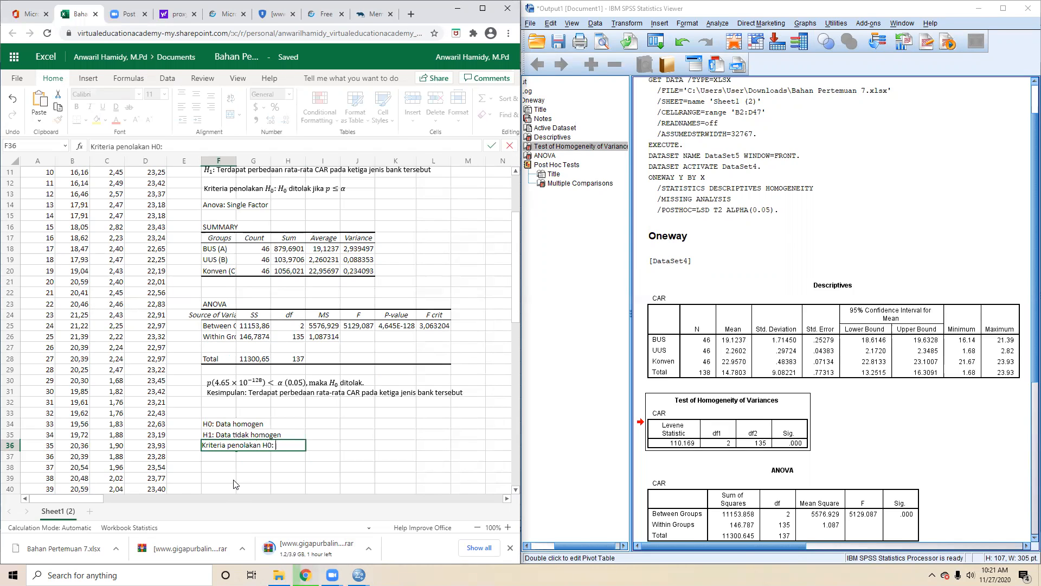
text(: H0 ditolak jika nilai p)
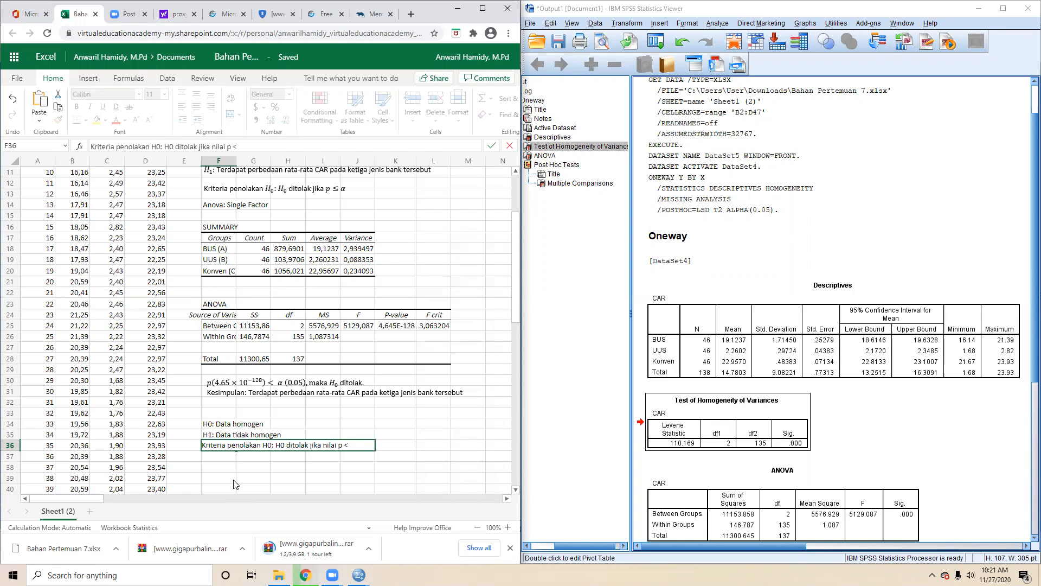
text( <= 0)
text(lpha (0)
text(,0)
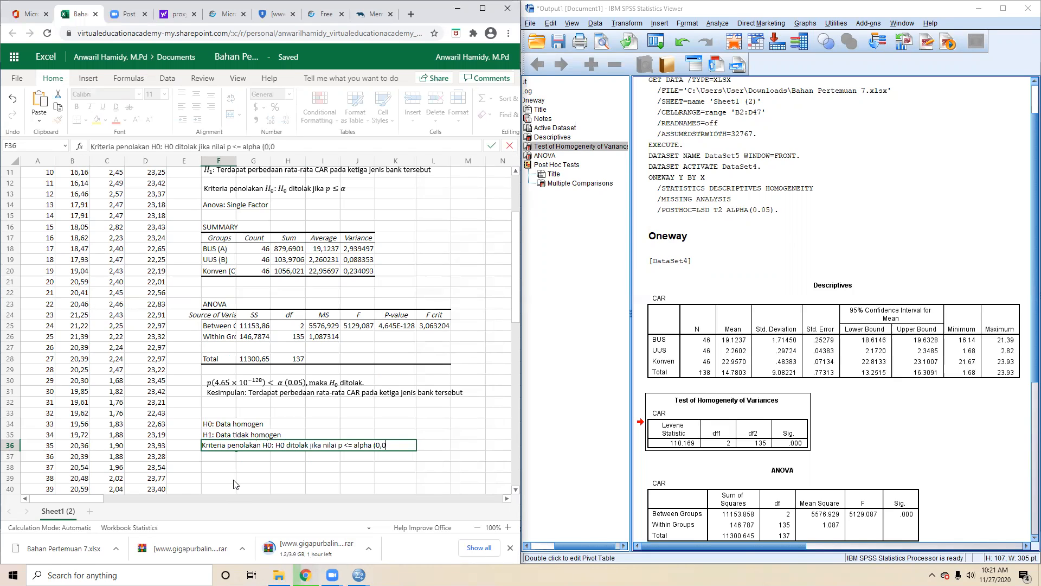
text(5))
key(Return)
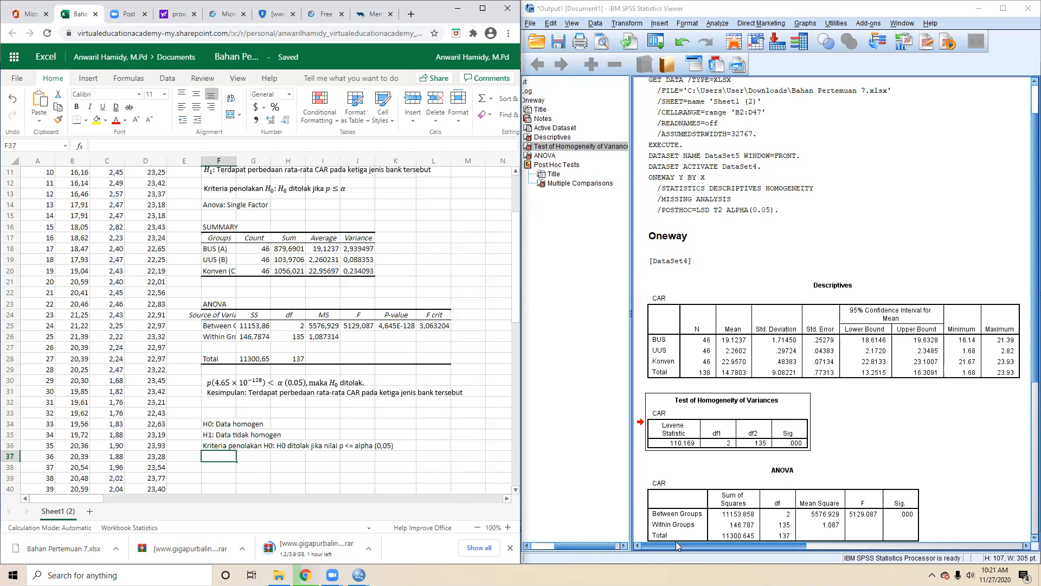
Step: Look over the CAR data columns of the three bank types and the homogeneity hypotheses in the worksheet
mouse_move(675, 545)
mouse_down()
mouse_move(687, 546)
mouse_move(668, 543)
mouse_up()
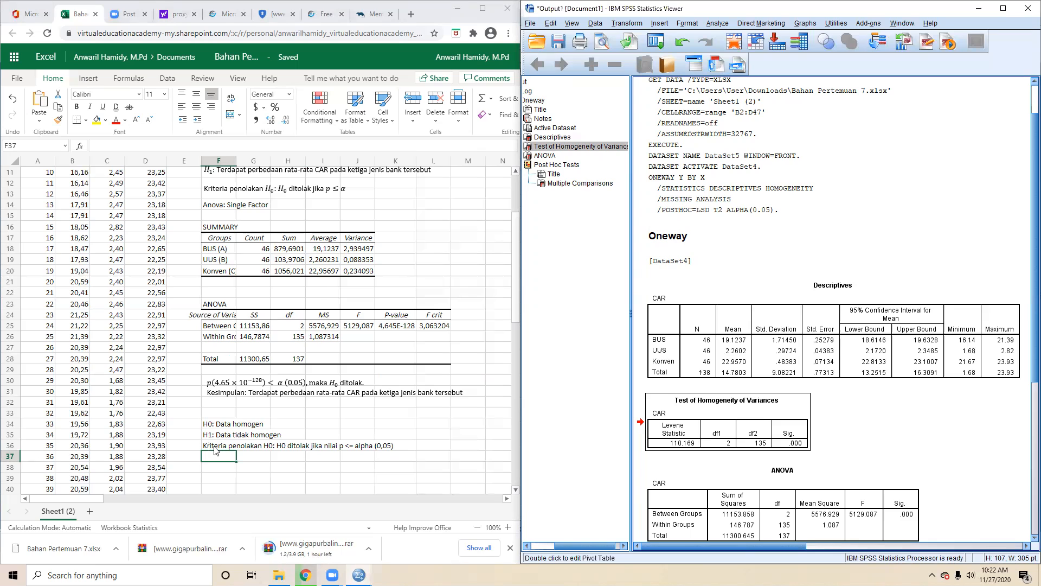
click(140, 341)
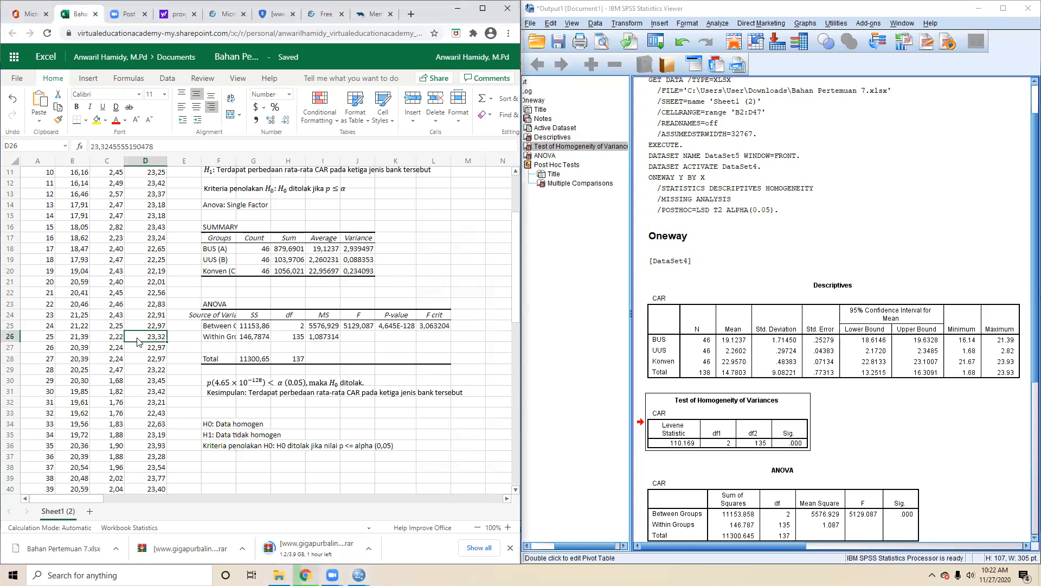
scroll(156, 355, up, 3)
scroll(156, 356, up, 1)
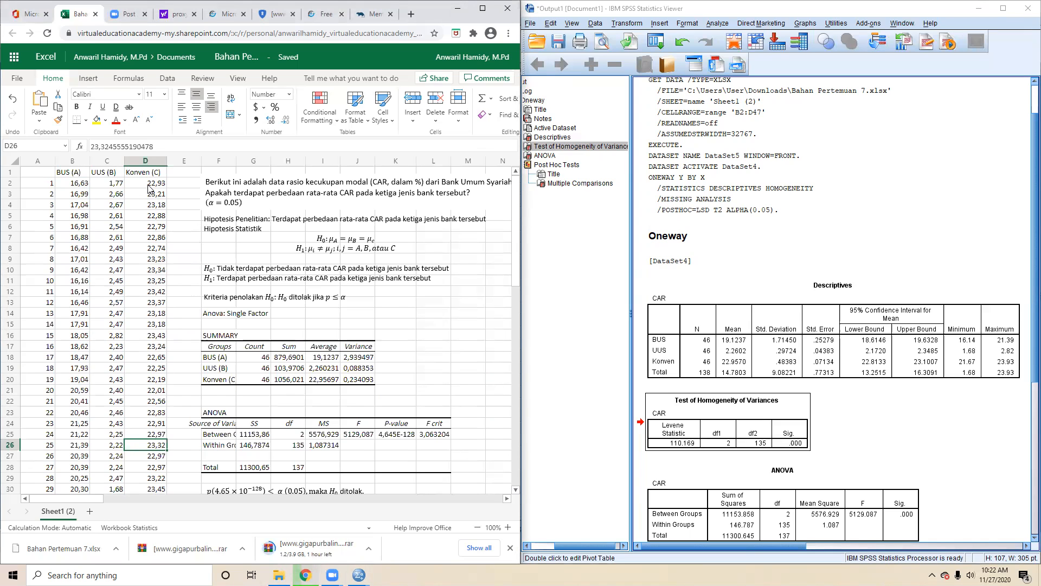
scroll(347, 303, down, 6)
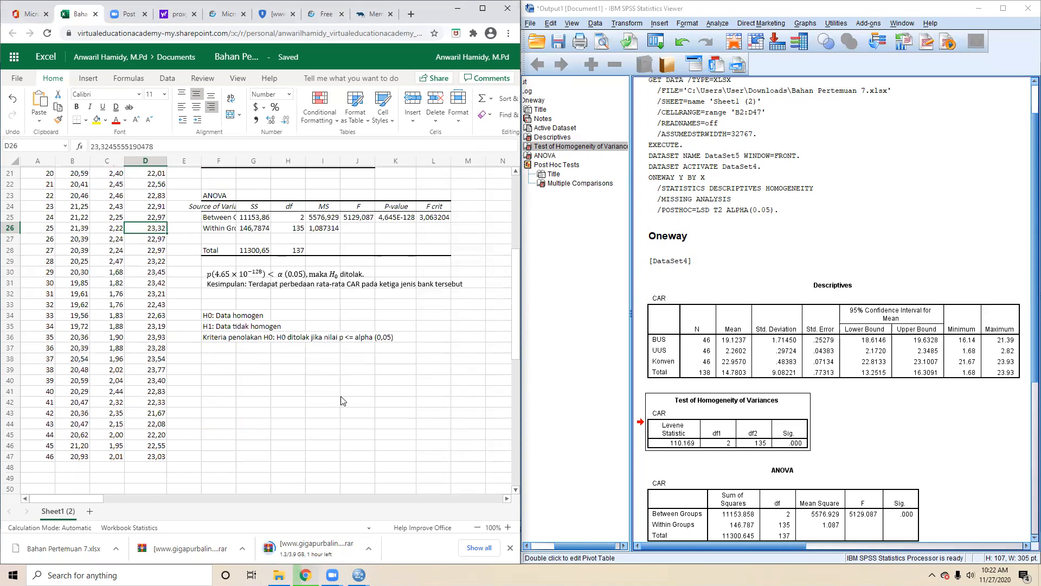
scroll(341, 400, up, 2)
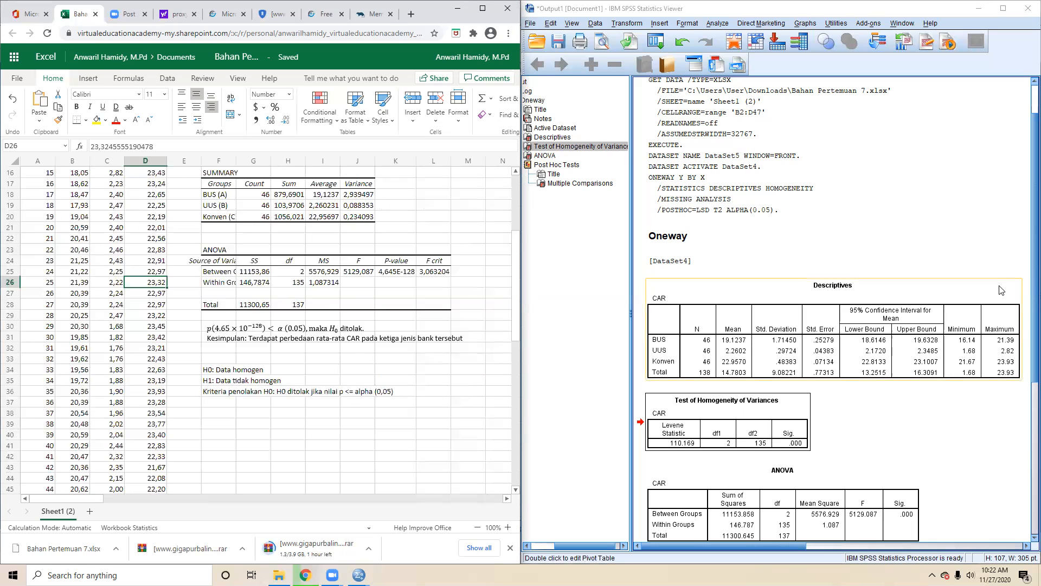
Step: Compare the SPSS ANOVA table, especially F and Sig., with the F and P-value in the Excel ANOVA table
click(1026, 314)
scroll(1027, 313, down, 1)
scroll(1026, 313, down, 2)
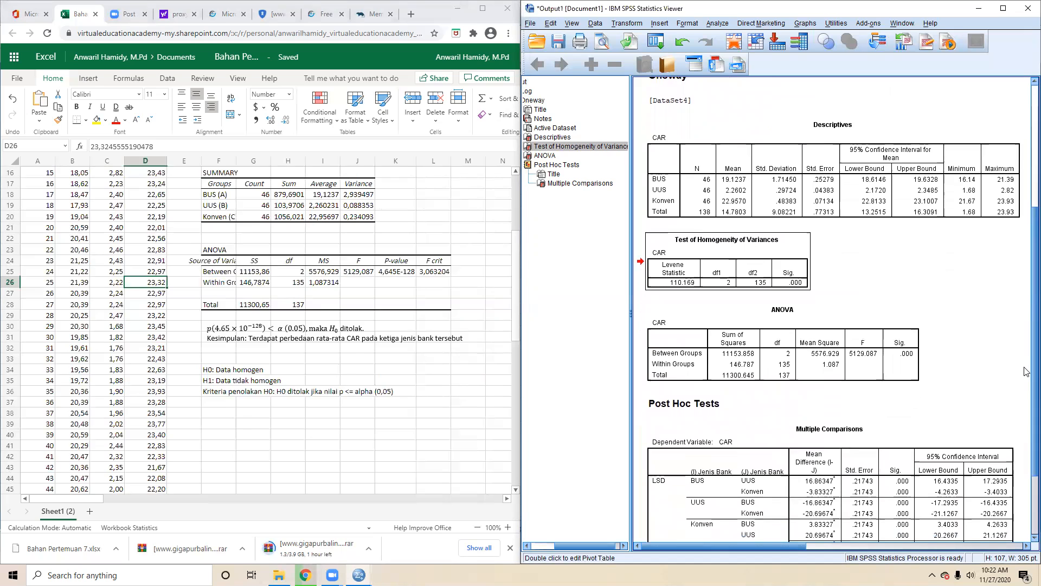
scroll(1026, 374, down, 1)
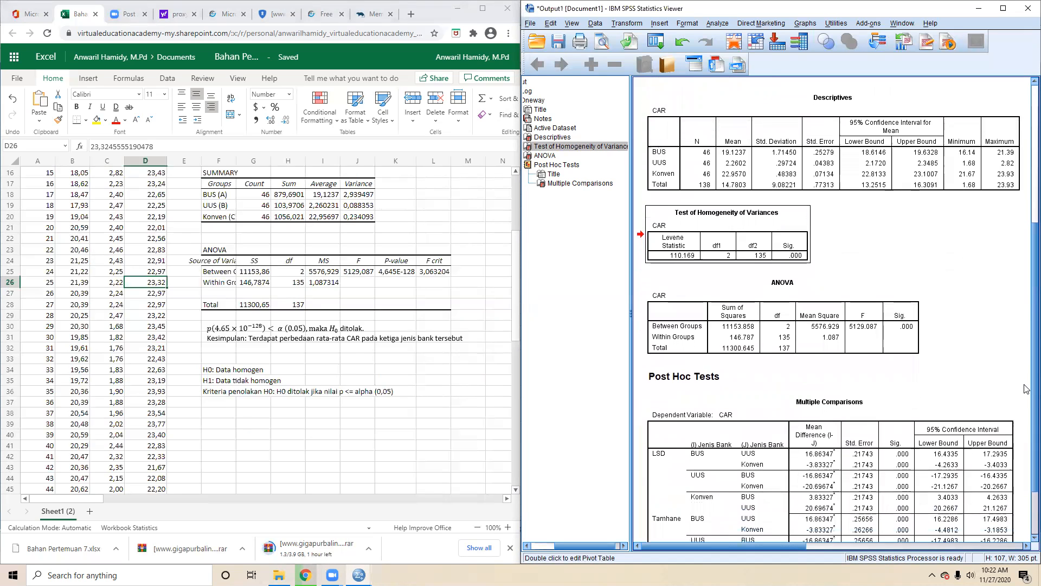
scroll(1027, 401, down, 2)
scroll(1026, 418, down, 2)
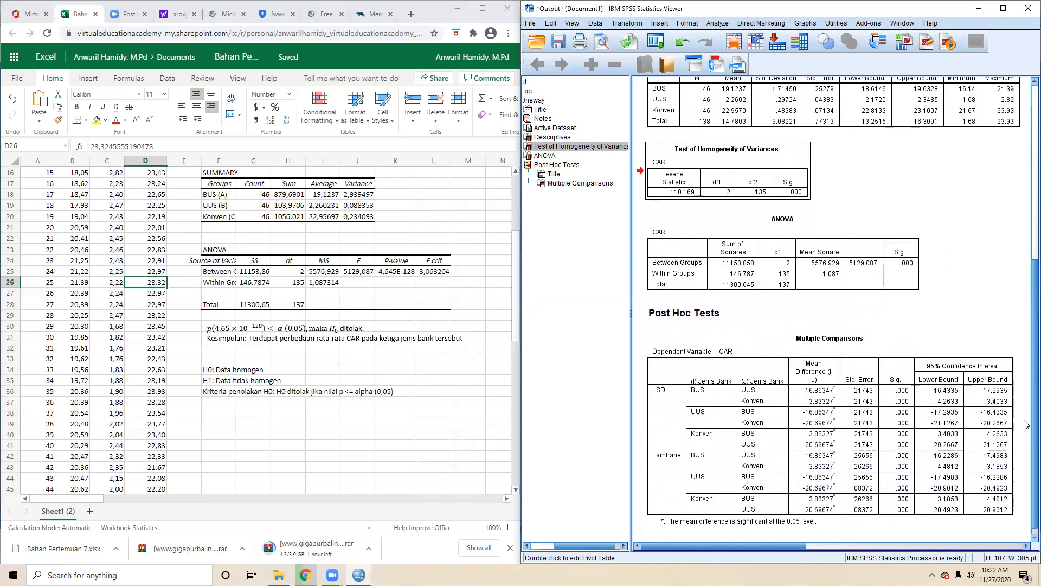
scroll(1027, 424, down, 1)
click(755, 276)
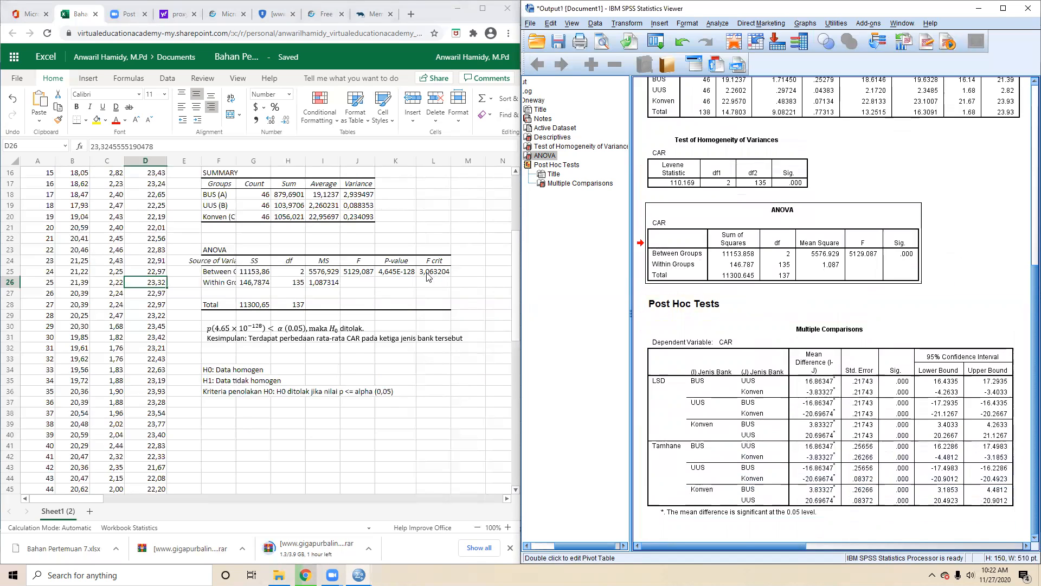
click(403, 276)
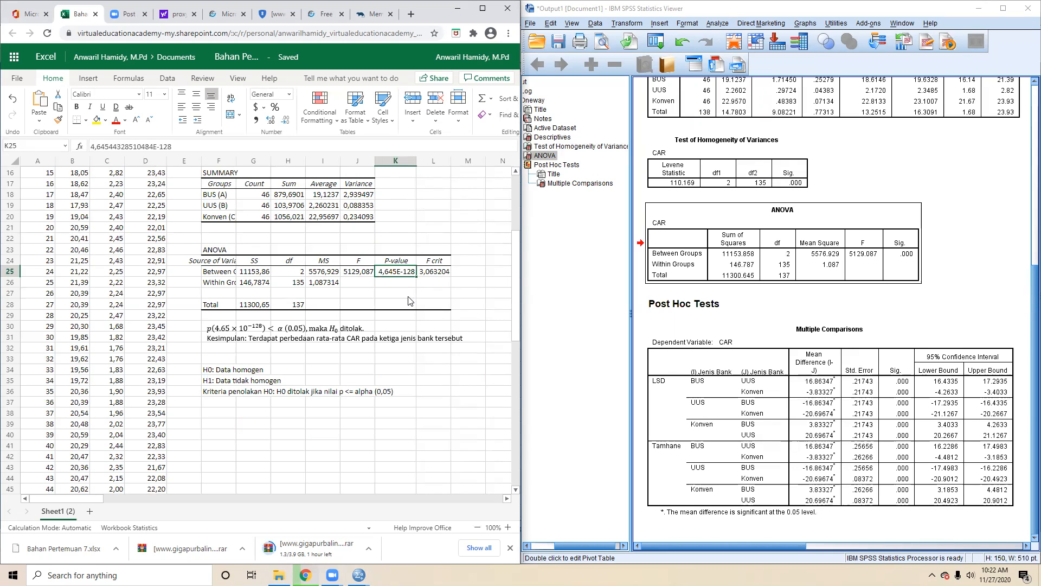
click(868, 262)
Step: Examine the LSD and Tamhane comparisons between bank types in the Post Hoc Multiple Comparisons table
click(662, 388)
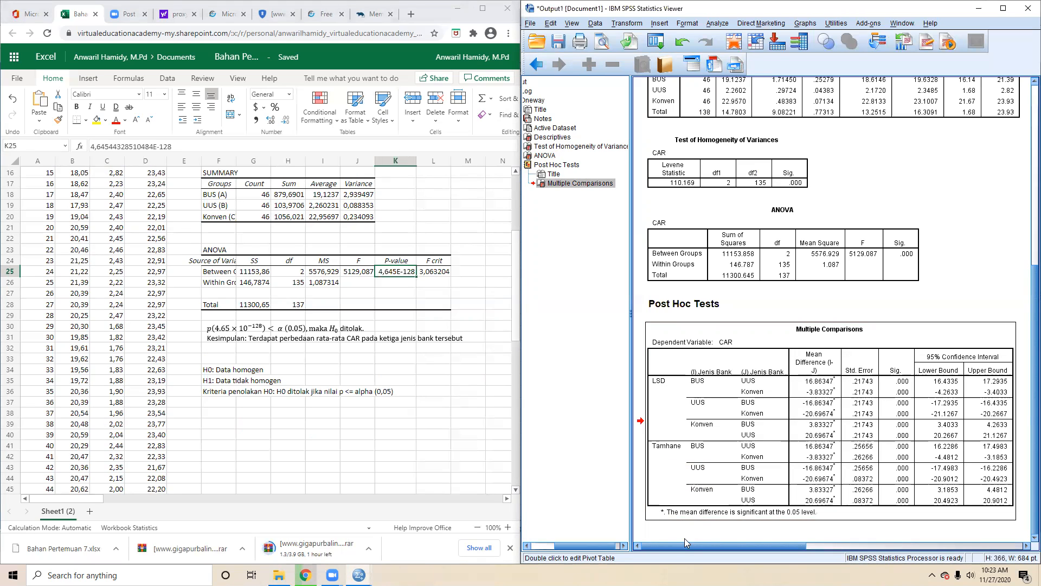
mouse_move(685, 545)
mouse_down()
mouse_move(699, 546)
mouse_move(678, 545)
mouse_up()
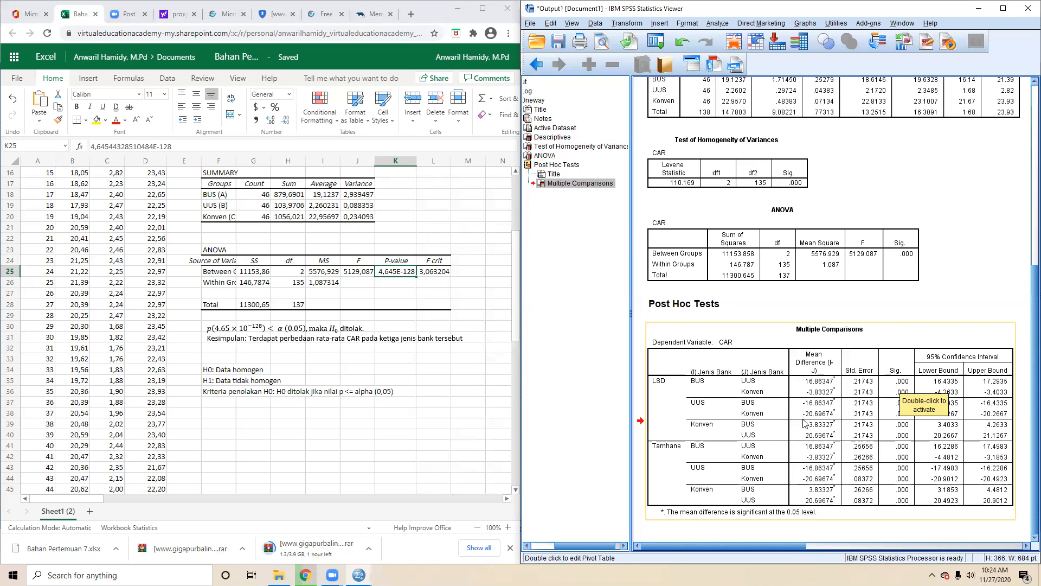
click(955, 299)
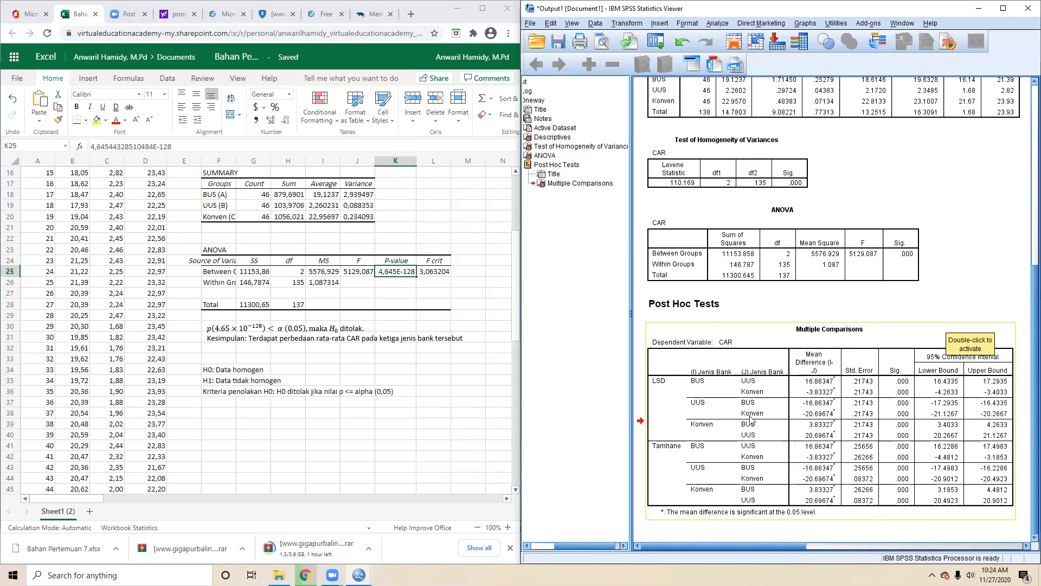
Step: Review the Excel worksheet from the problem statement and hypotheses down to the homogeneity criterion
scroll(404, 342, down, 3)
scroll(429, 369, up, 8)
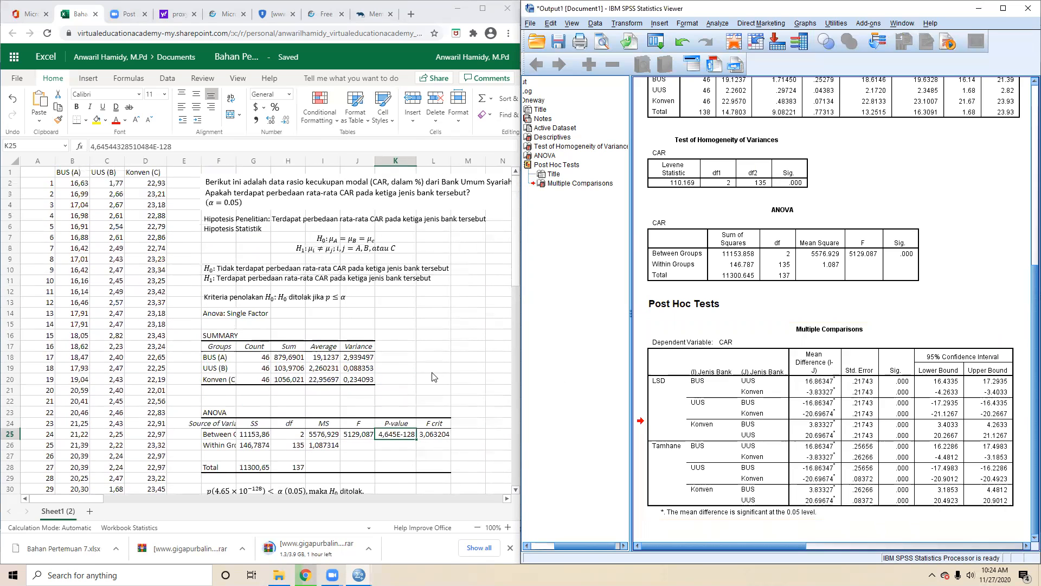
scroll(386, 347, down, 5)
scroll(383, 344, down, 2)
scroll(383, 343, up, 7)
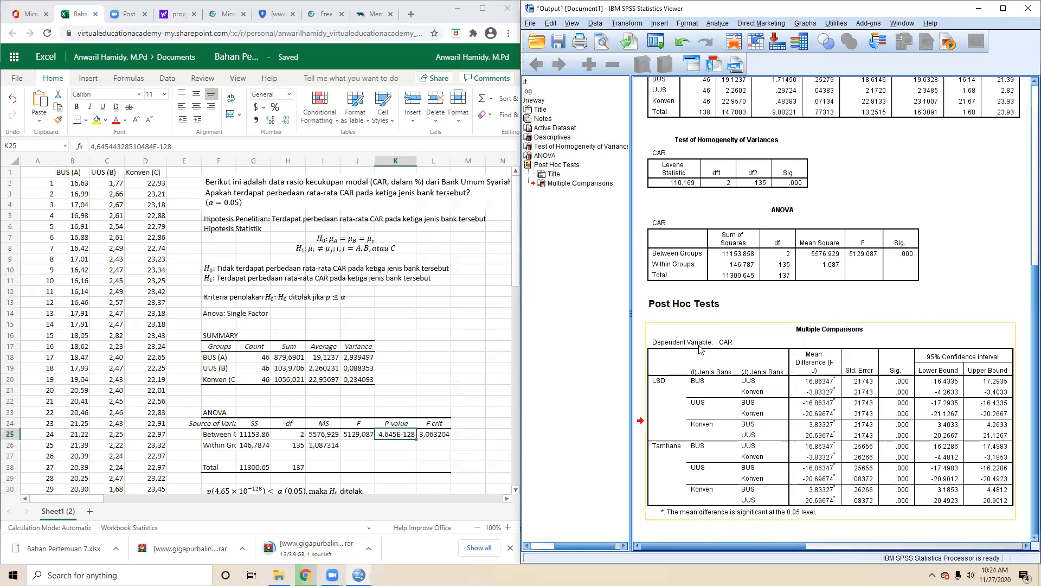
Step: Go through the SPSS Descriptives, Test of Homogeneity of Variances, ANOVA and Multiple Comparisons tables once more
drag(1026, 402, 1024, 436)
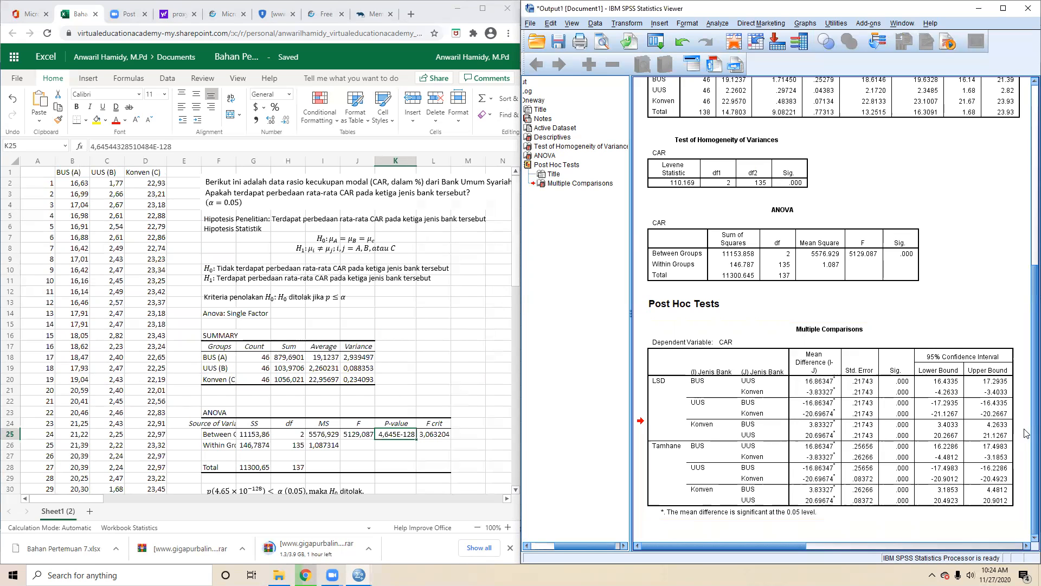
drag(1026, 483, 1025, 350)
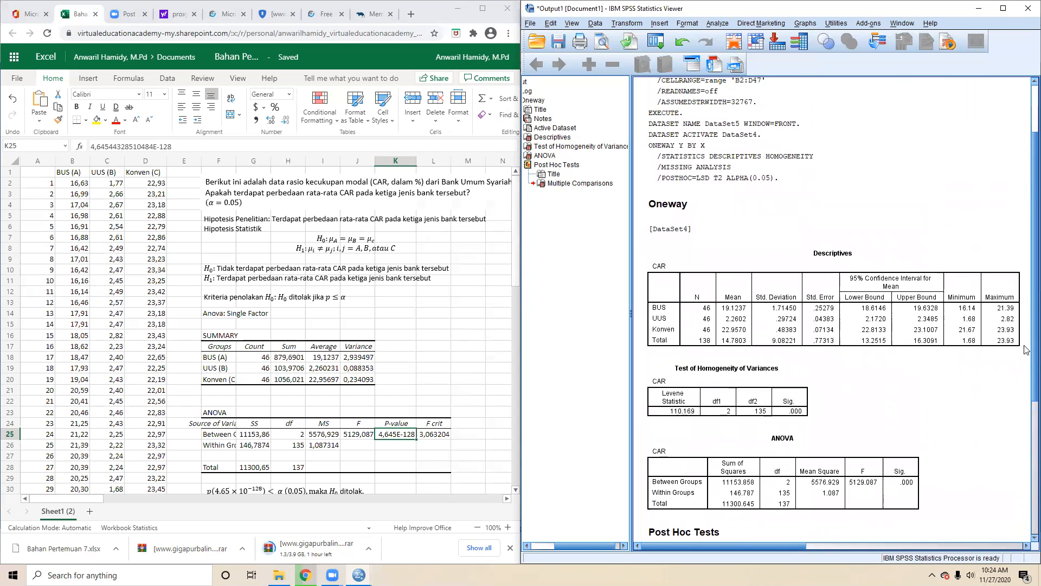
click(795, 332)
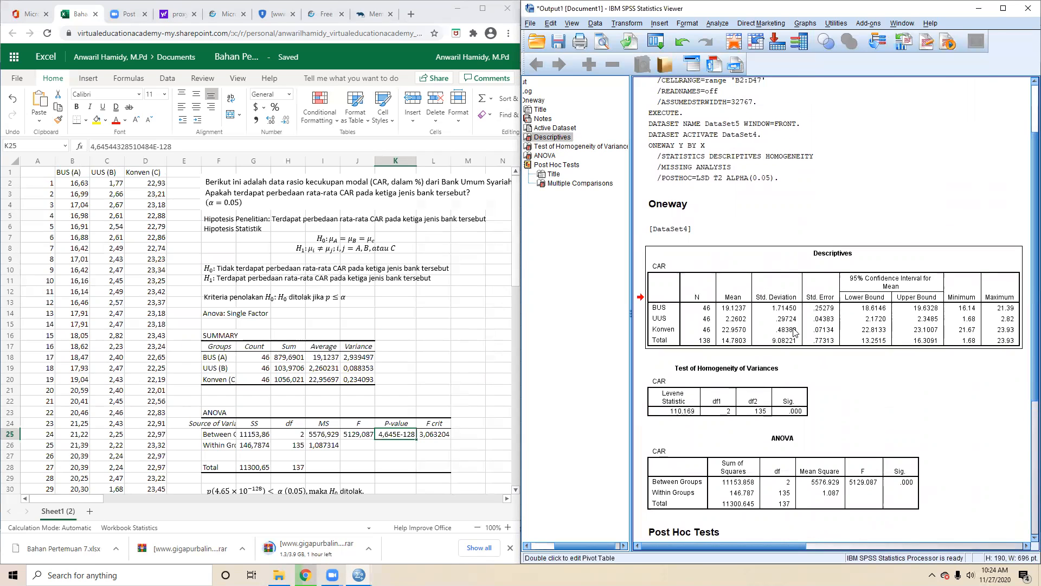
click(755, 388)
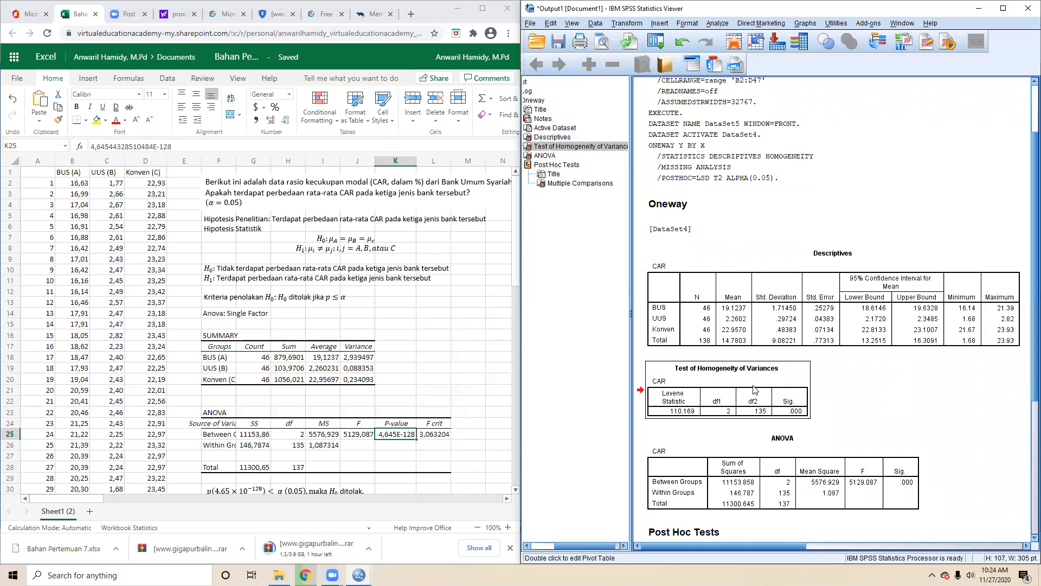
click(745, 471)
drag(1026, 371, 1026, 483)
click(909, 440)
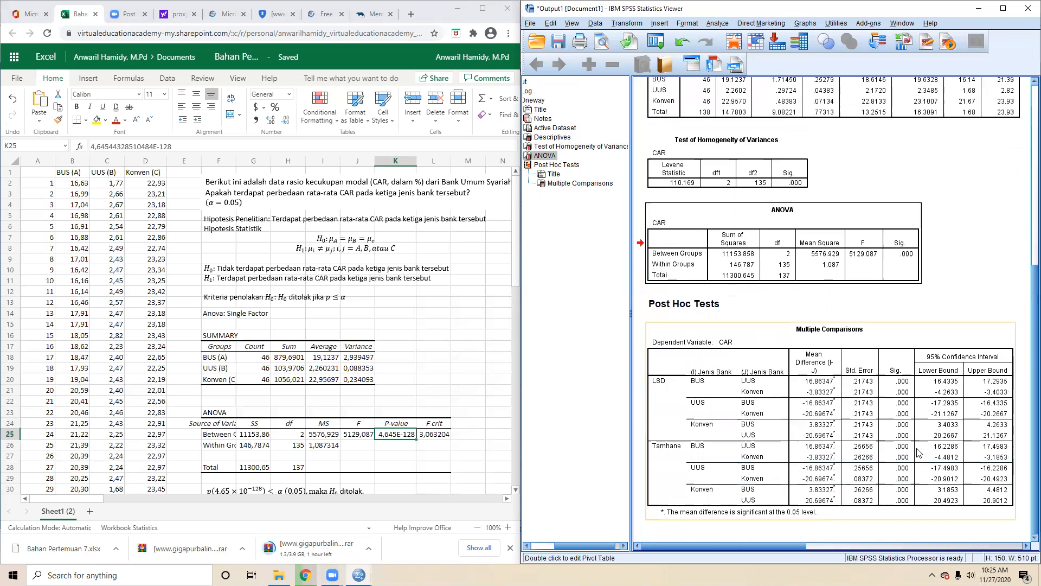